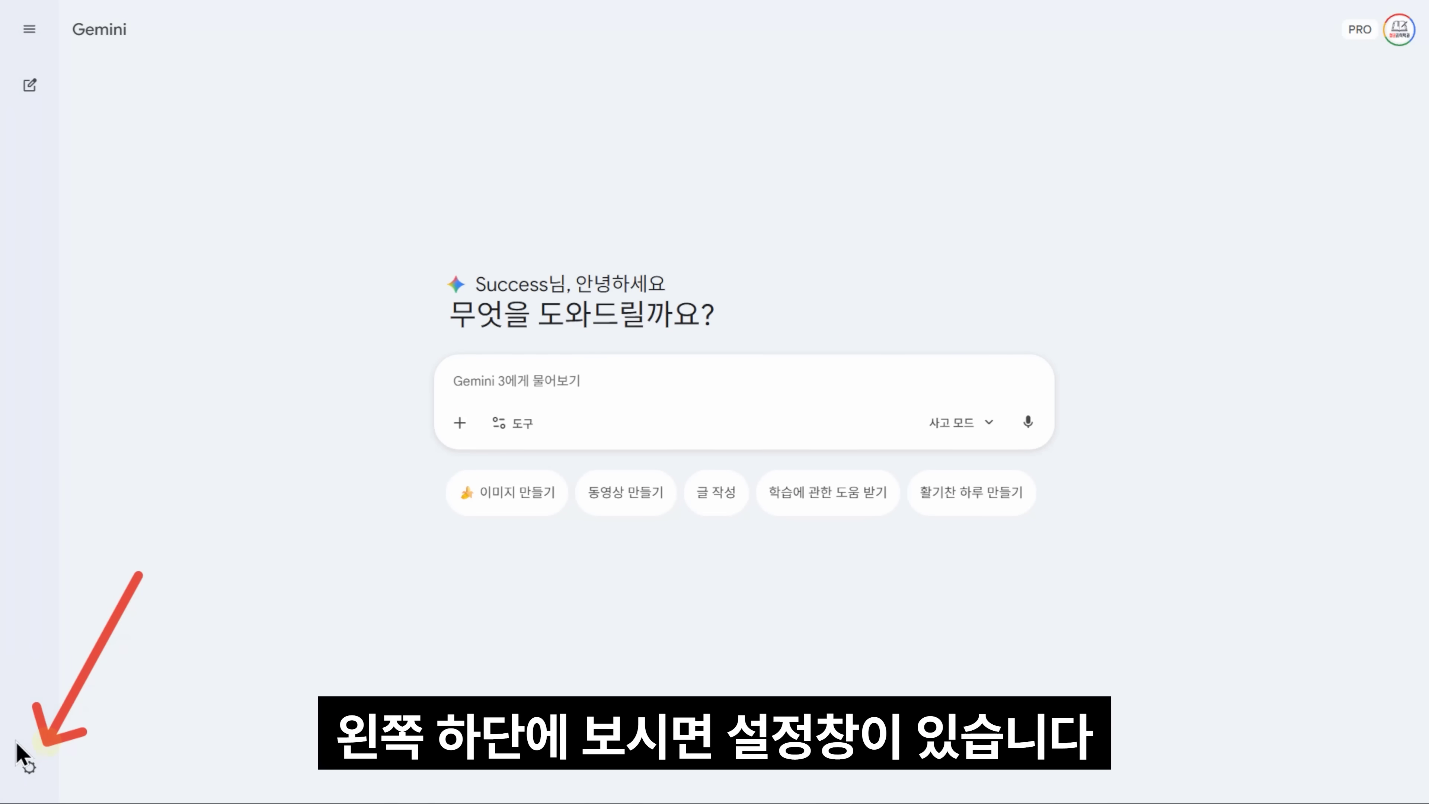
- Open the personalised AI (개인별 맞춤 AI) settings, review the saved Gemini instructions (Gemini 요청 사항) and start adding a new instruction
left_click(29, 770)
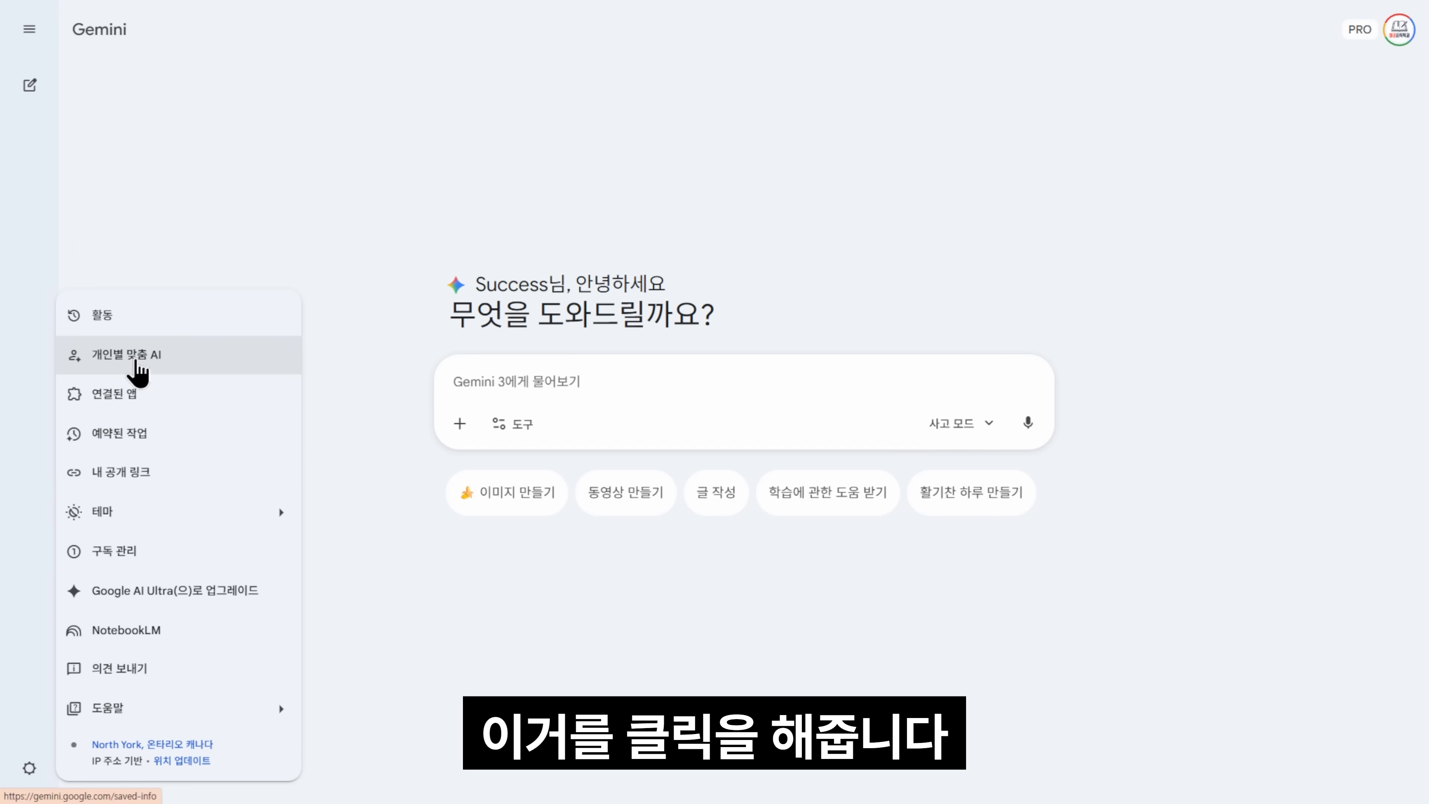
left_click(136, 363)
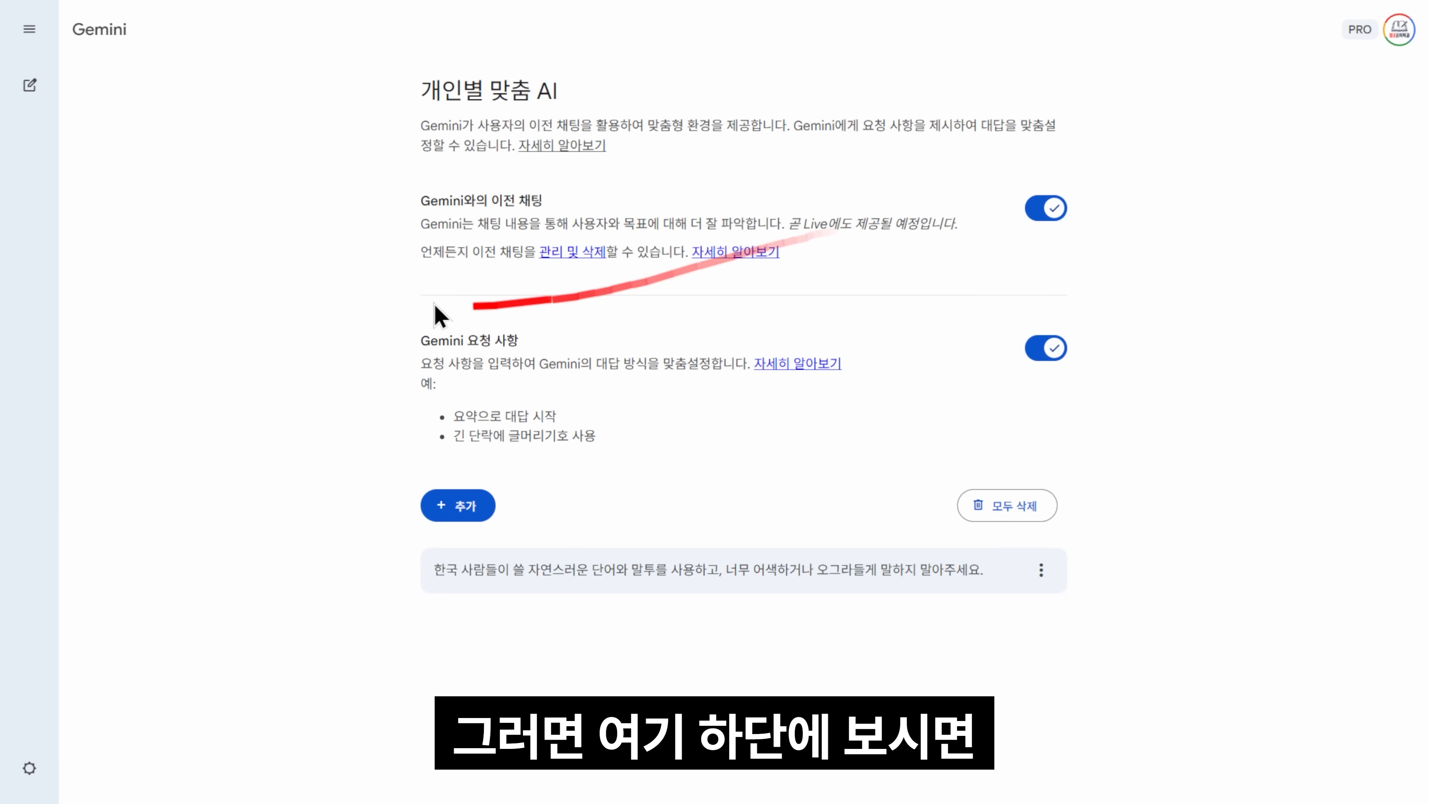
mouse_move(627, 445)
left_mouse_down()
mouse_move(907, 538)
mouse_move(1102, 627)
left_mouse_up()
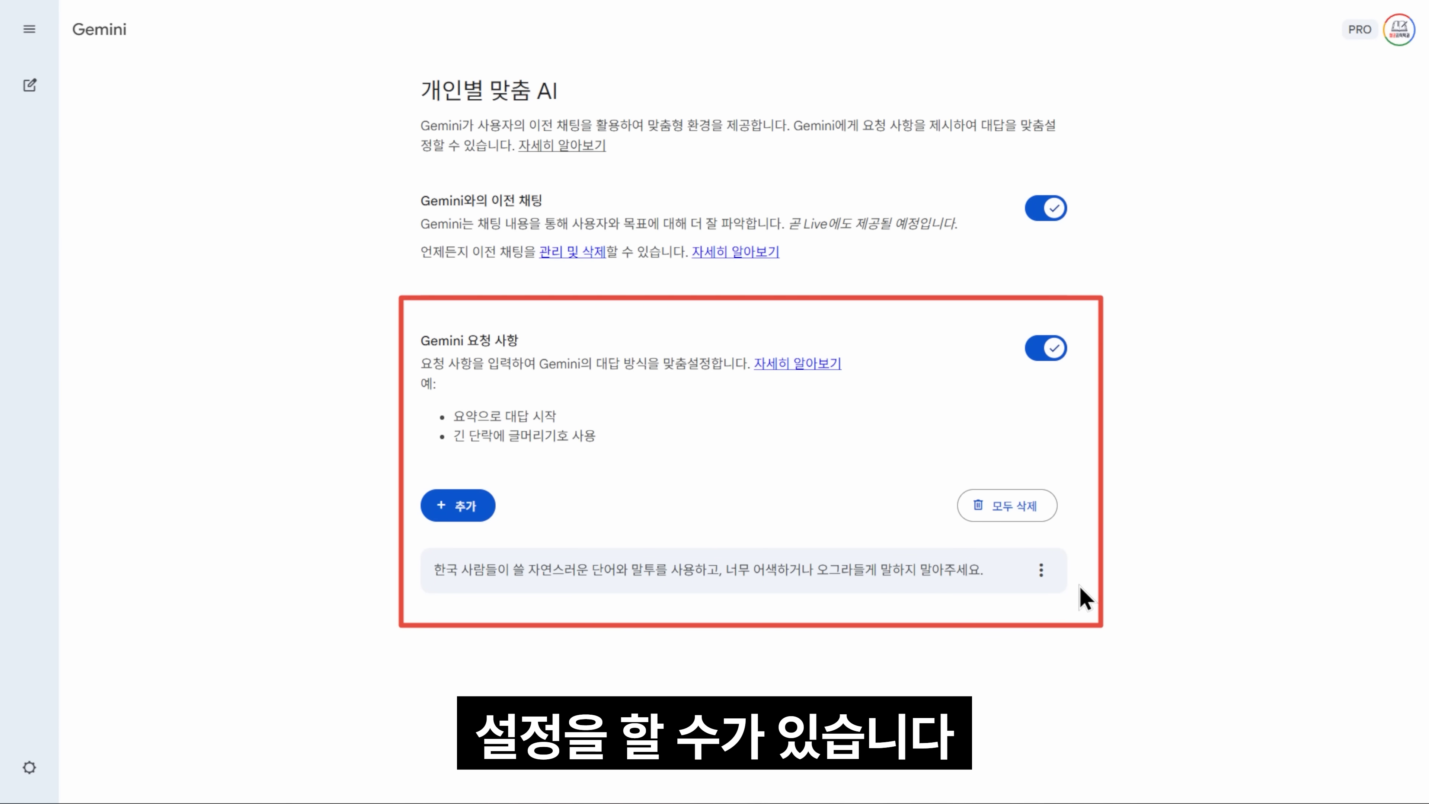
left_click_drag(435, 586, 983, 581)
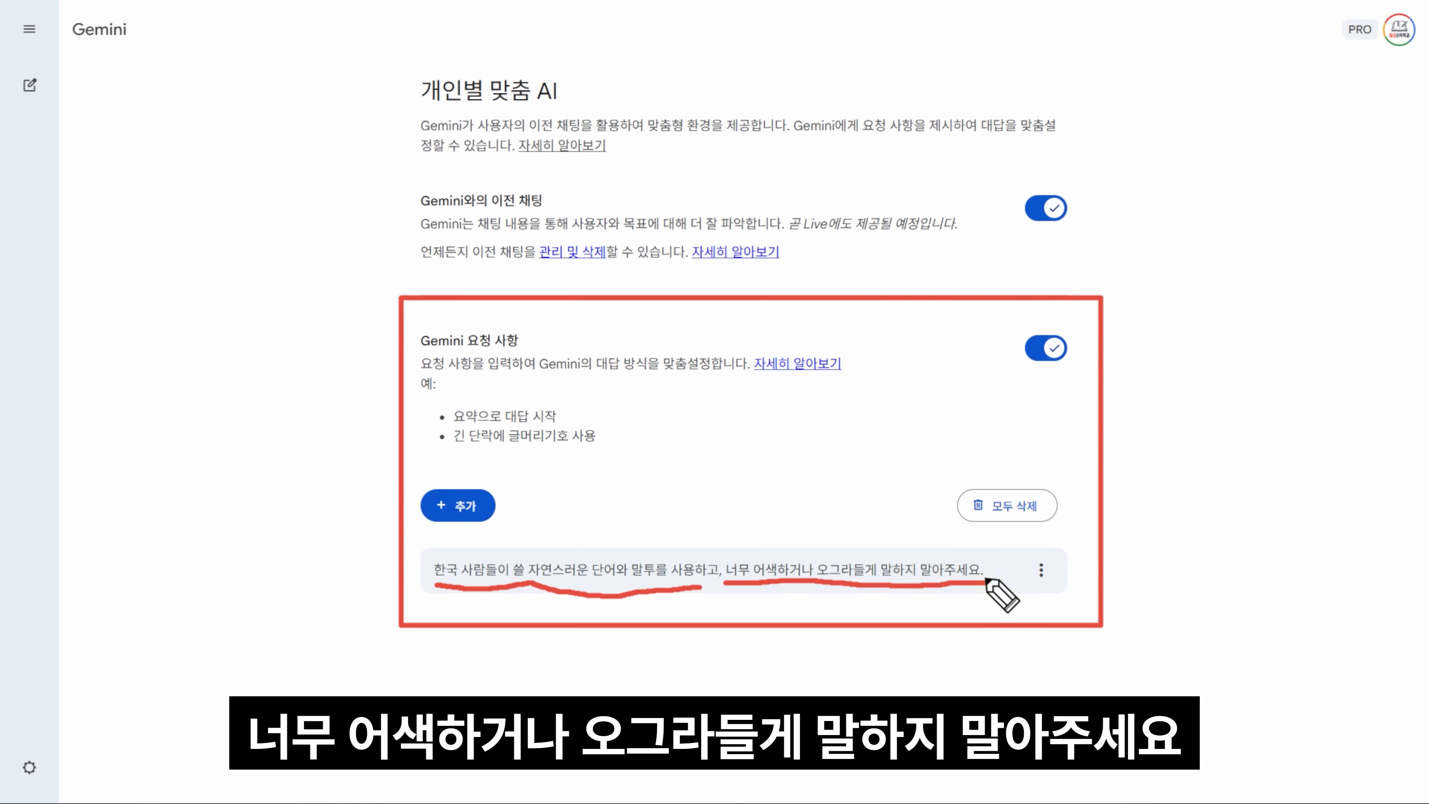
key("Escape")
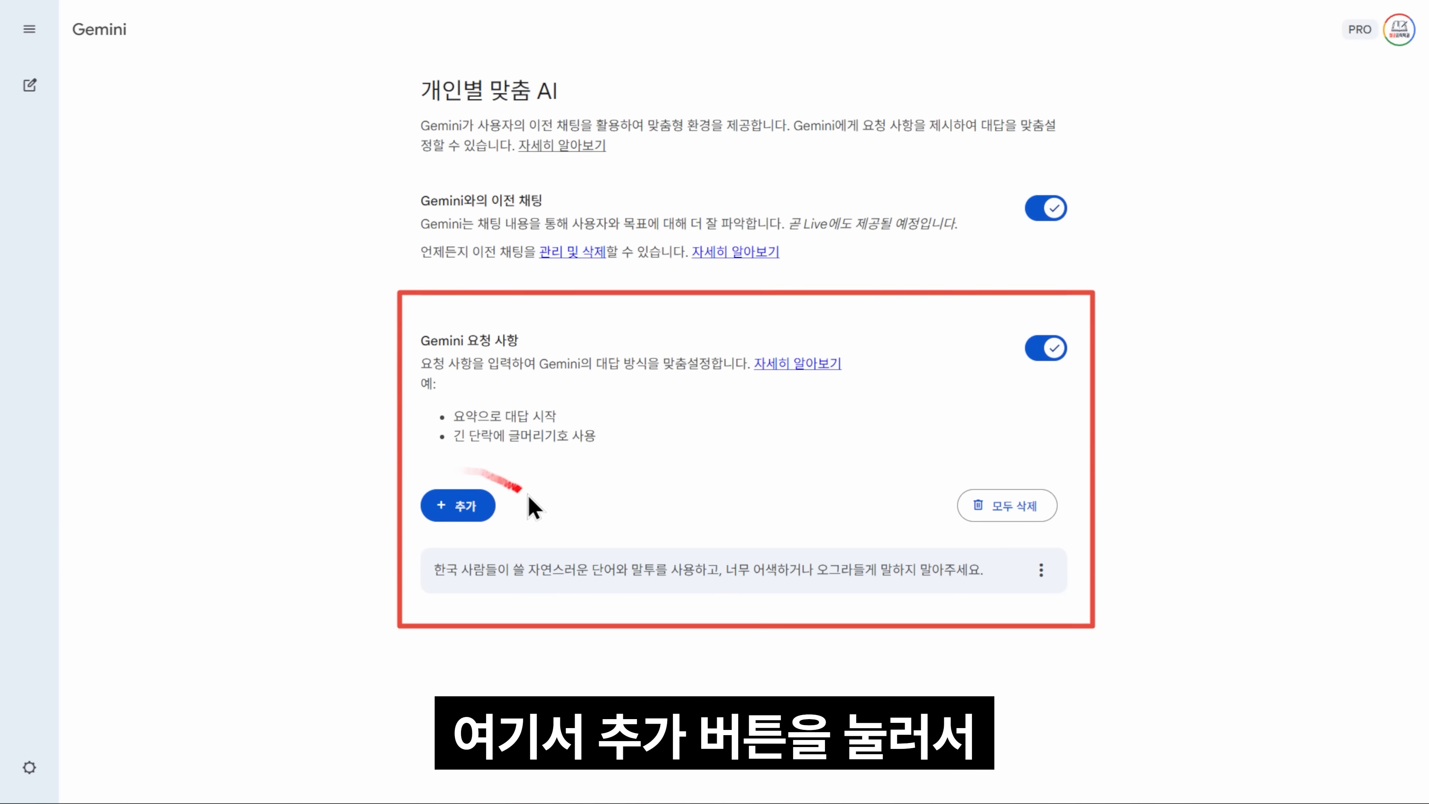
left_click(482, 509)
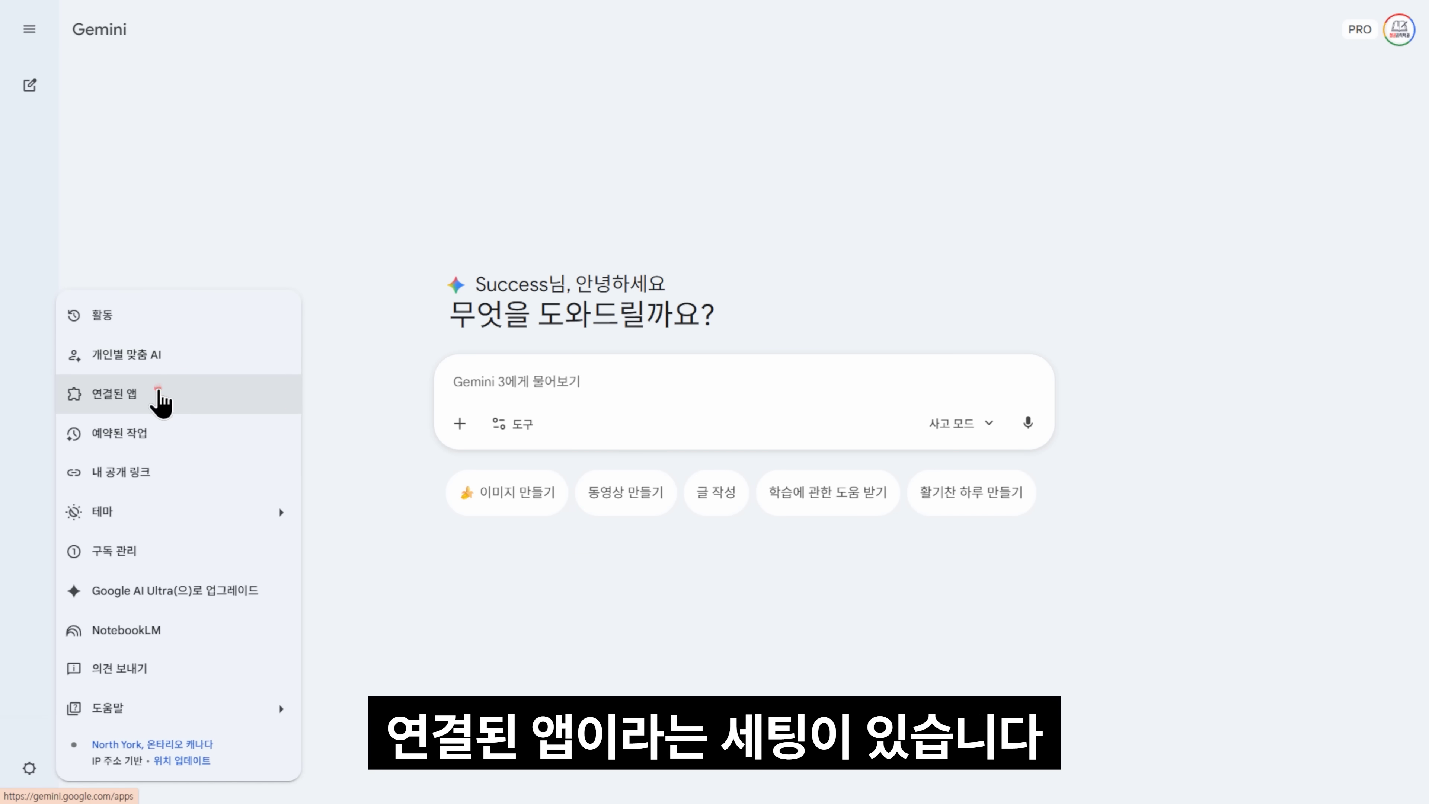
- Open the connected apps (연결된 앱) settings and look through the productivity apps, including GitHub and Google Workspace
left_click(141, 405)
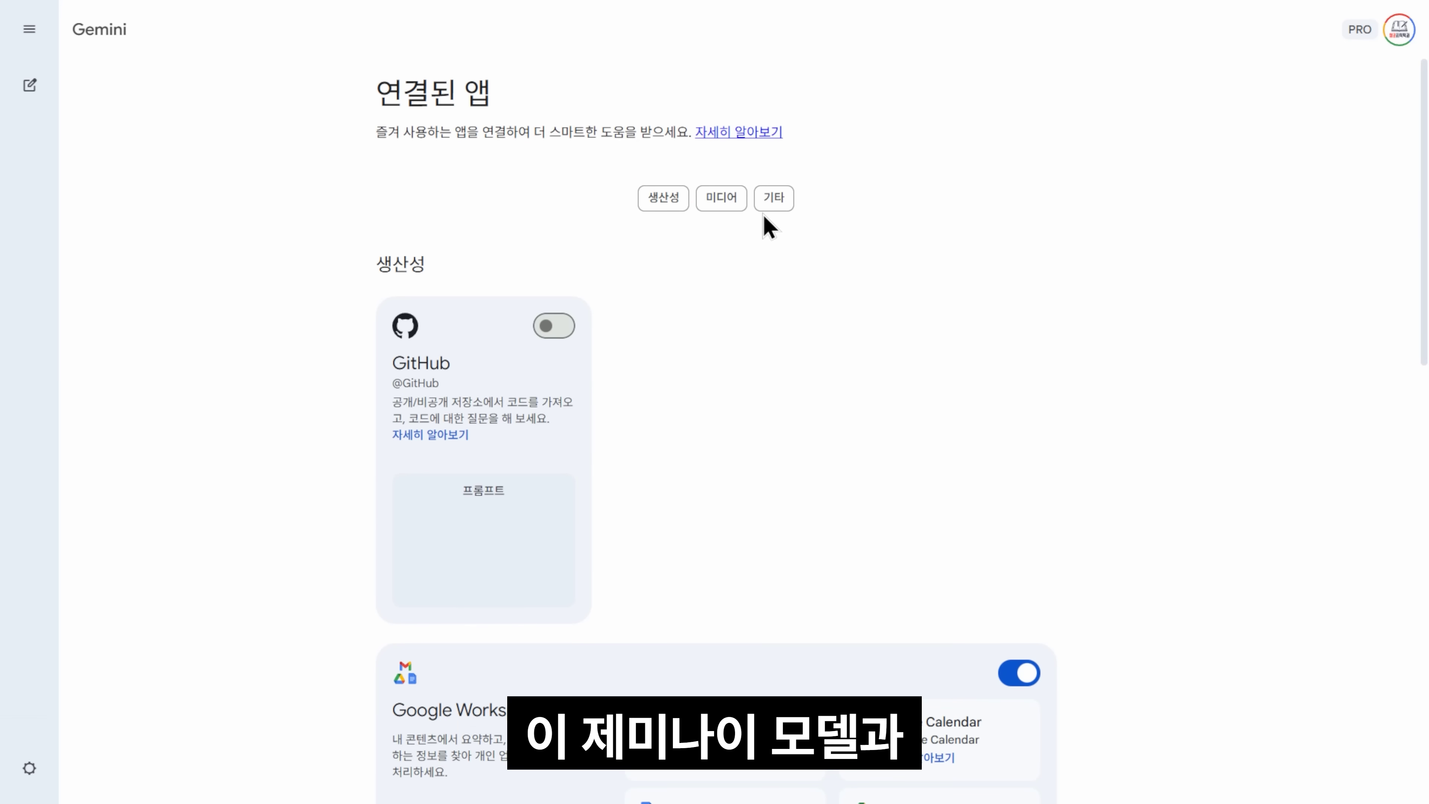
scroll(685, 274, "down", 3)
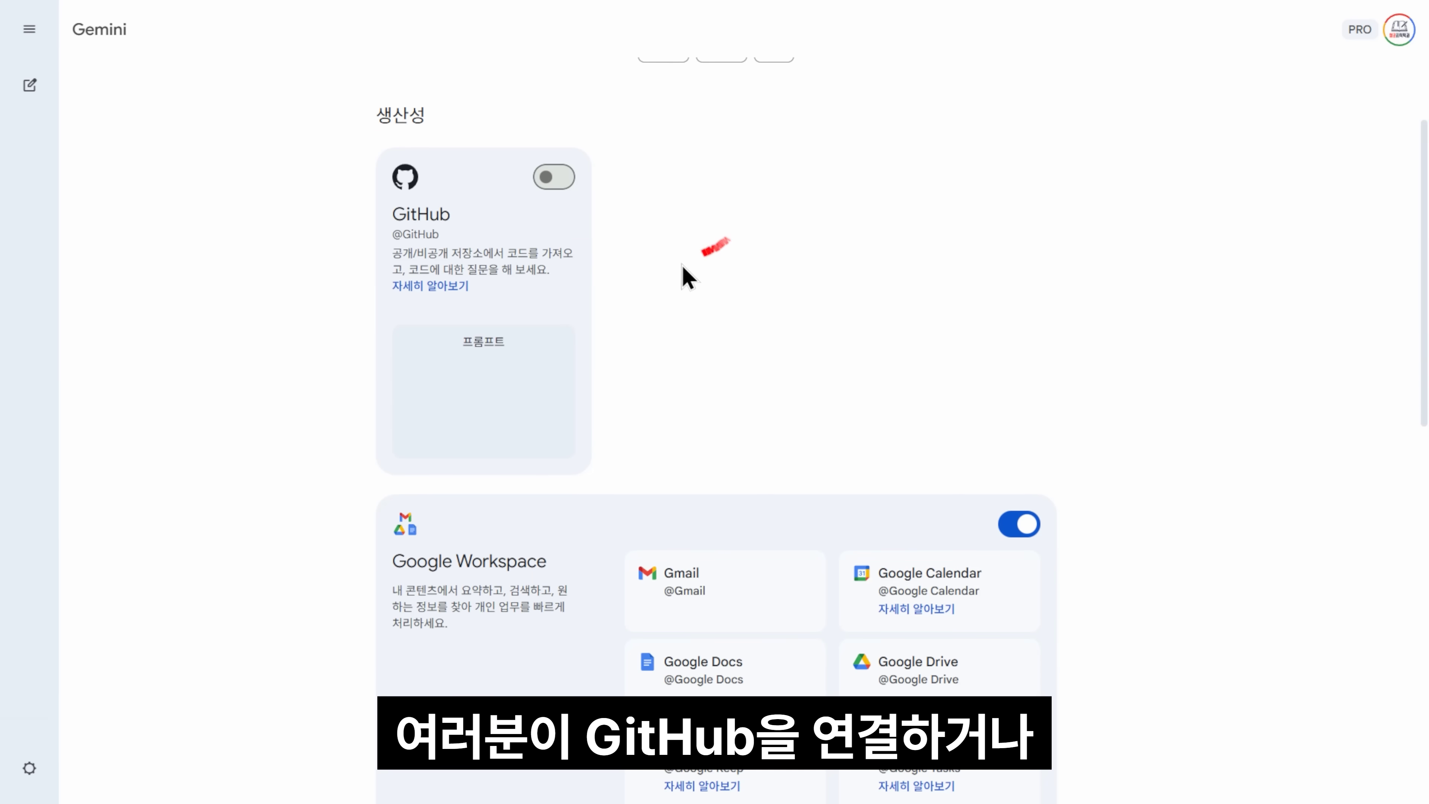
scroll(618, 265, "down", 3)
scroll(618, 265, "down", 3)
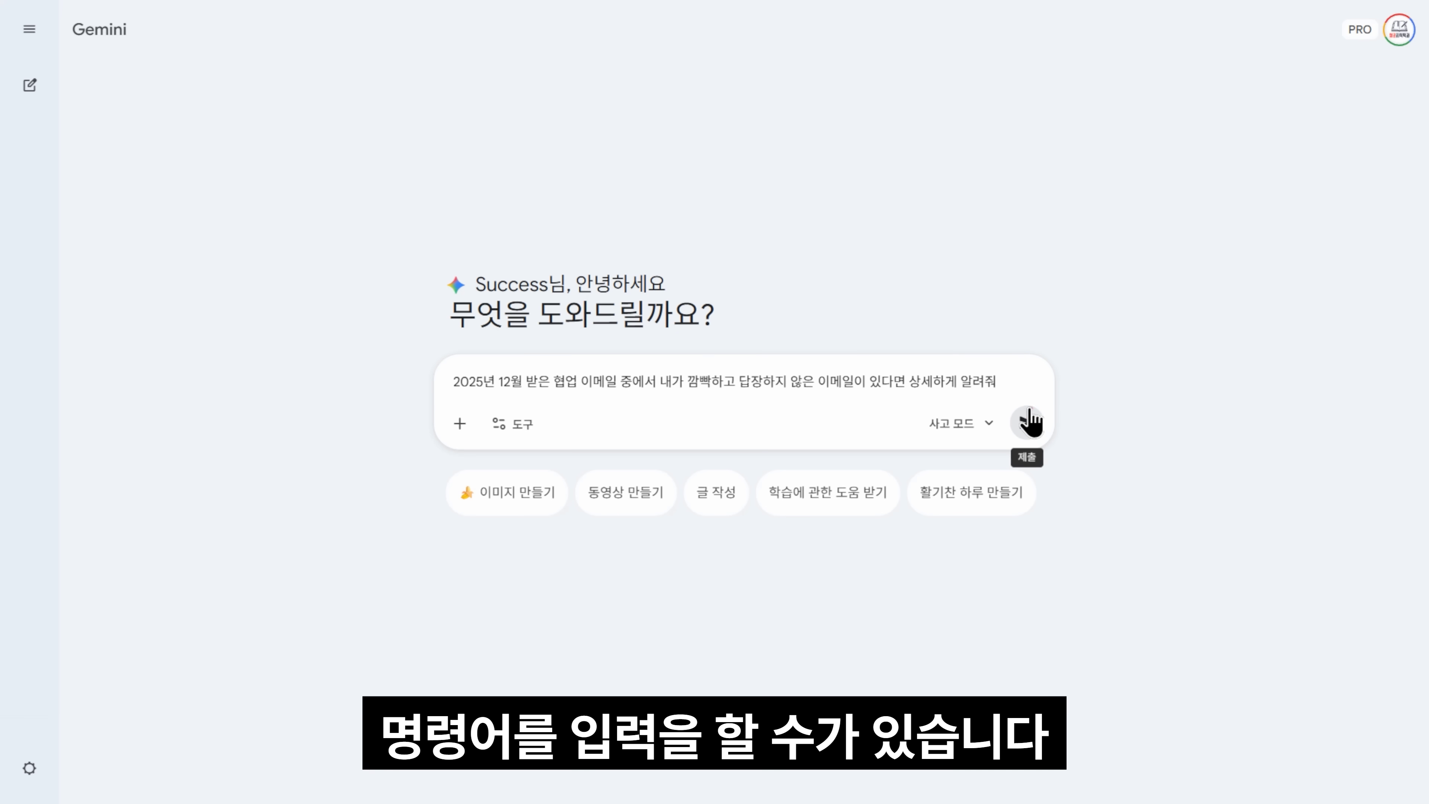
- Submit the prompt "2025년 12월 받은 협업 이메일 중에서 내가 깜빡하고 답장하지 않은 이메일이 있다면 상세하게 알려줘"
left_click(1027, 422)
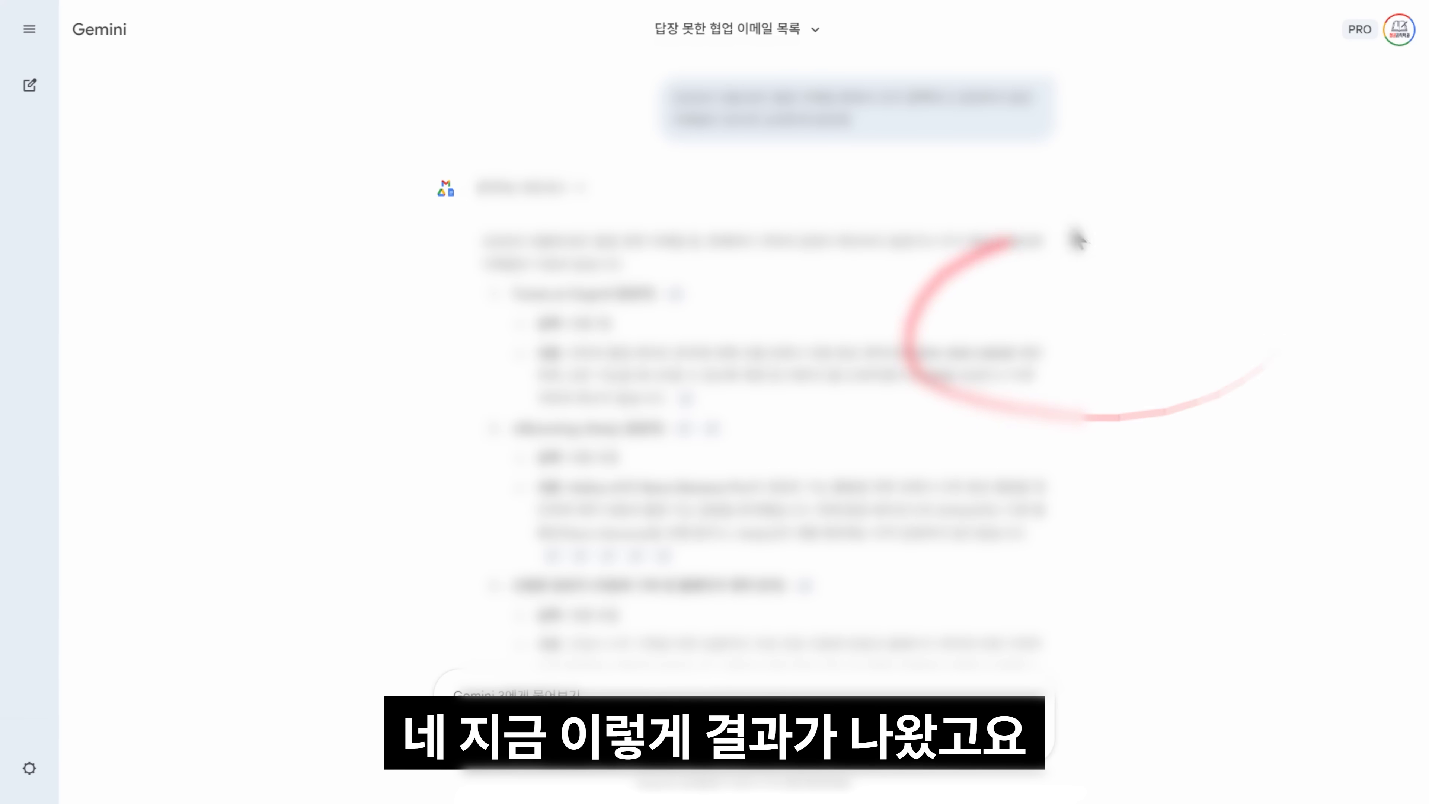
middle_click(1263, 146)
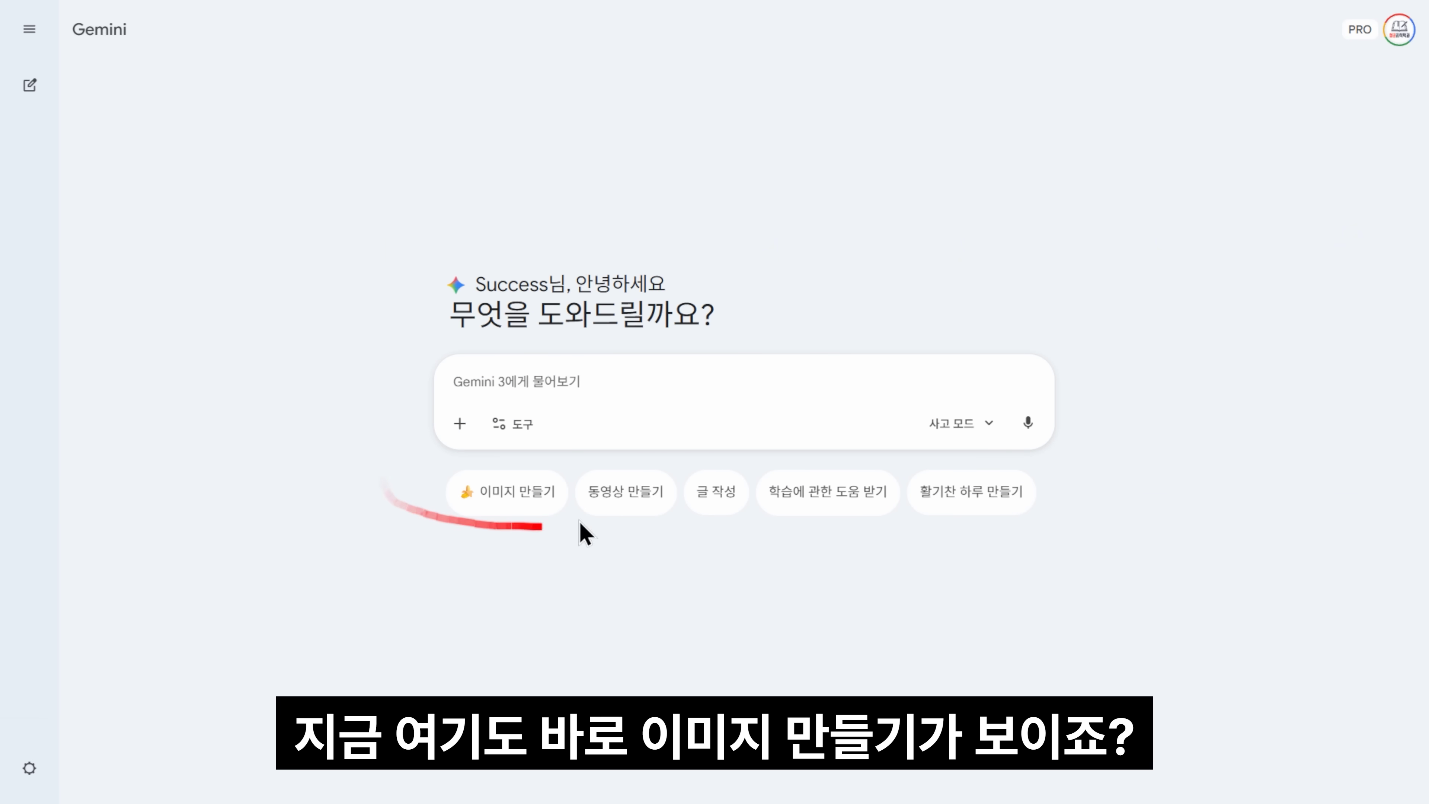
- Generate an image with the prompt "인스타그램에 올릴 감성적인 카페 사진 만들어줘" and open the resulting picture
left_click(517, 509)
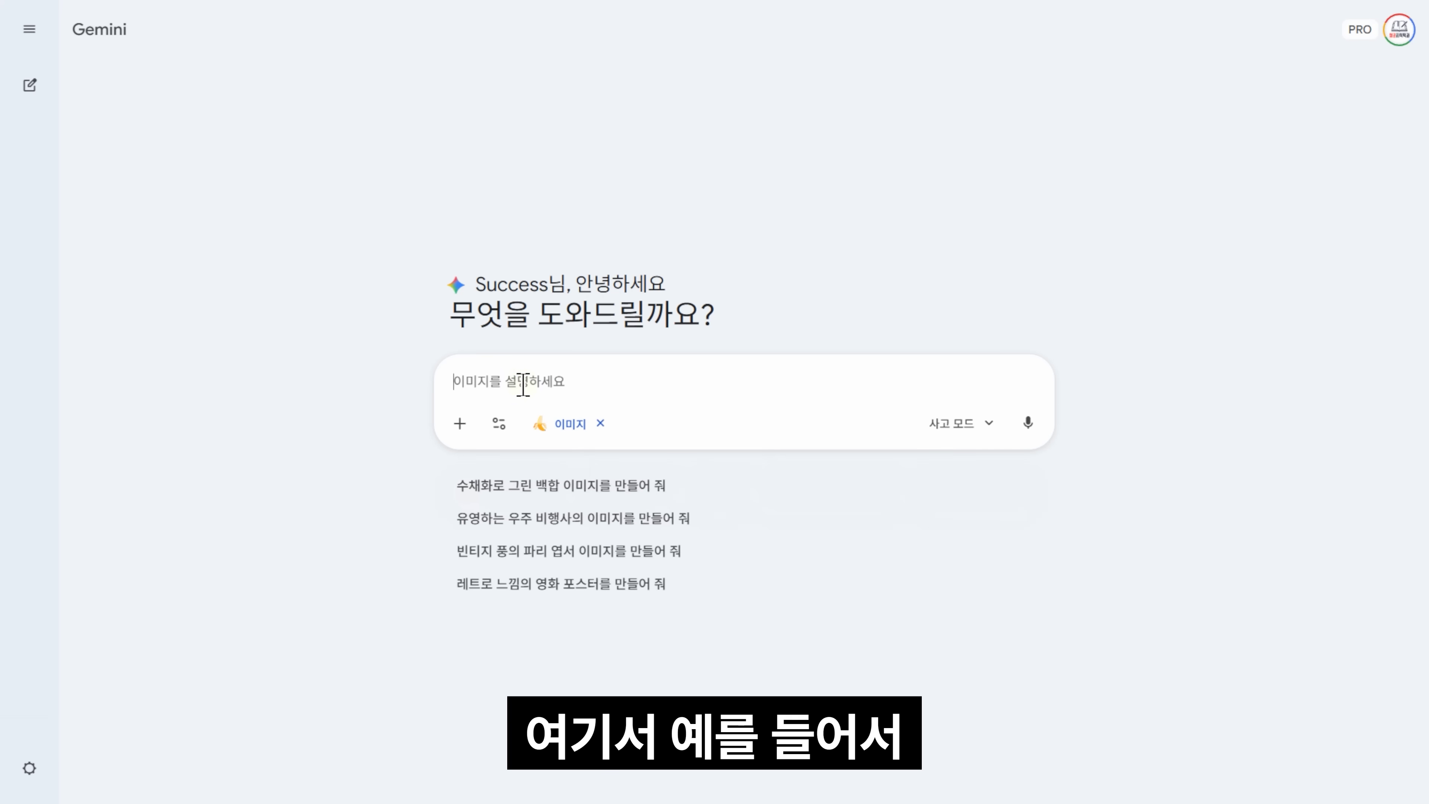
type("인스타그램에 올릴 감성적인 카페 사진 만들어줘")
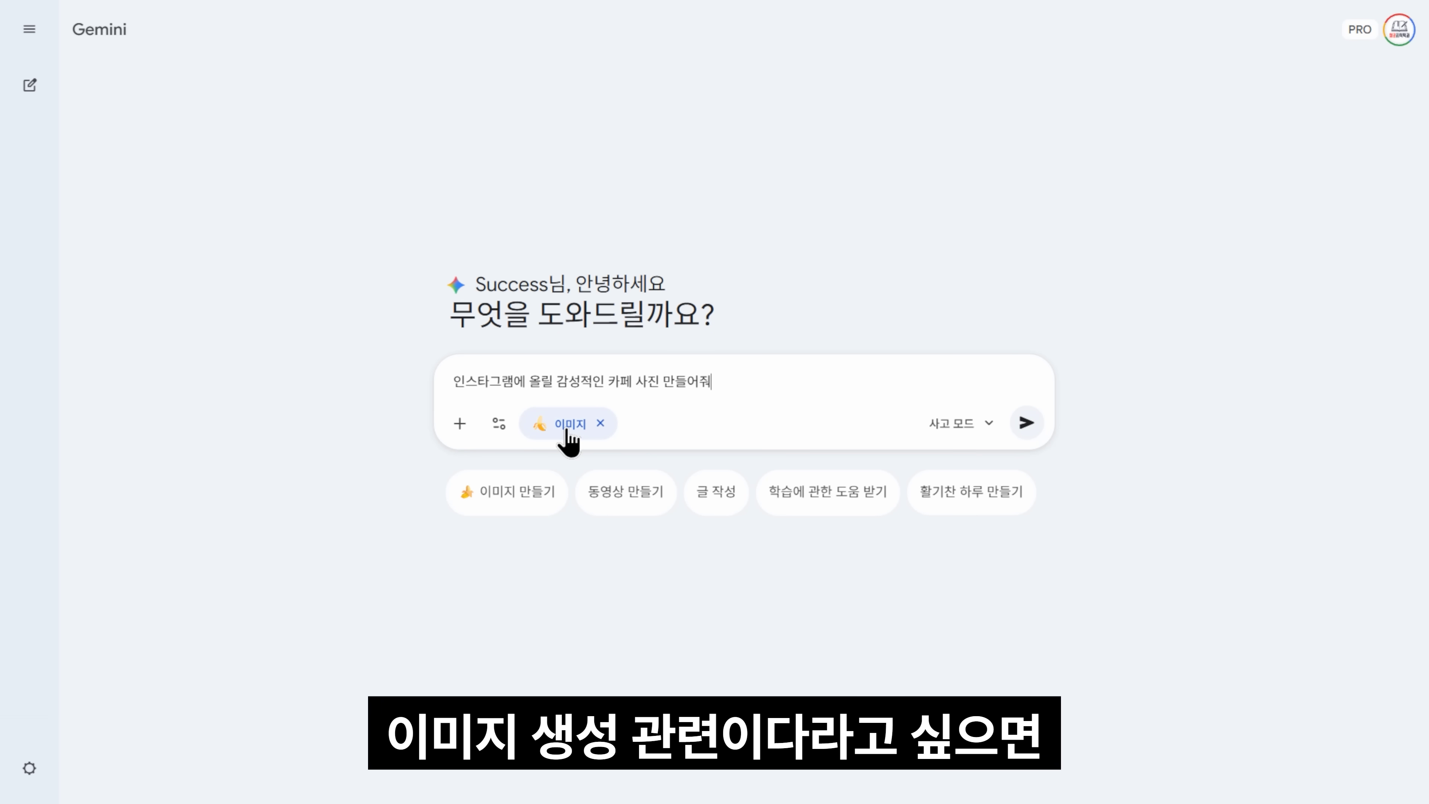
key("Return")
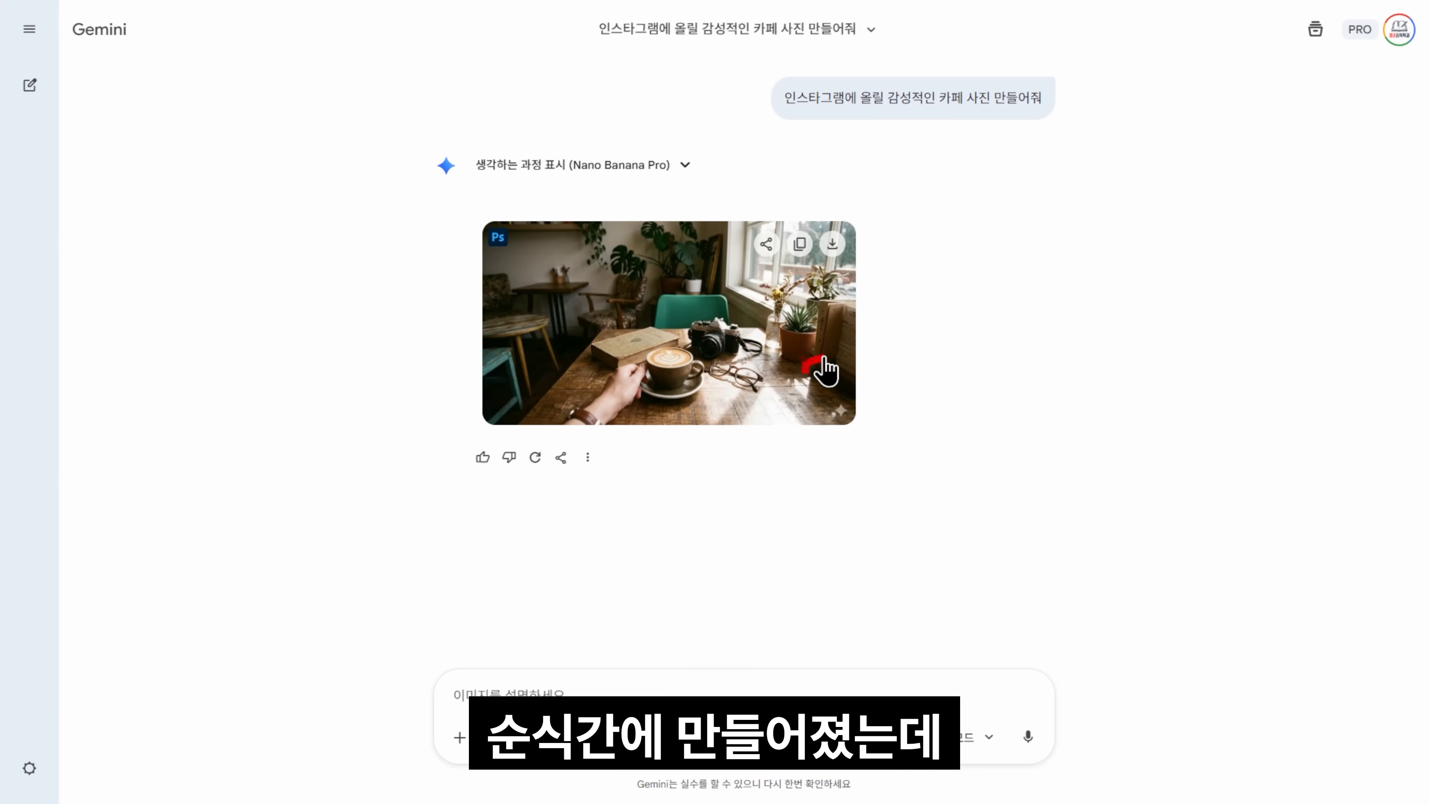
left_click(693, 338)
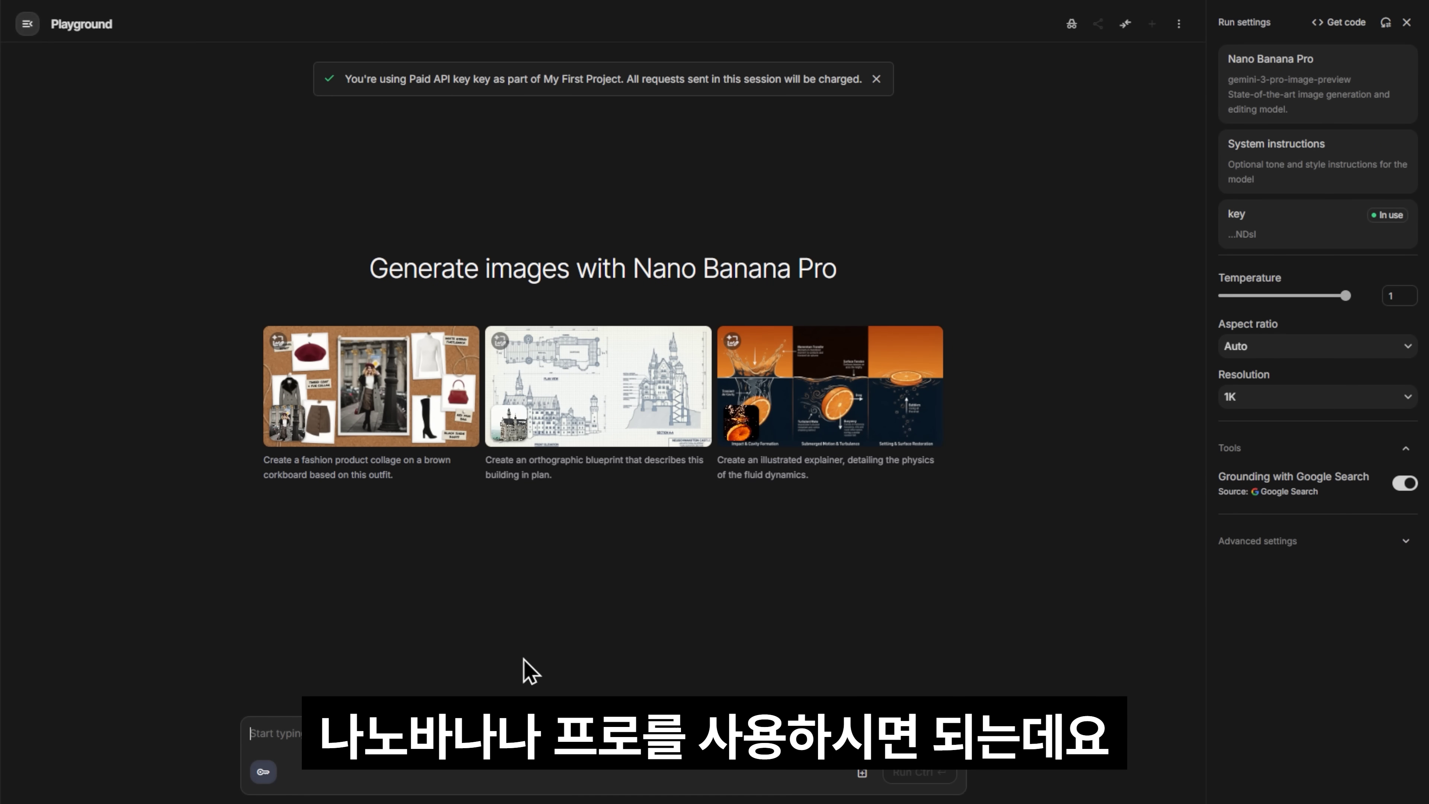
- In the Google AI Studio Playground, set Nano Banana Pro's resolution to 4K and its aspect ratio to 16:9
left_click(1260, 399)
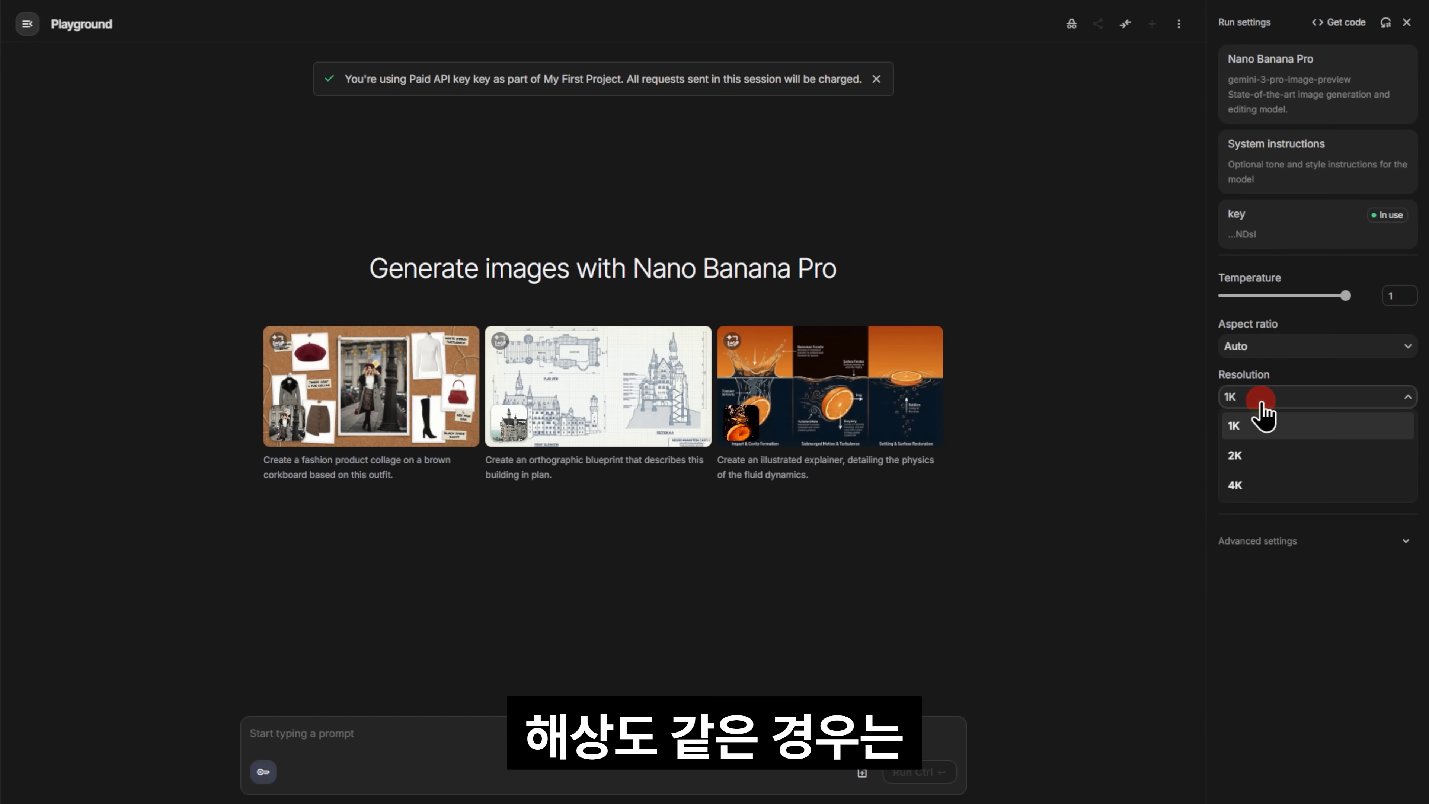
left_click(1259, 485)
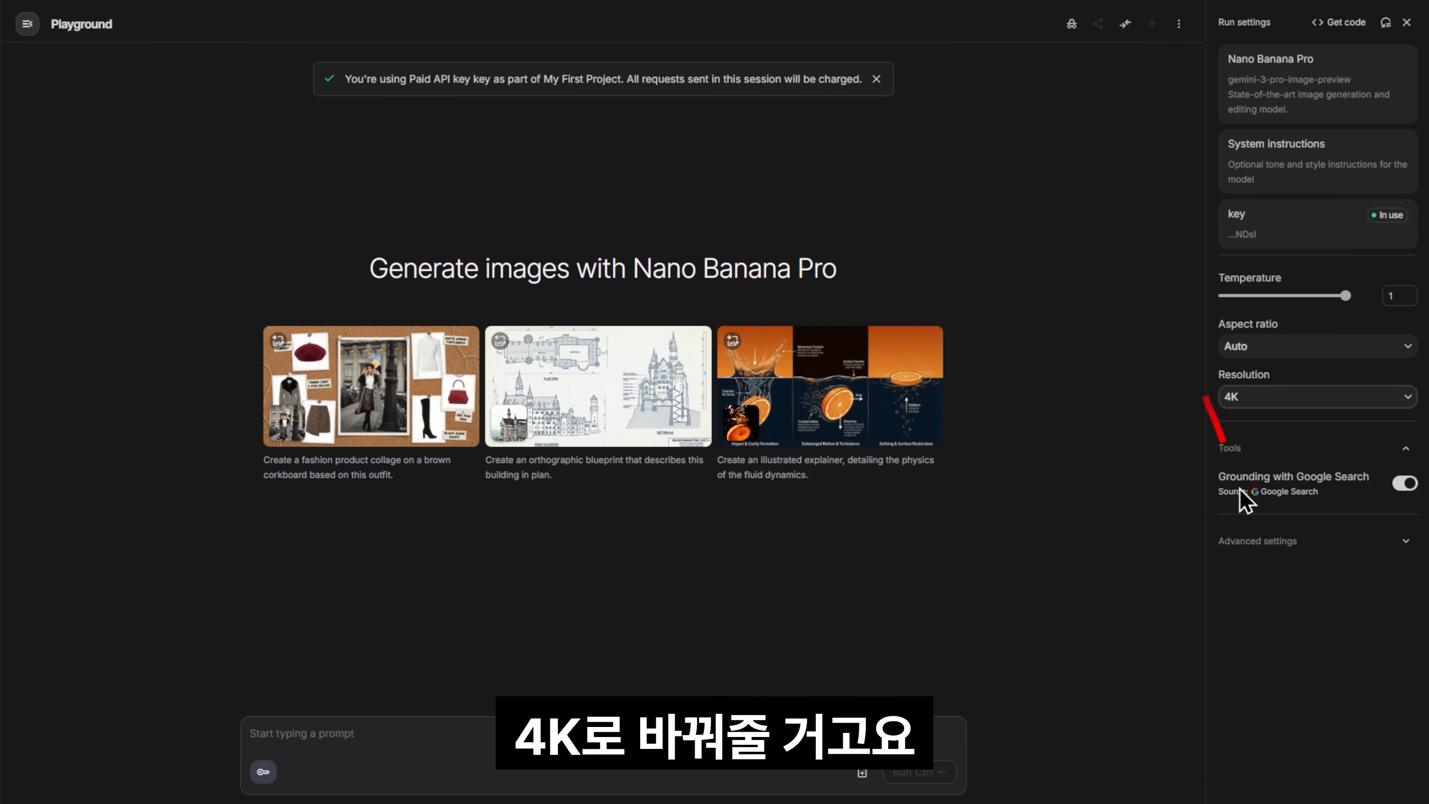
left_click(1272, 345)
left_click(1270, 458)
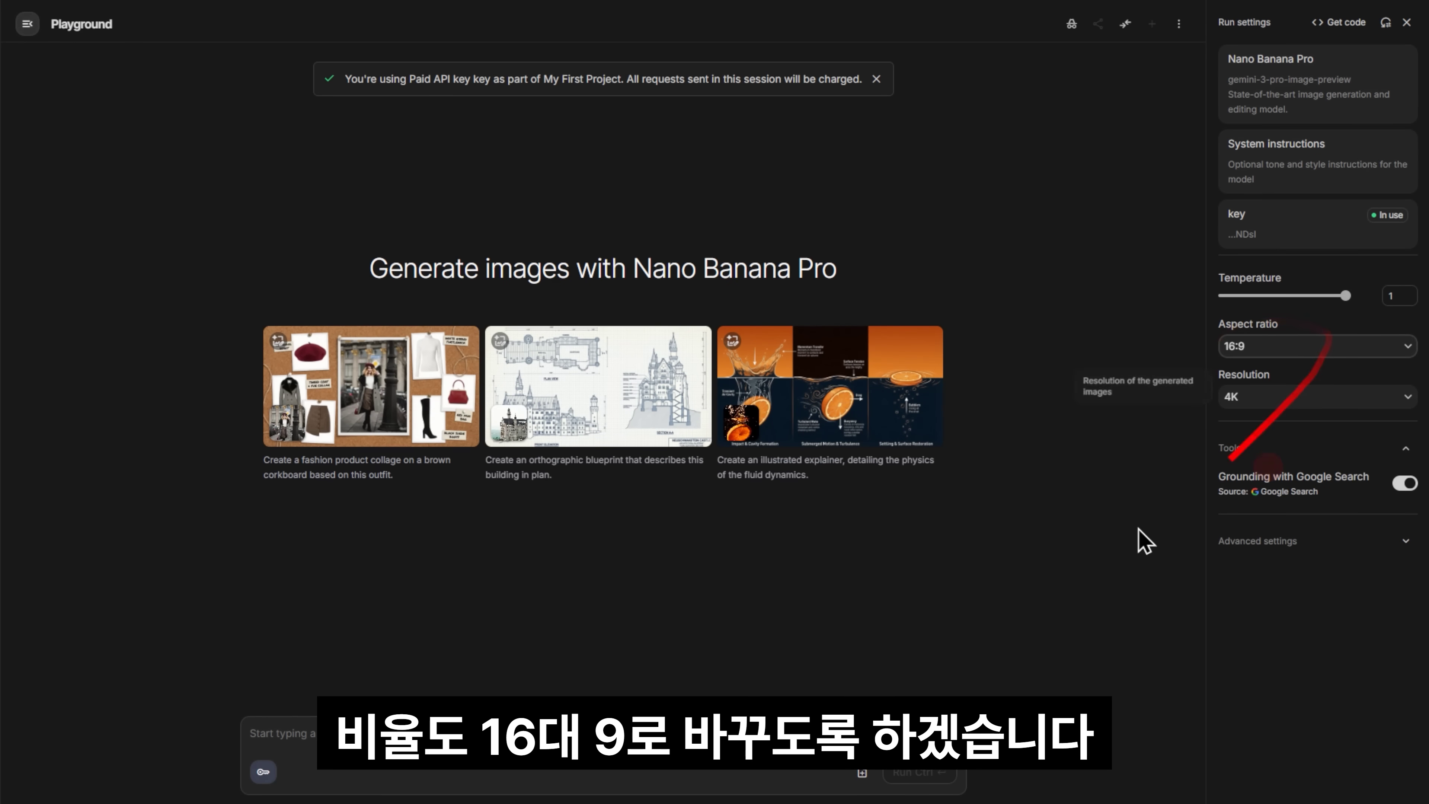
- Run the prompt "인스타그램에 올릴 감성적인 카페 사진 만들어줘" with Nano Banana Pro and open the generated image
left_click(604, 725)
key("ctrl+v")
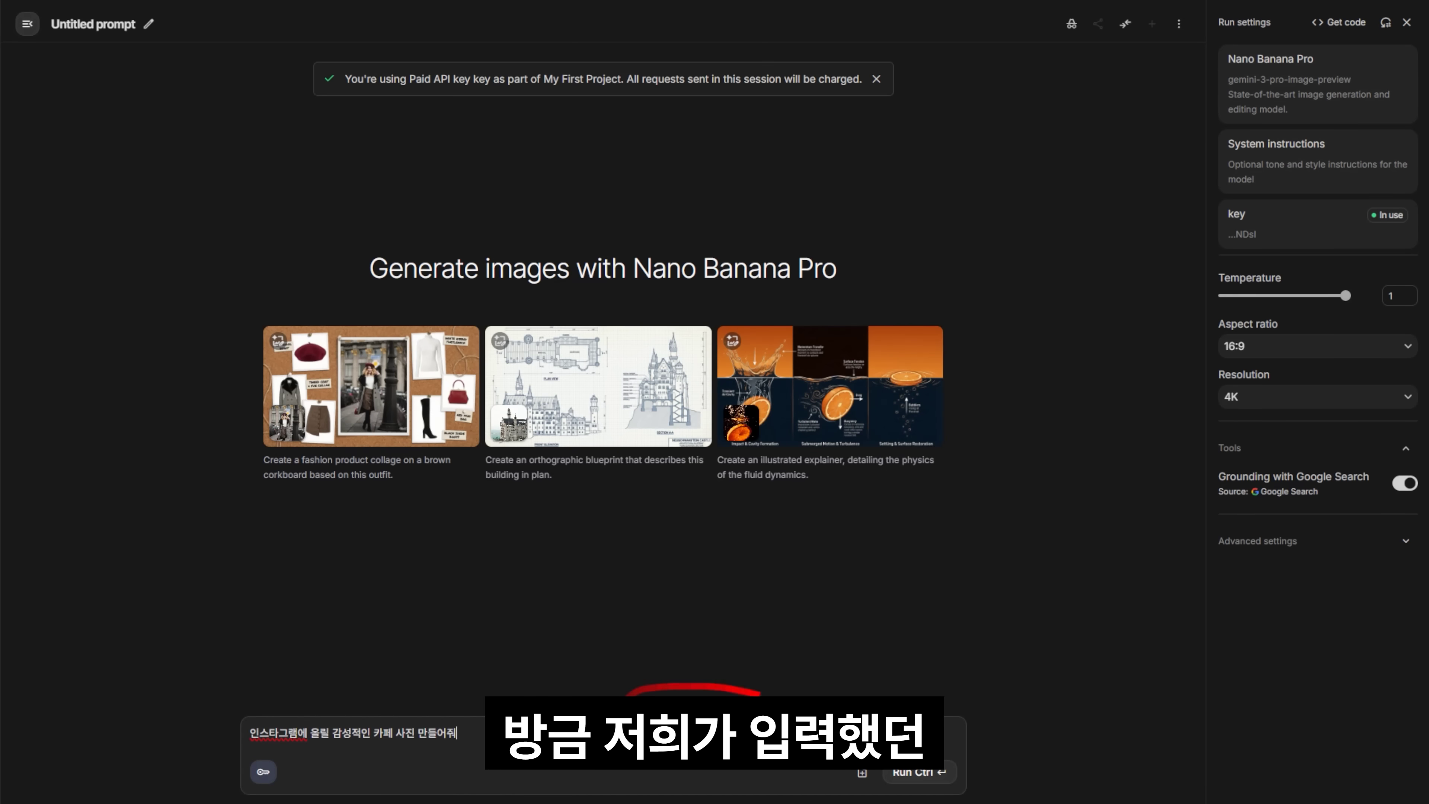
left_click(935, 774)
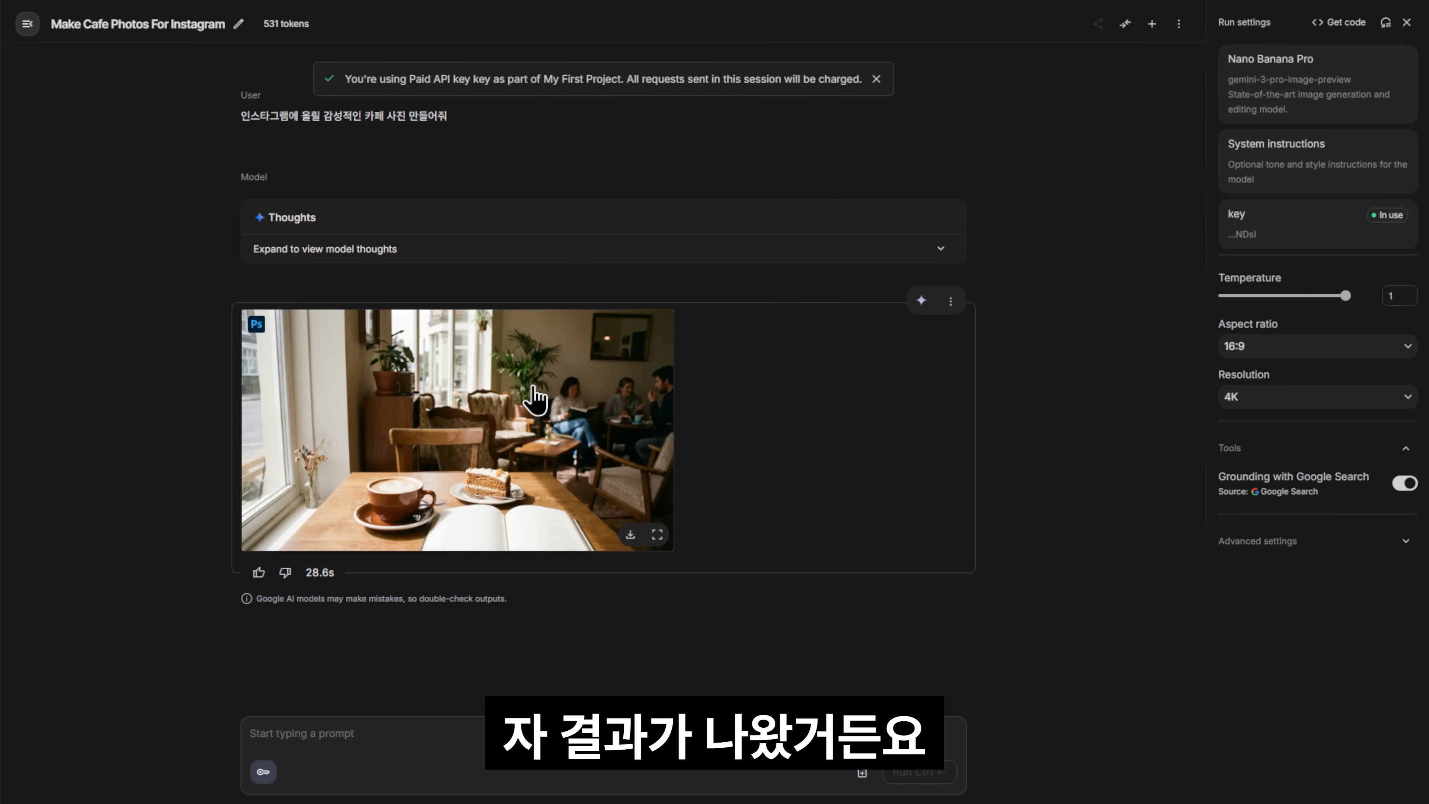
left_click(534, 389)
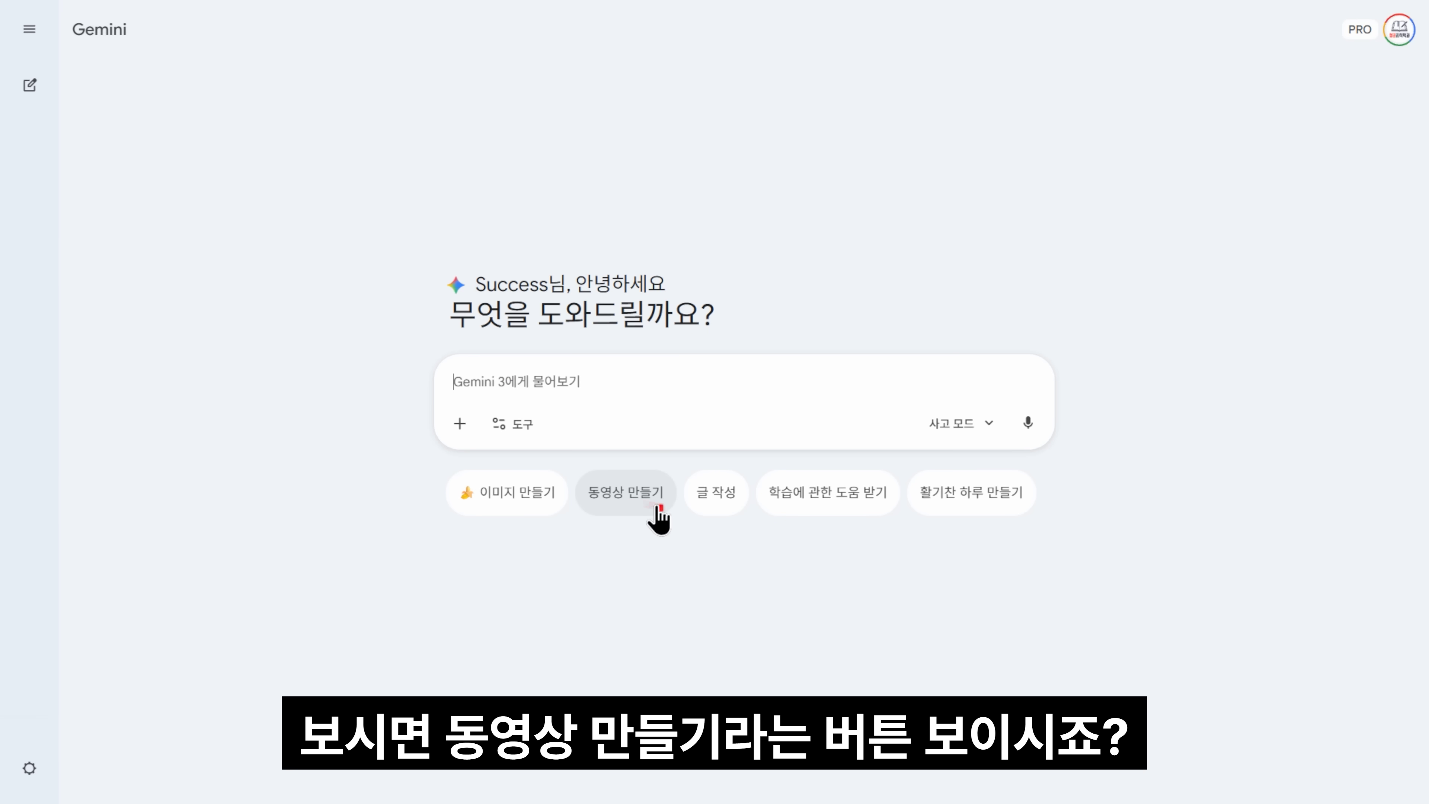
- In Gemini, generate a Veo 3.1 video with the prompt "비 내리는 창가에서 코딩하는 모습 영상으로 만들어줘" and play it
left_click(528, 437)
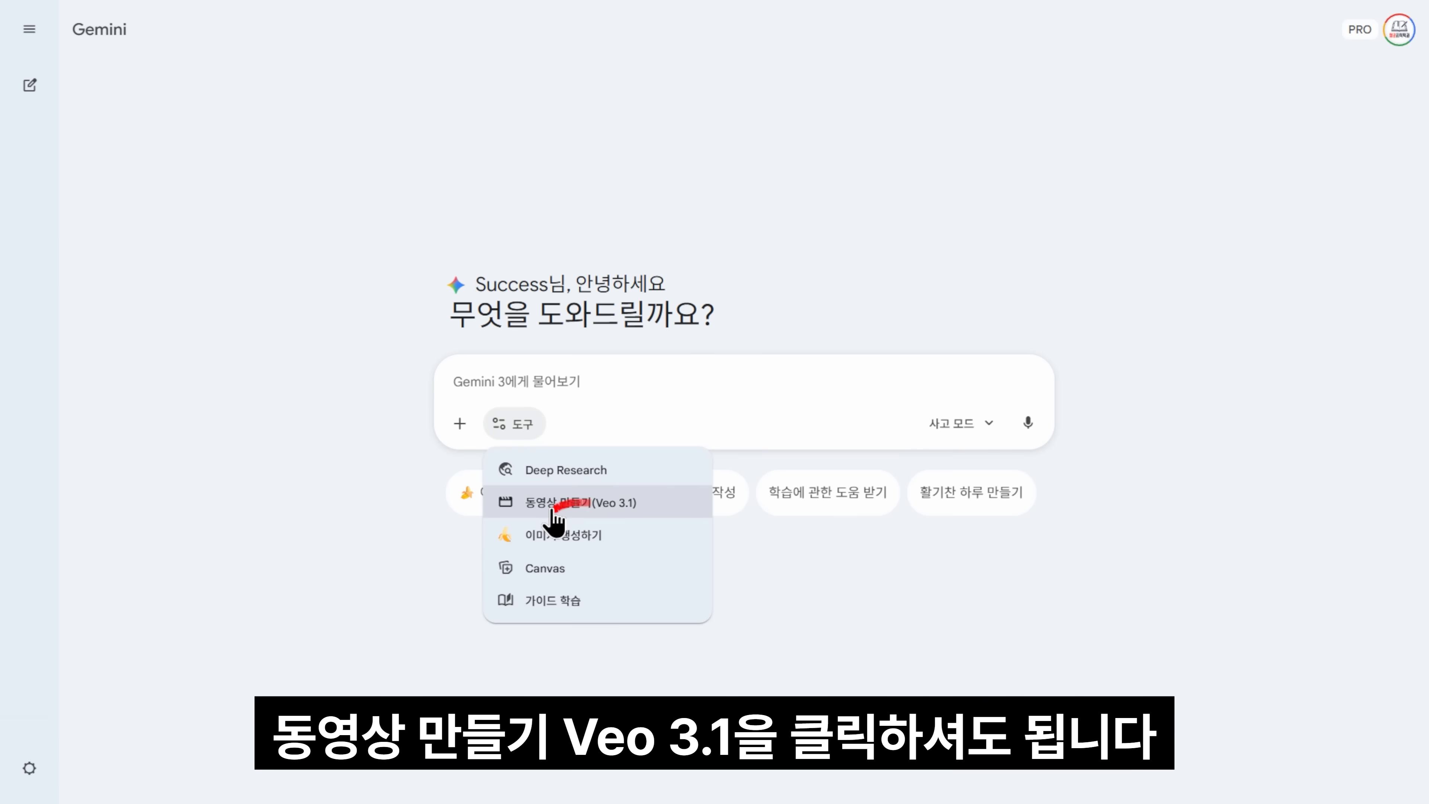
left_click(609, 502)
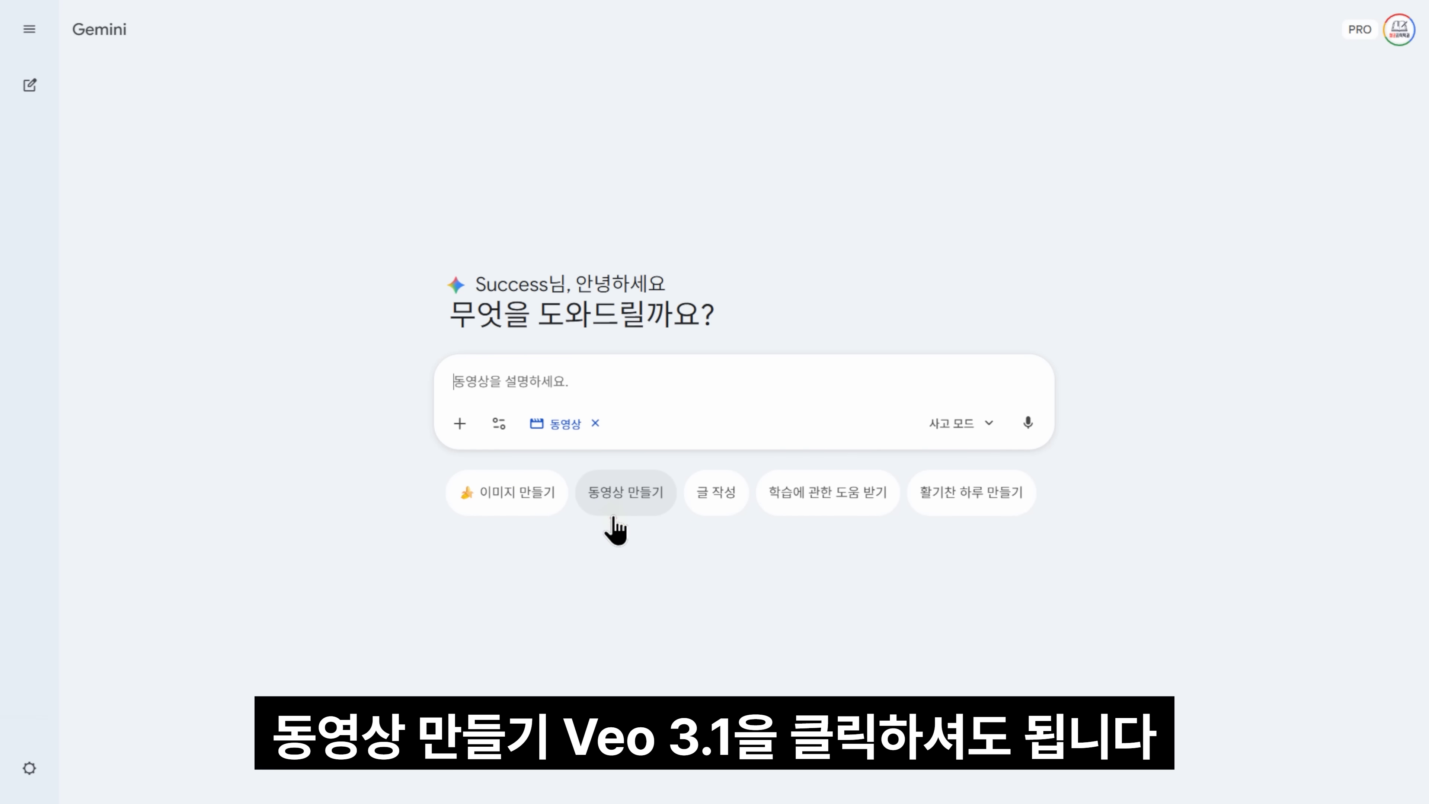
type("비 내리는 창가에서 코딩하는 모습 영상으로 만들어줘")
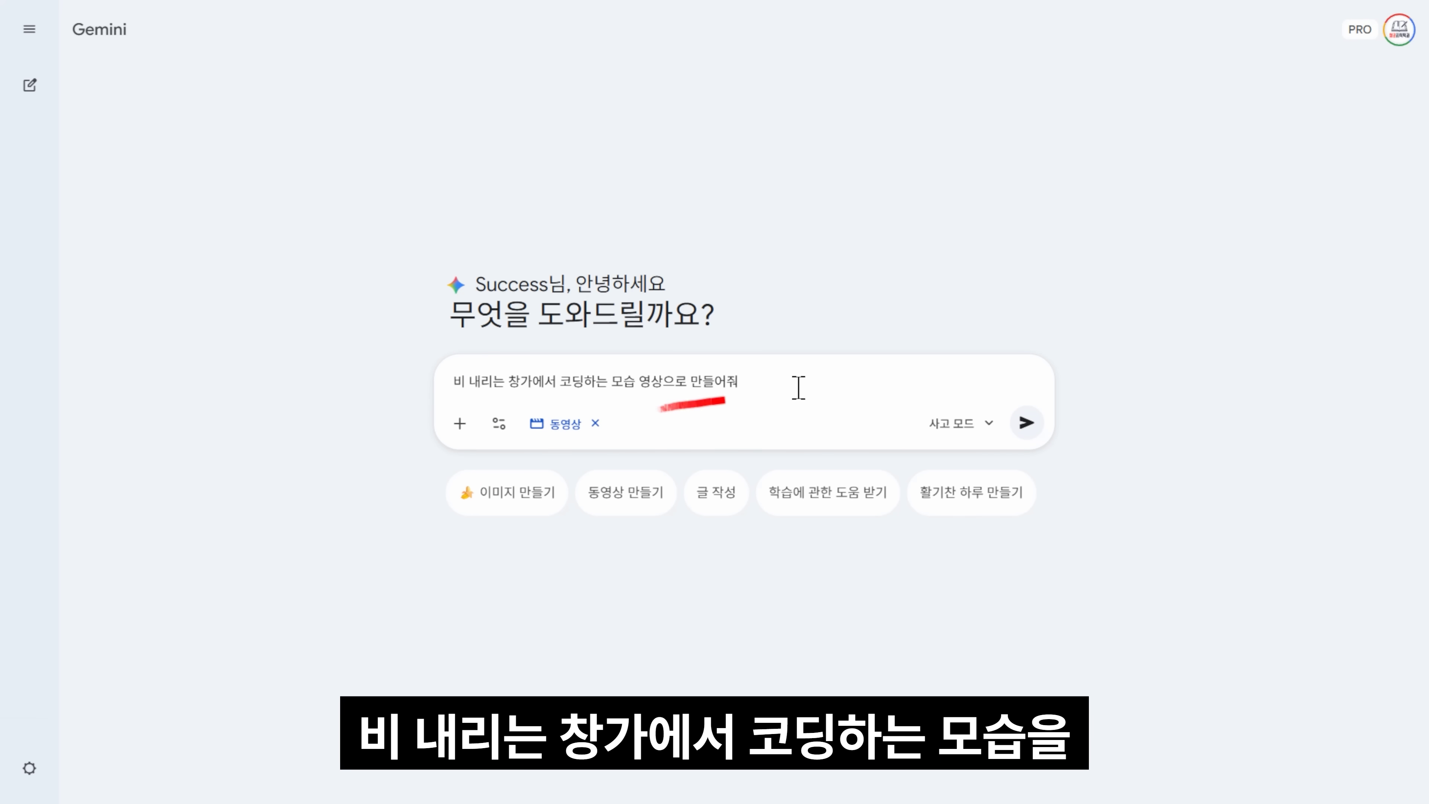
left_click(1025, 422)
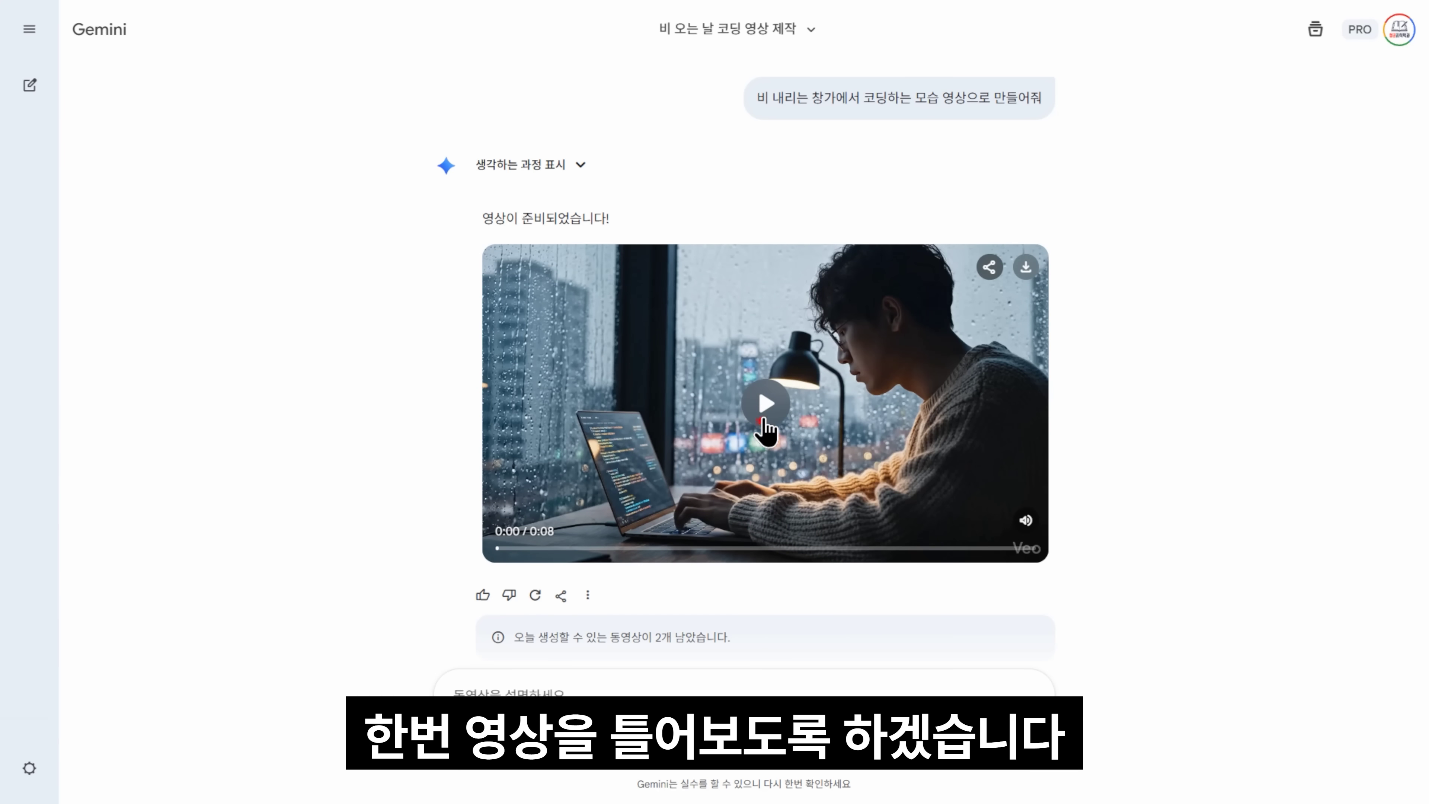
left_click(769, 408)
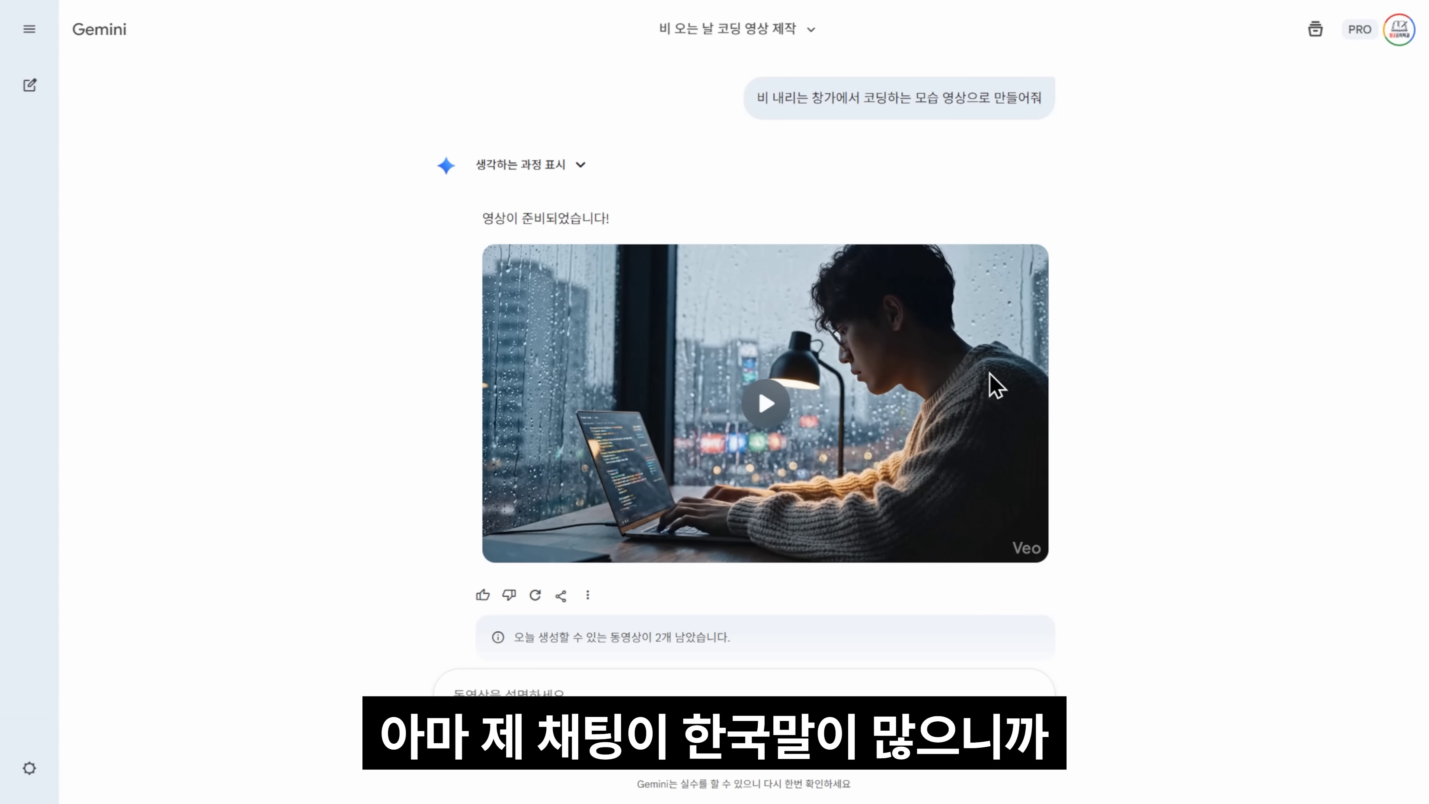
- Open the Veo 3.1 video generation model in Vertex AI Studio and look over the Flow start page
mouse_move(795, 510)
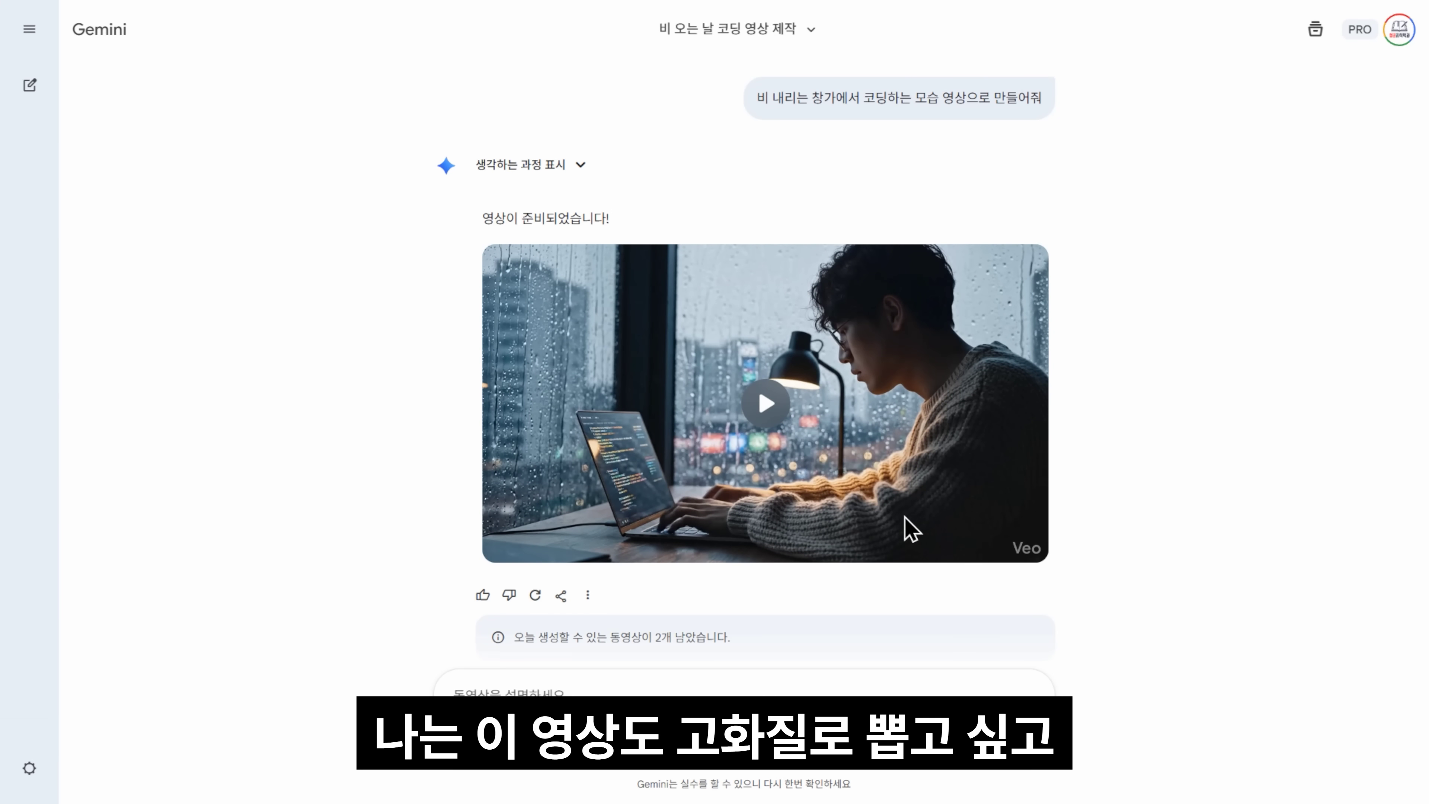
mouse_move(1088, 591)
left_mouse_down()
mouse_move(966, 565)
mouse_move(1062, 590)
left_mouse_up()
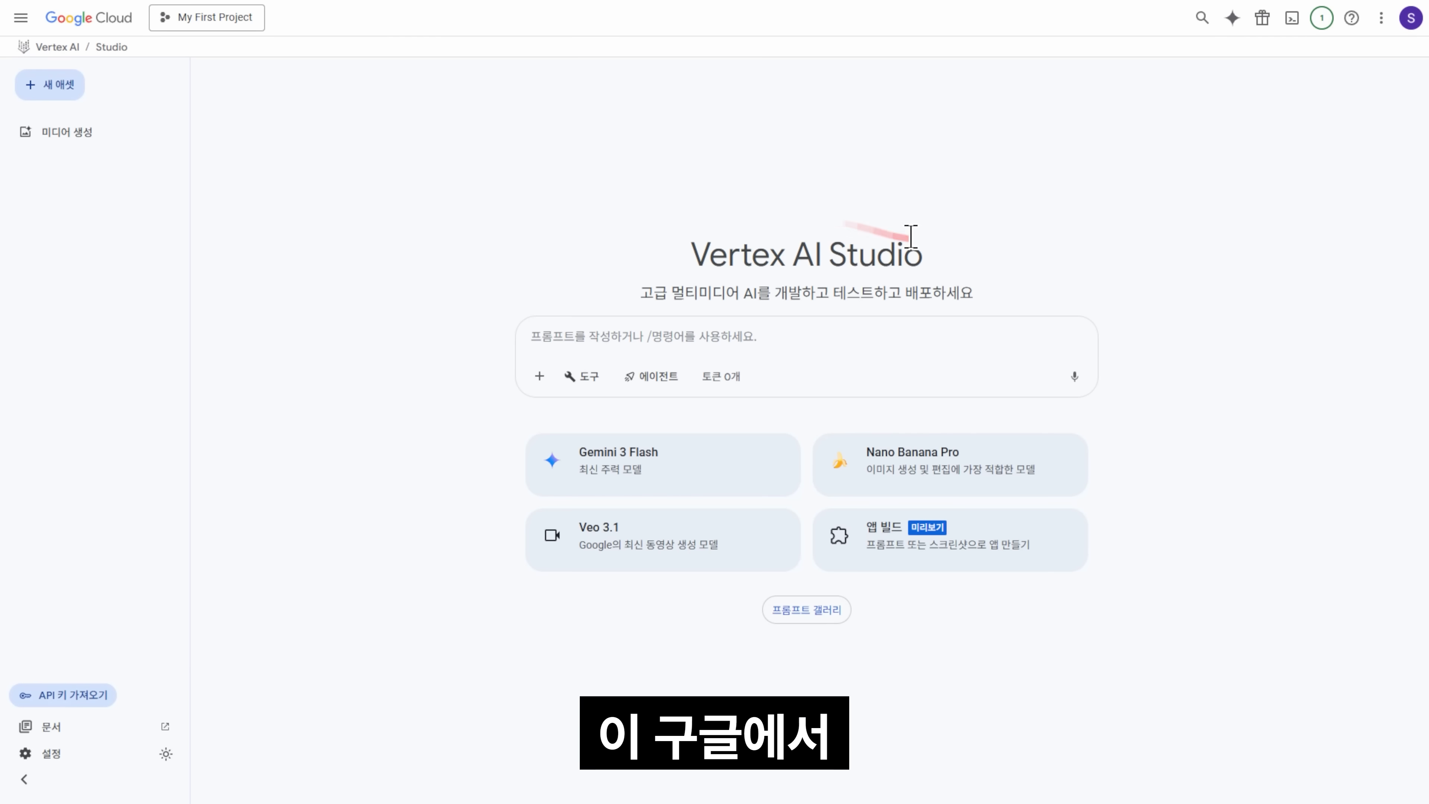
left_click_drag(909, 239, 842, 256)
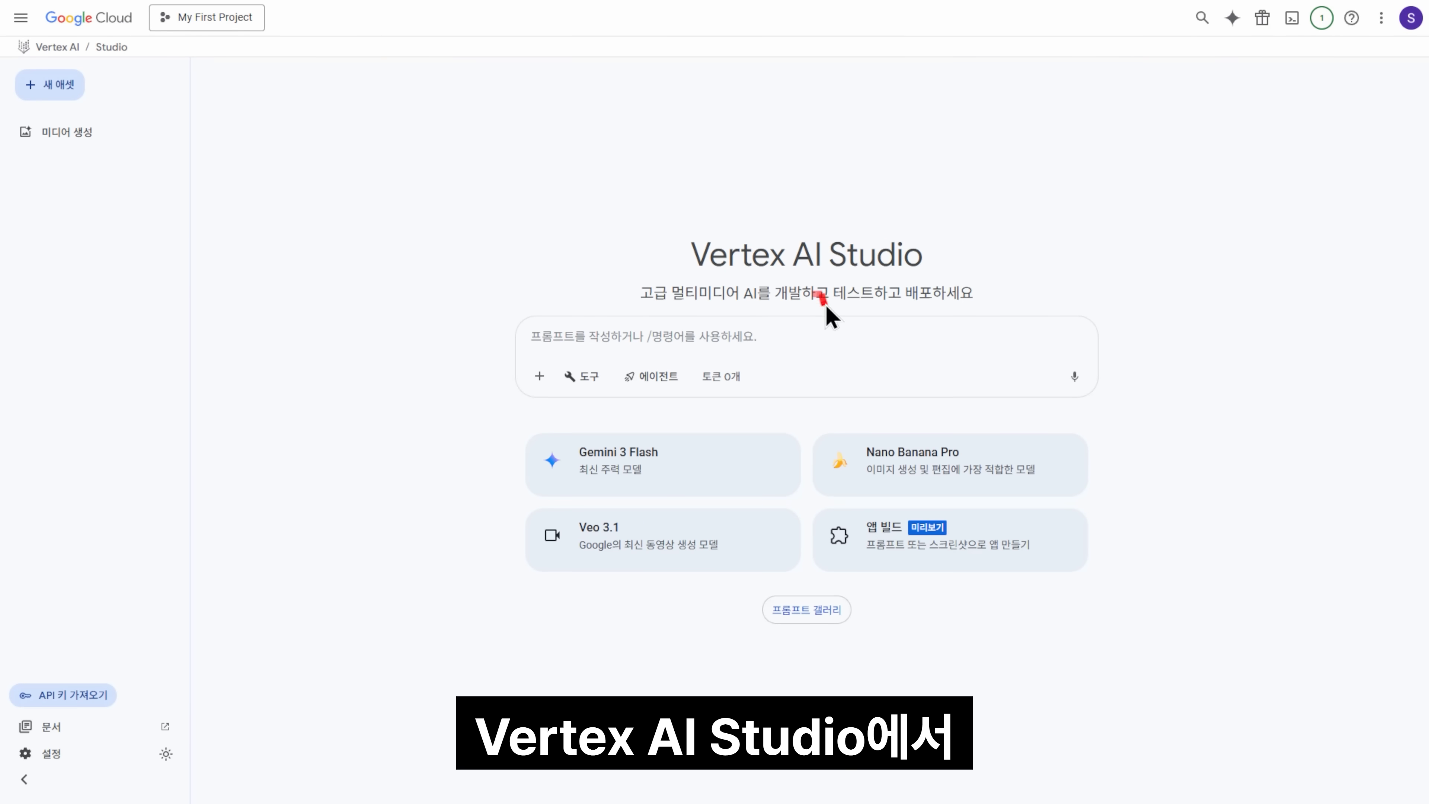
mouse_move(829, 310)
left_mouse_down()
mouse_move(781, 342)
mouse_move(618, 557)
left_mouse_up()
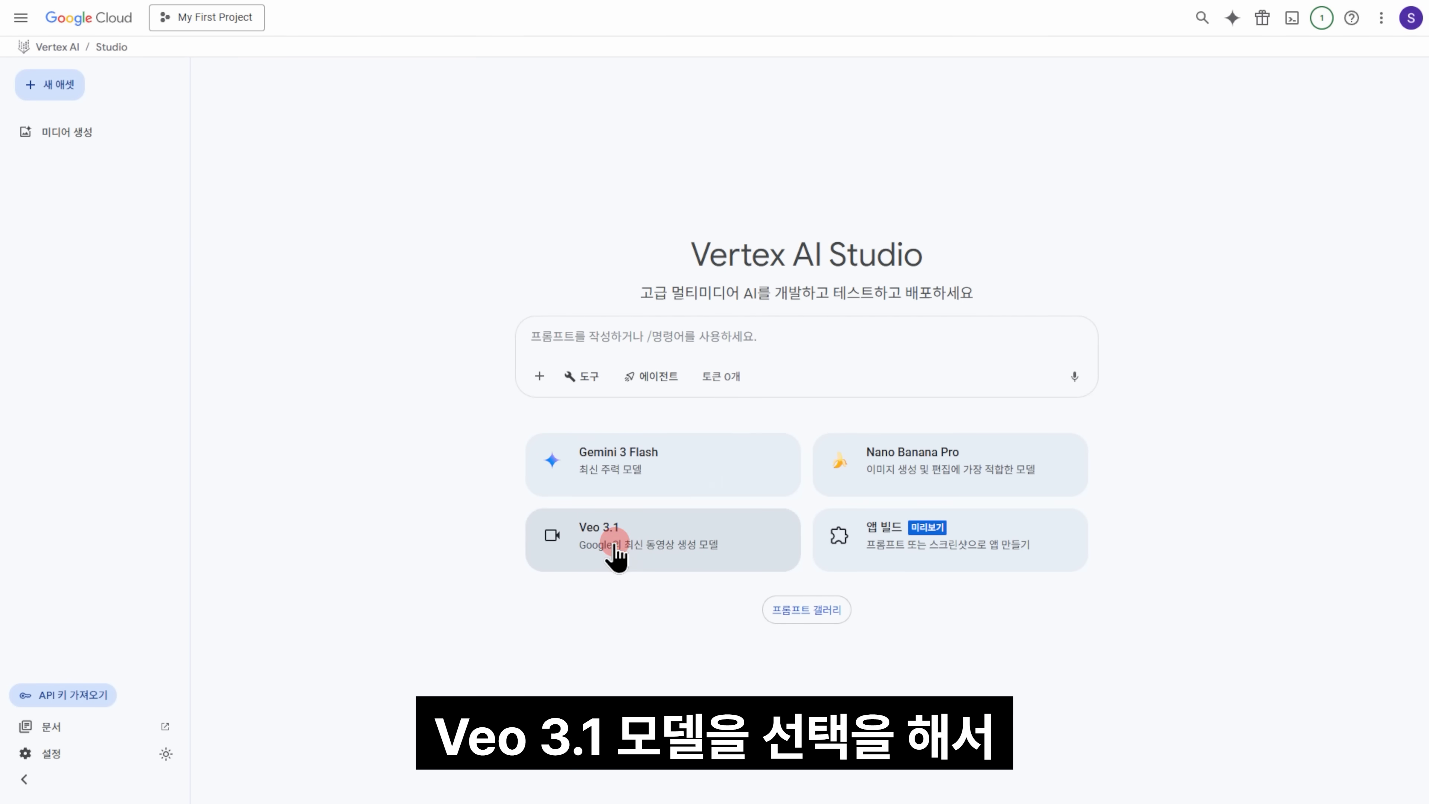
left_click(615, 545)
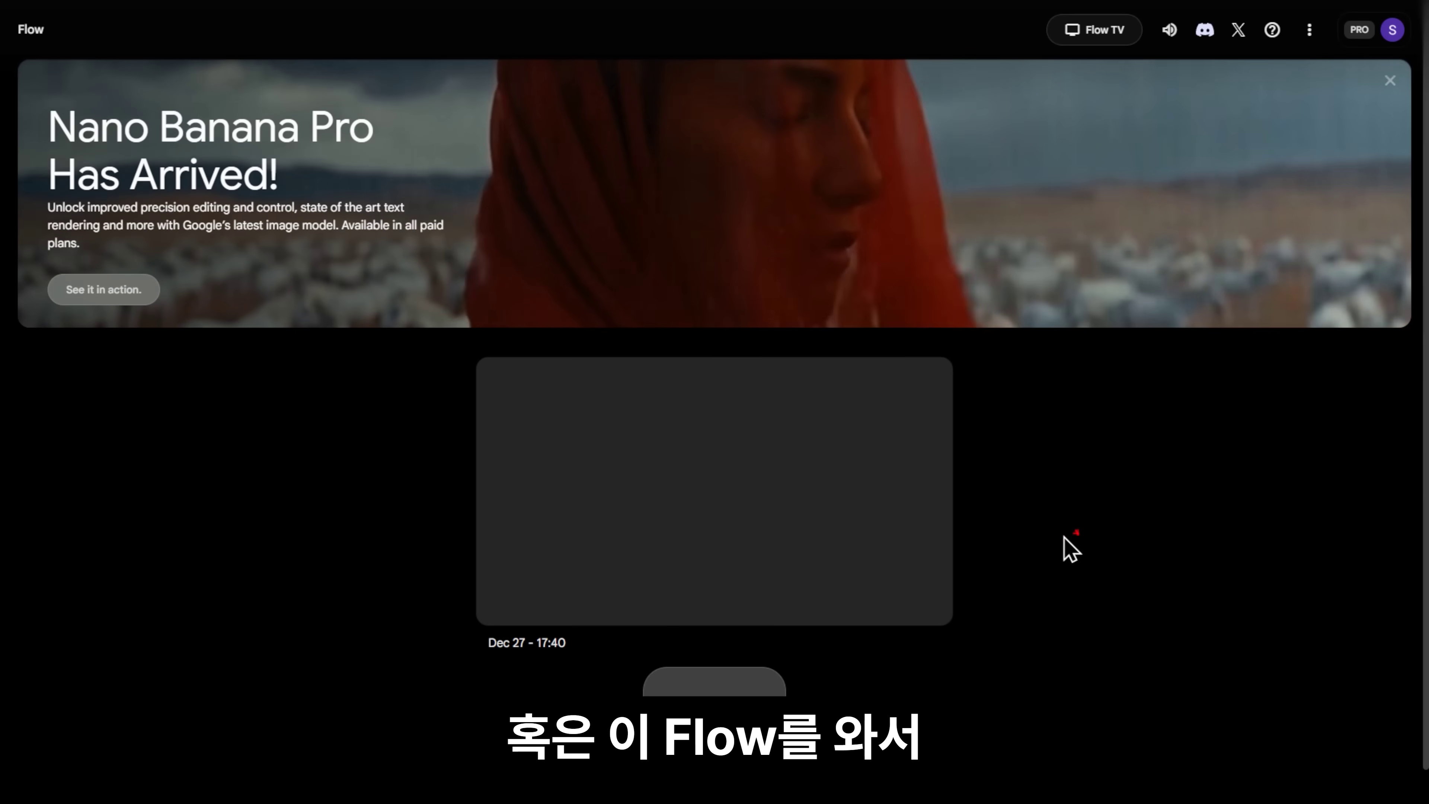
scroll(1070, 549, "down", 1)
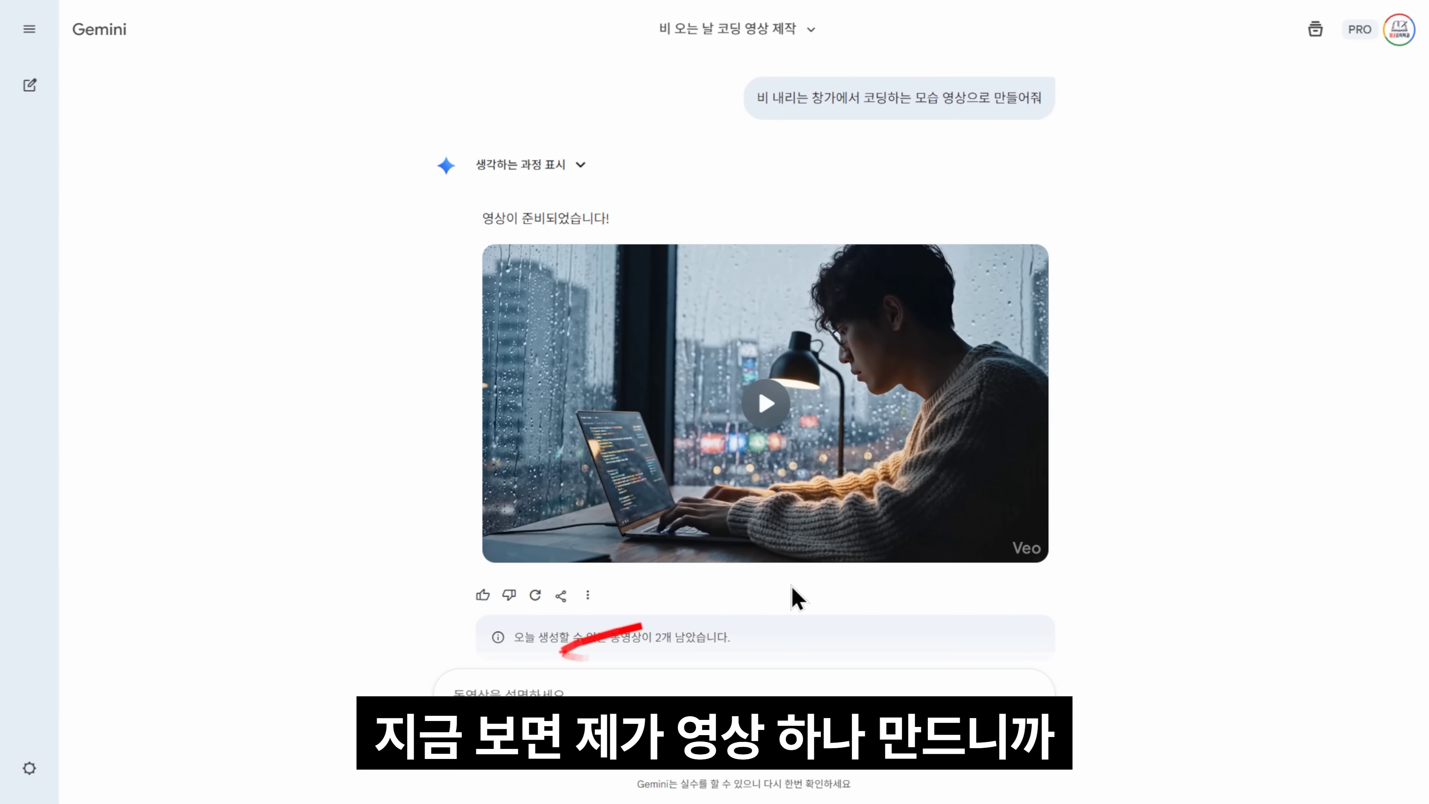
- Back in the Gemini video chat, read the notice below the video about today's remaining video generations
scroll(512, 624, "down", 1)
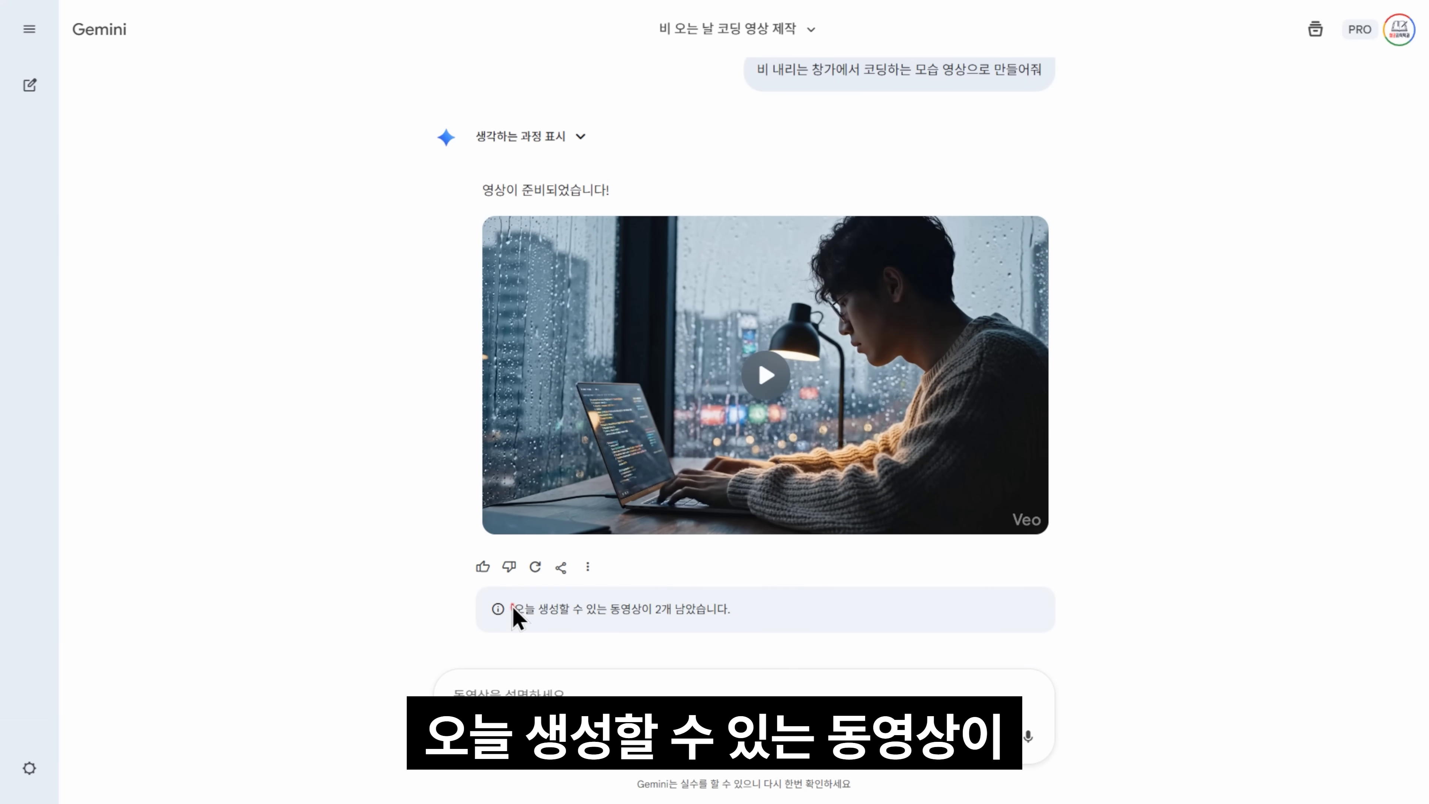
left_click_drag(513, 607, 756, 609)
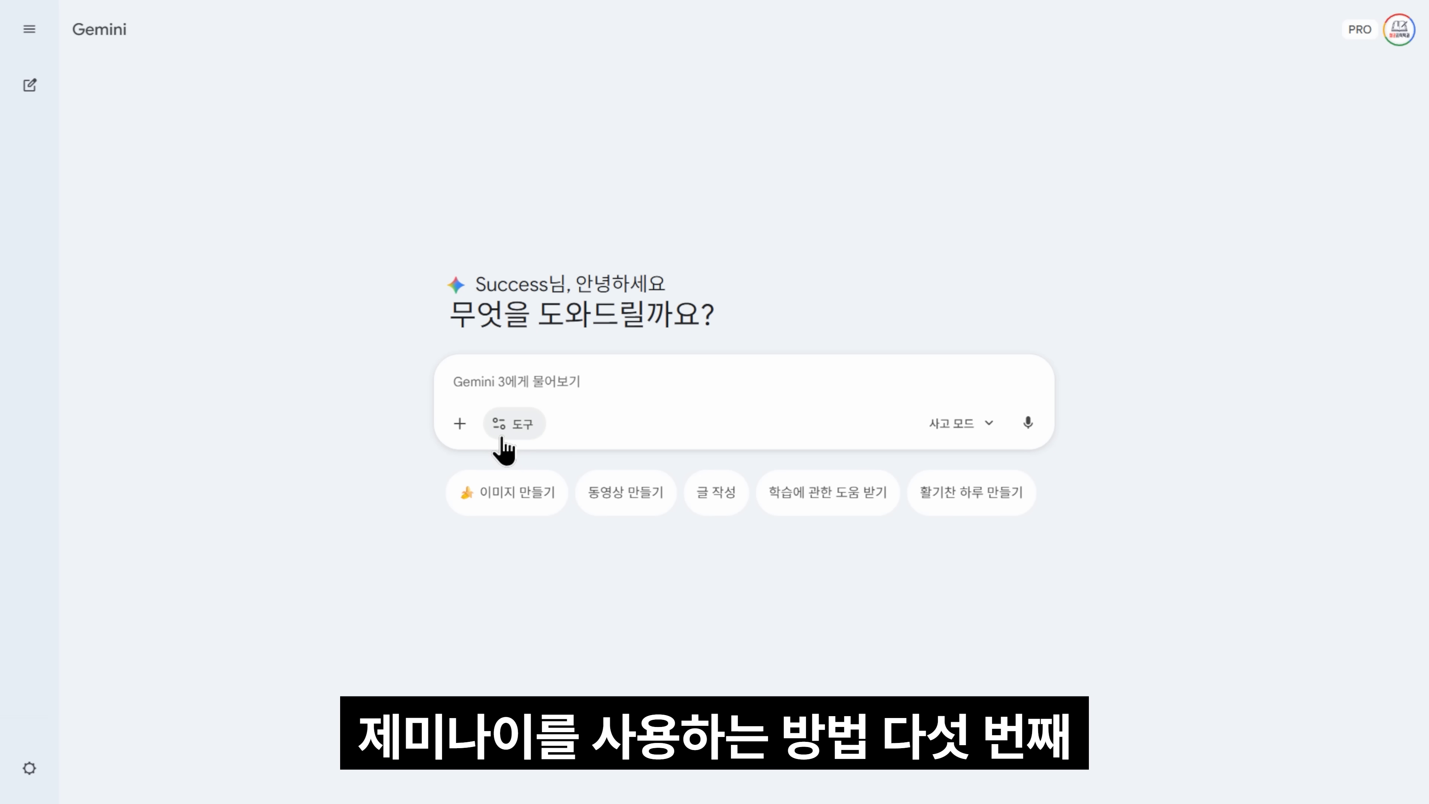
- Submit the Deep Research prompt "2026년 AI 에이전트 시장의 전망과 개인이 뭘 준비해야 할까를 조사해줘" with only Google Search as source
left_click(502, 439)
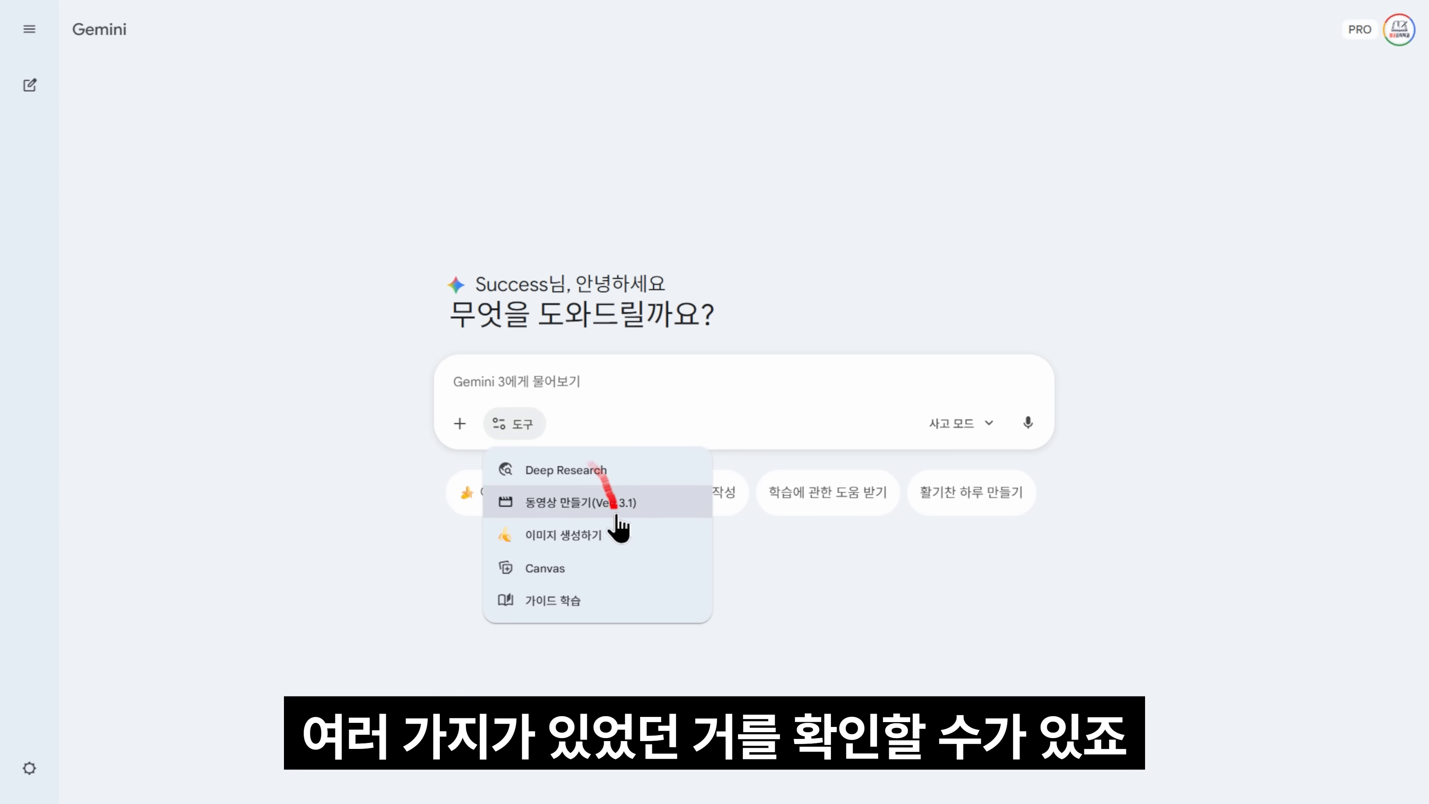
left_click(603, 481)
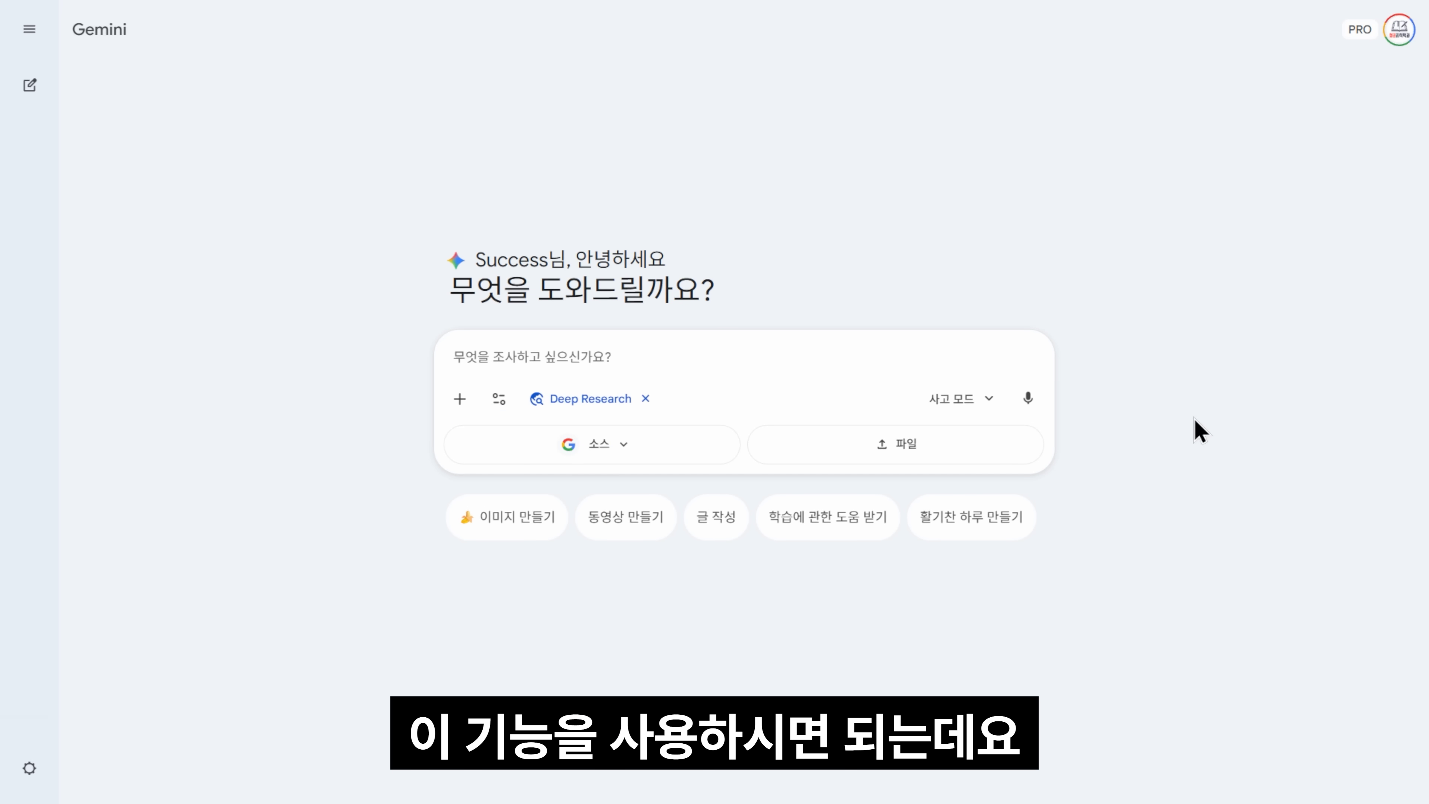
type("2026년 AI 에이전트 시장의 전망과 개인이 뭘 준비해야 할까를 조사해줘")
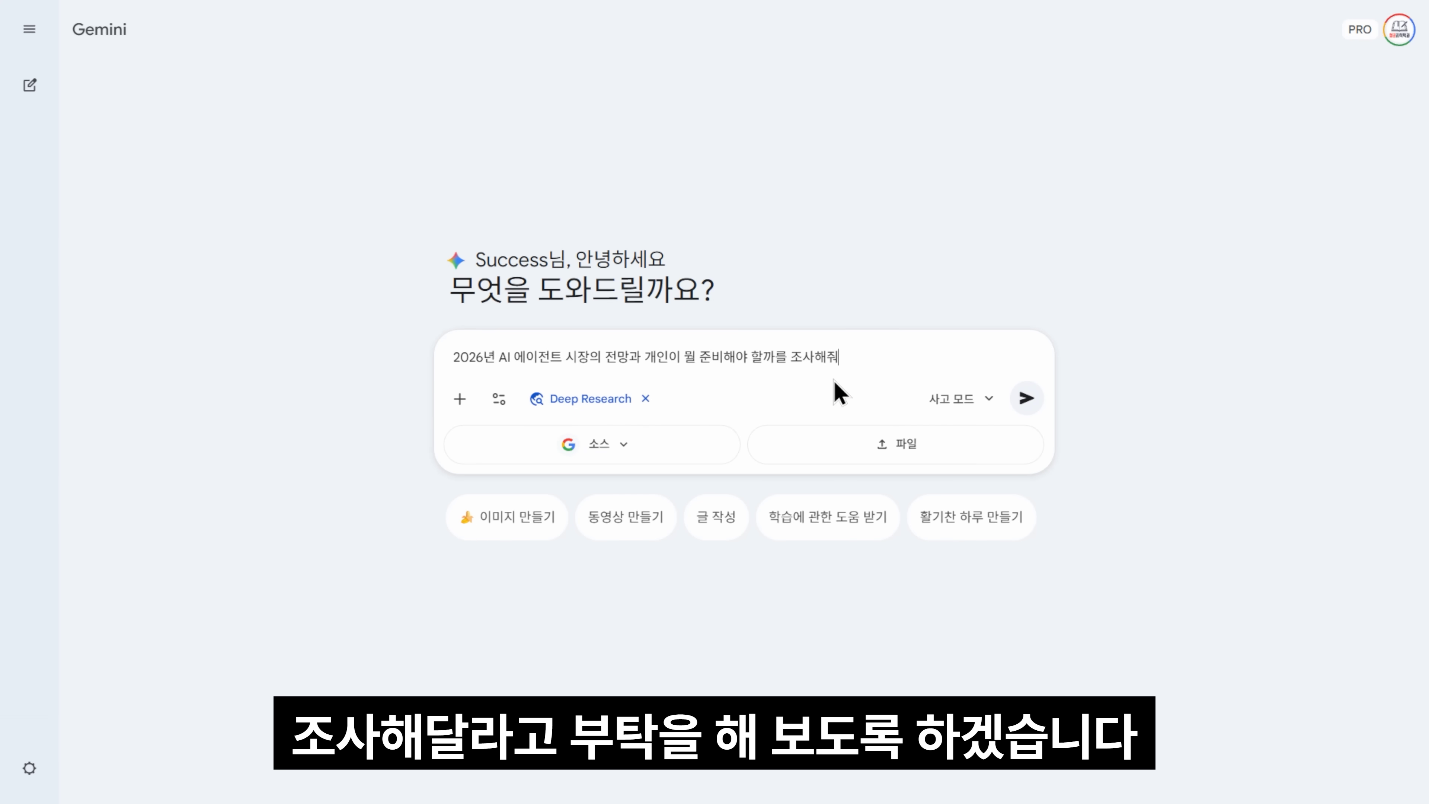
left_click(626, 459)
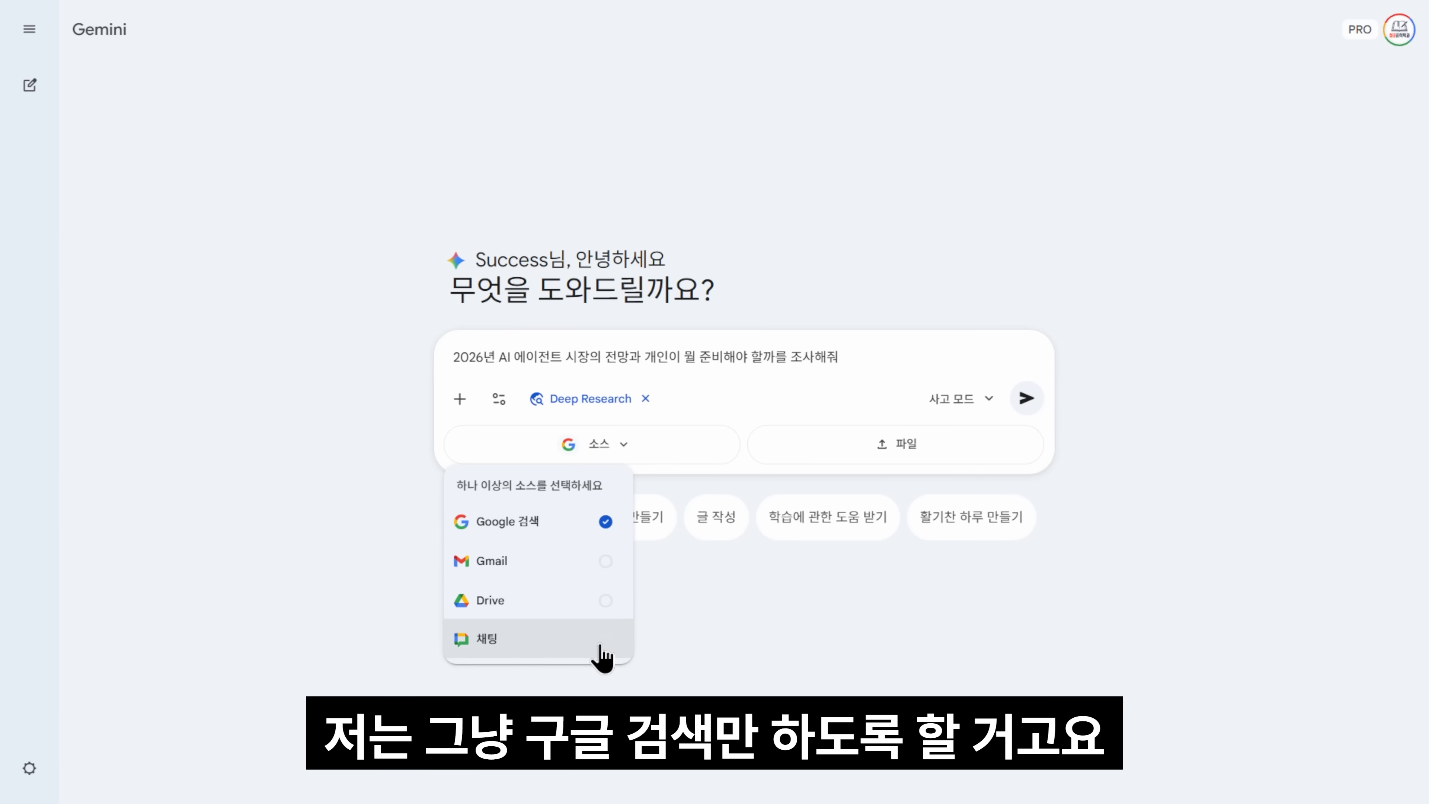
left_click(1025, 397)
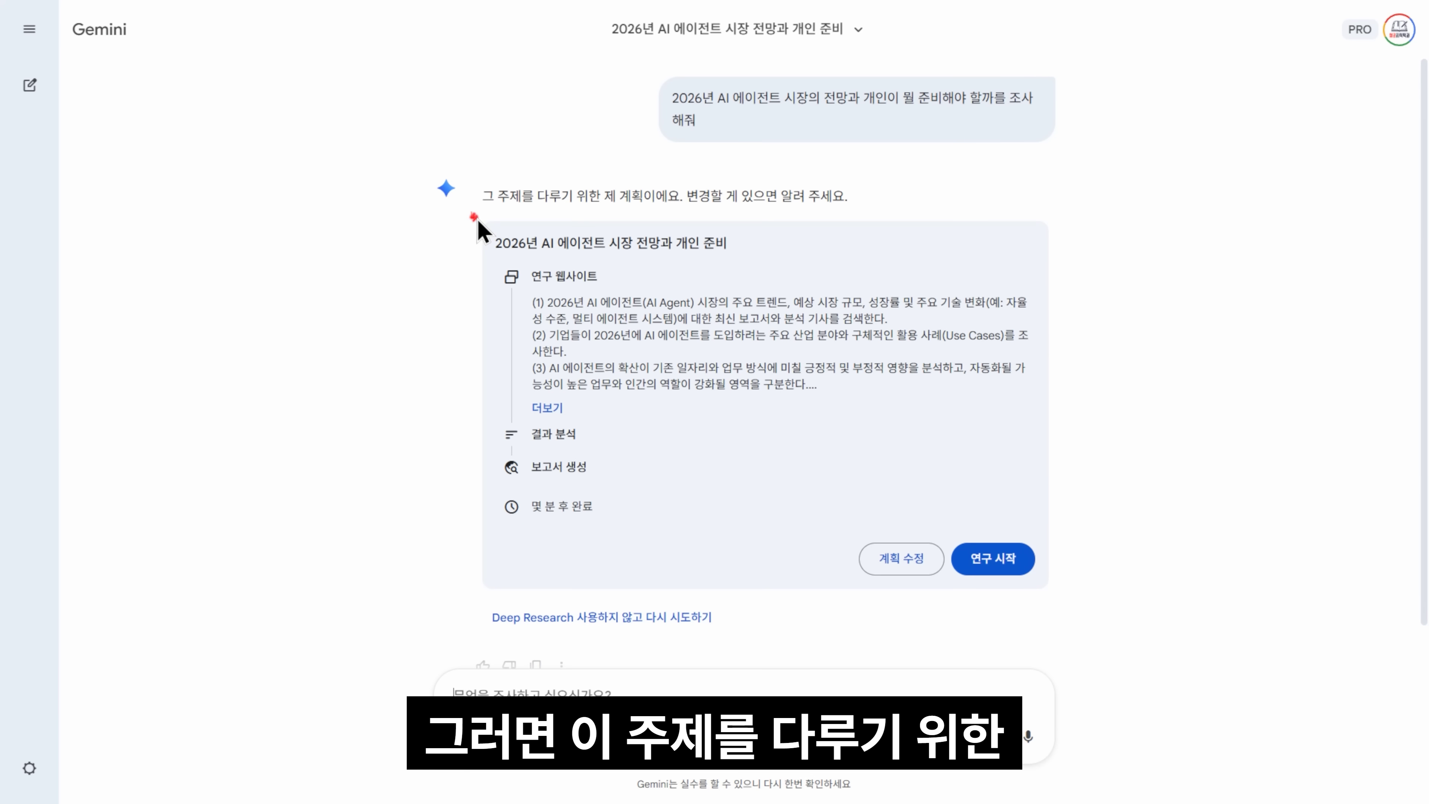
- Expand the full research plan, review its items and start the research without editing the plan
left_click(690, 410)
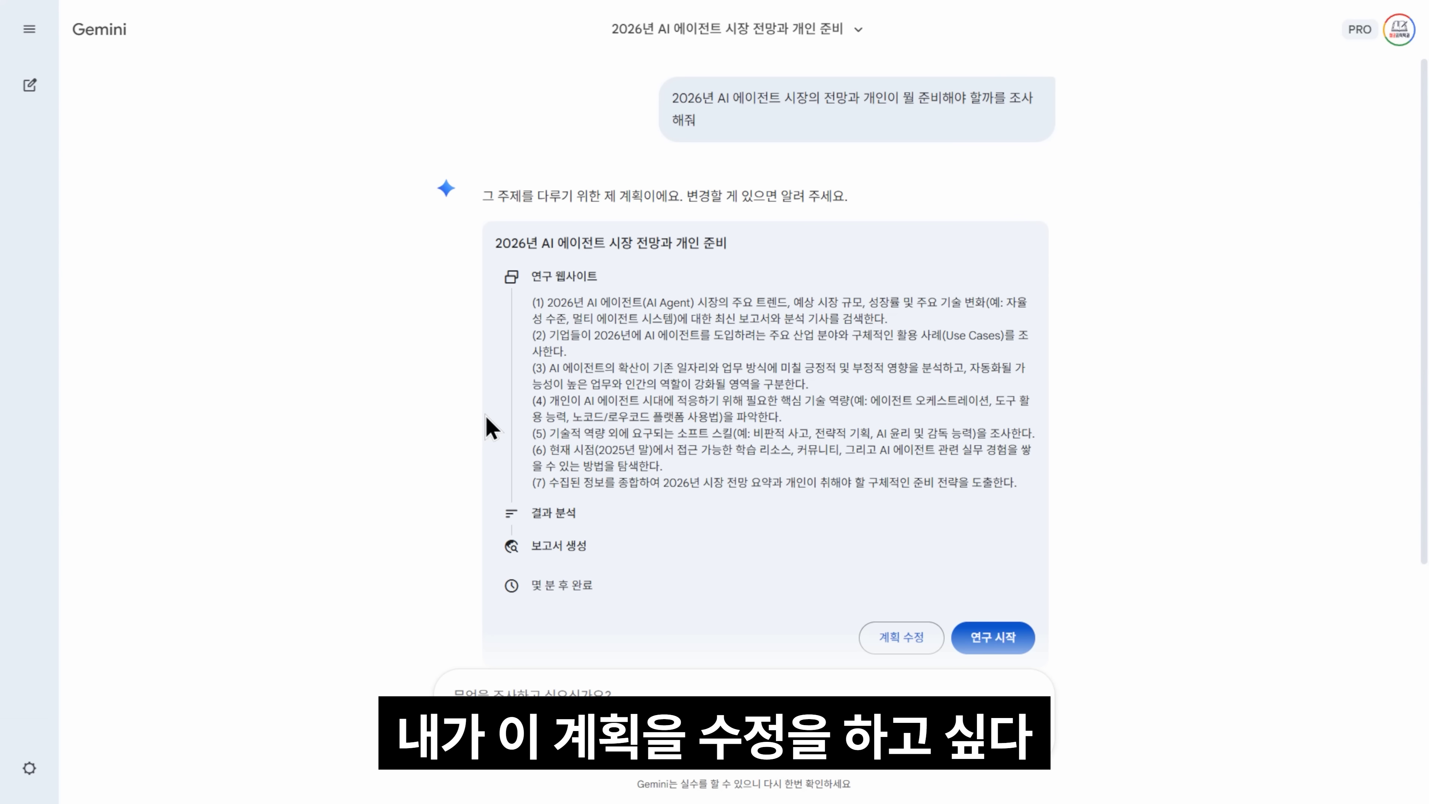
scroll(488, 431, "down", 2)
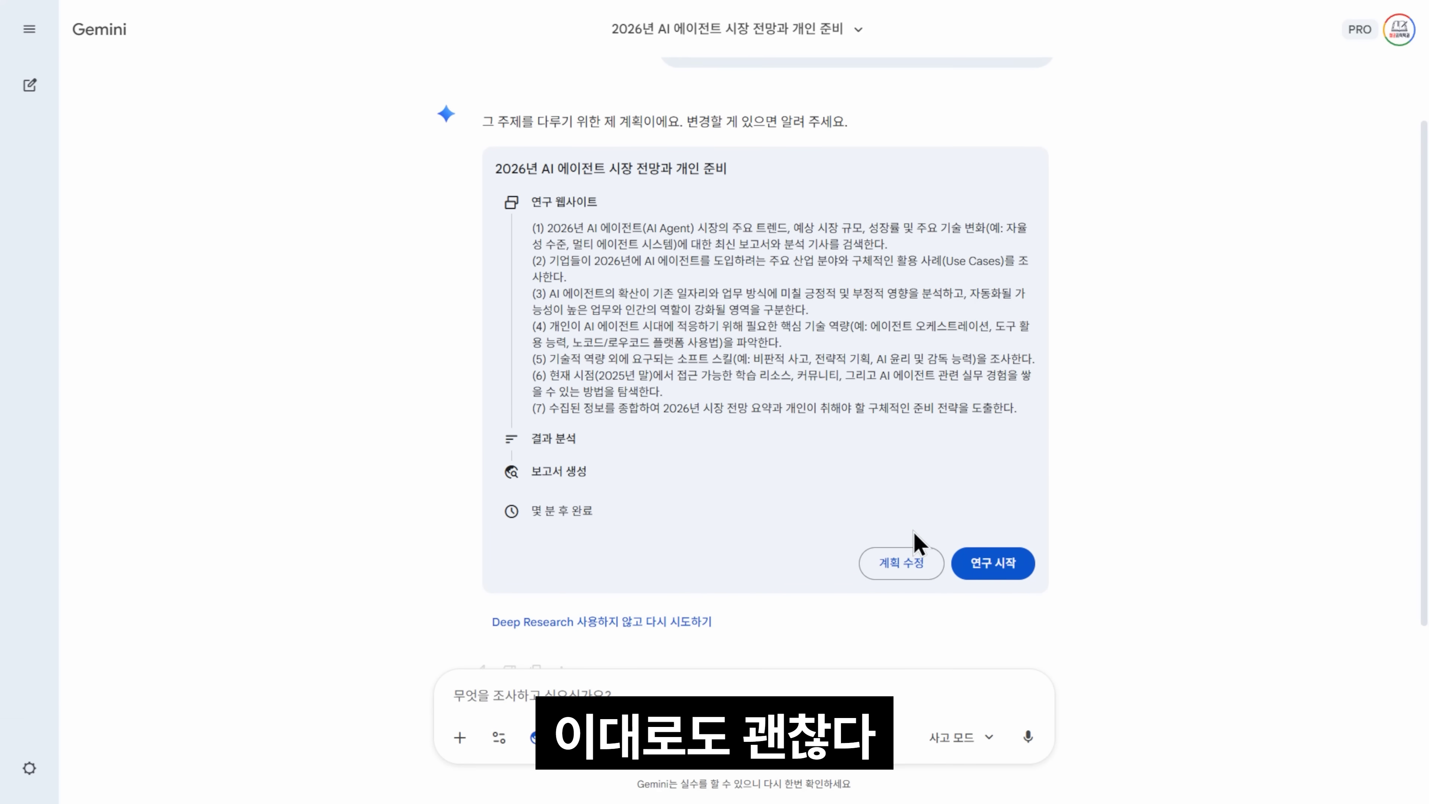
left_click(1015, 572)
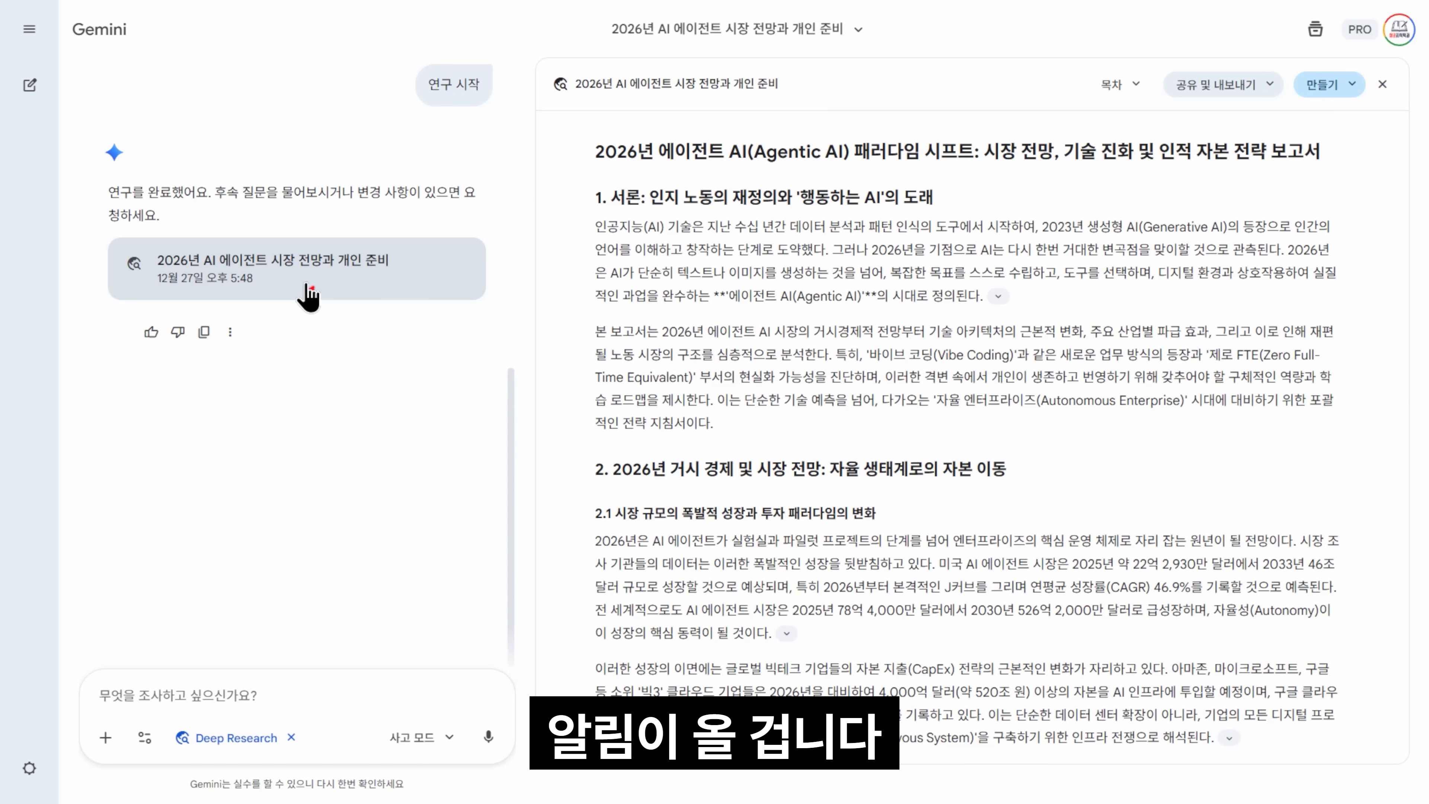
- Read the completion message and the opening sections of the research report, expanding the source citations of individual paragraphs
left_click_drag(108, 192, 260, 217)
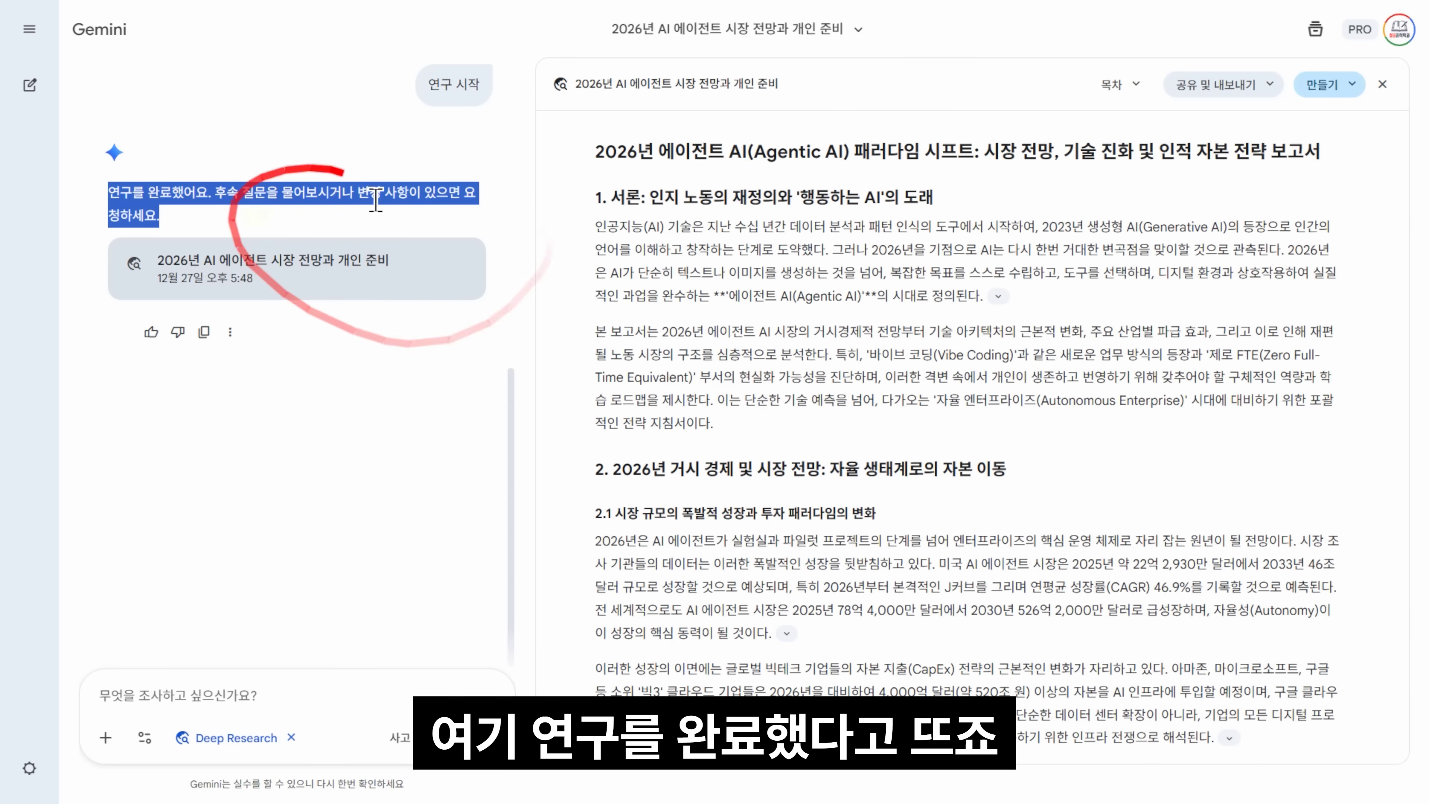
left_click(394, 223)
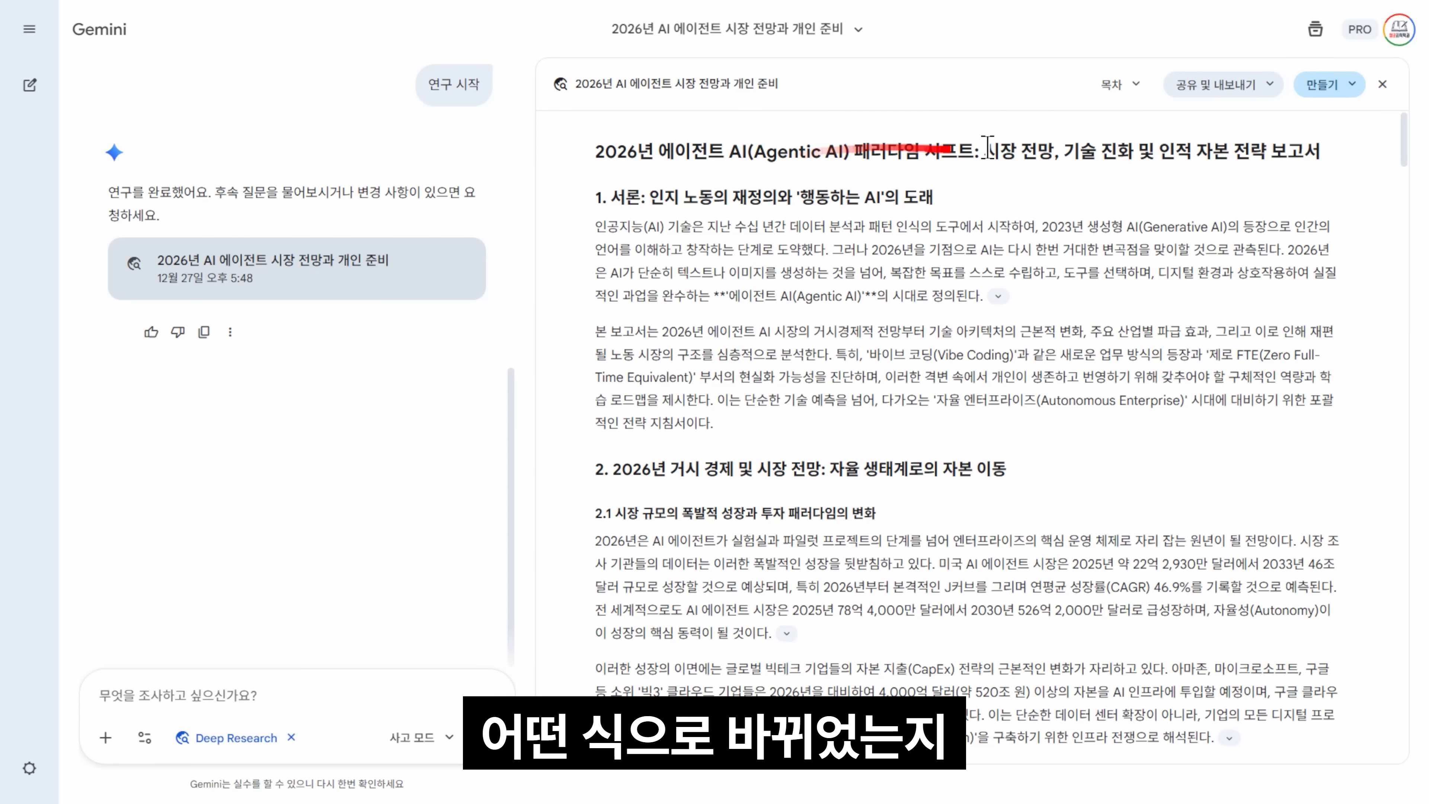
scroll(1353, 179, "down", 1)
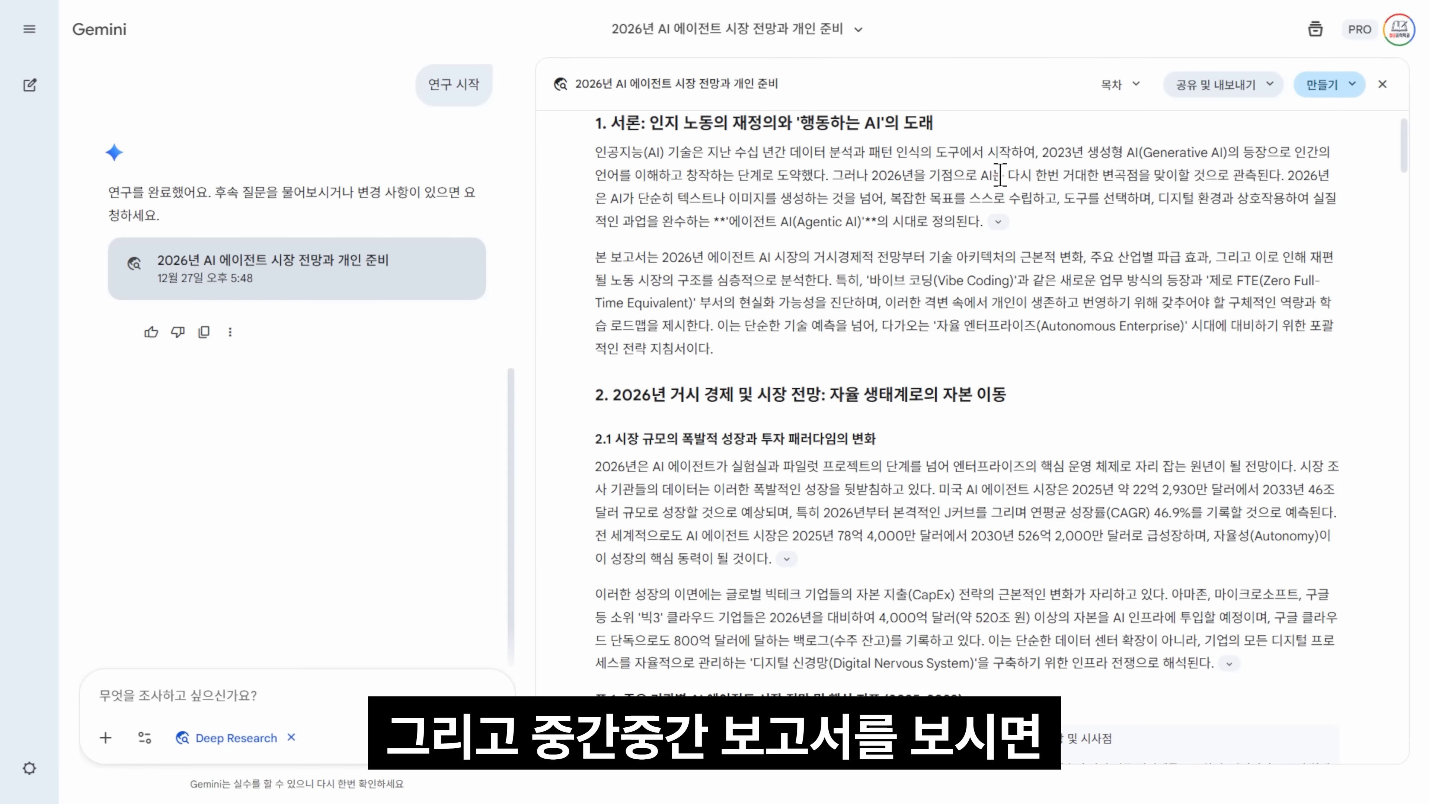
left_click(998, 222)
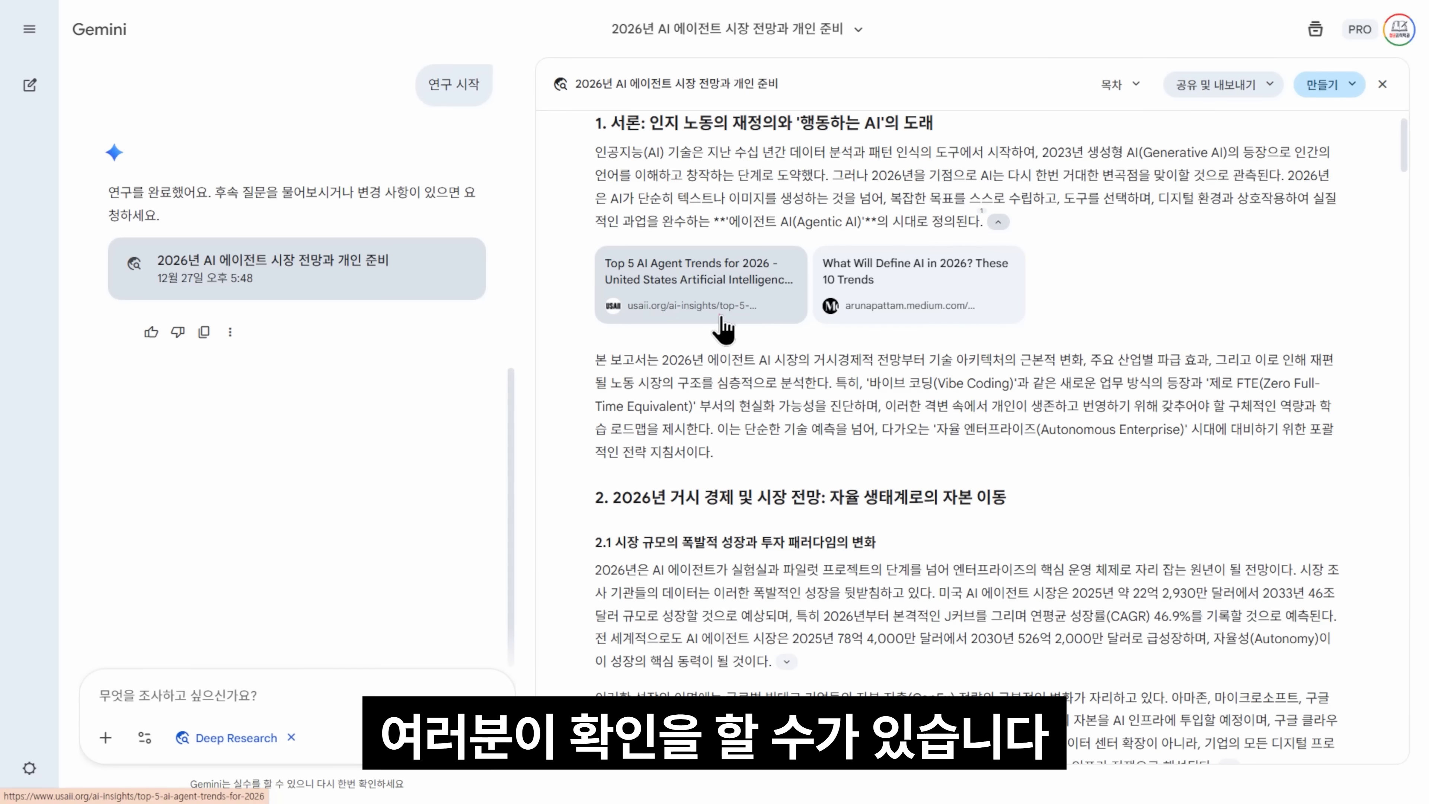
scroll(724, 329, "down", 9)
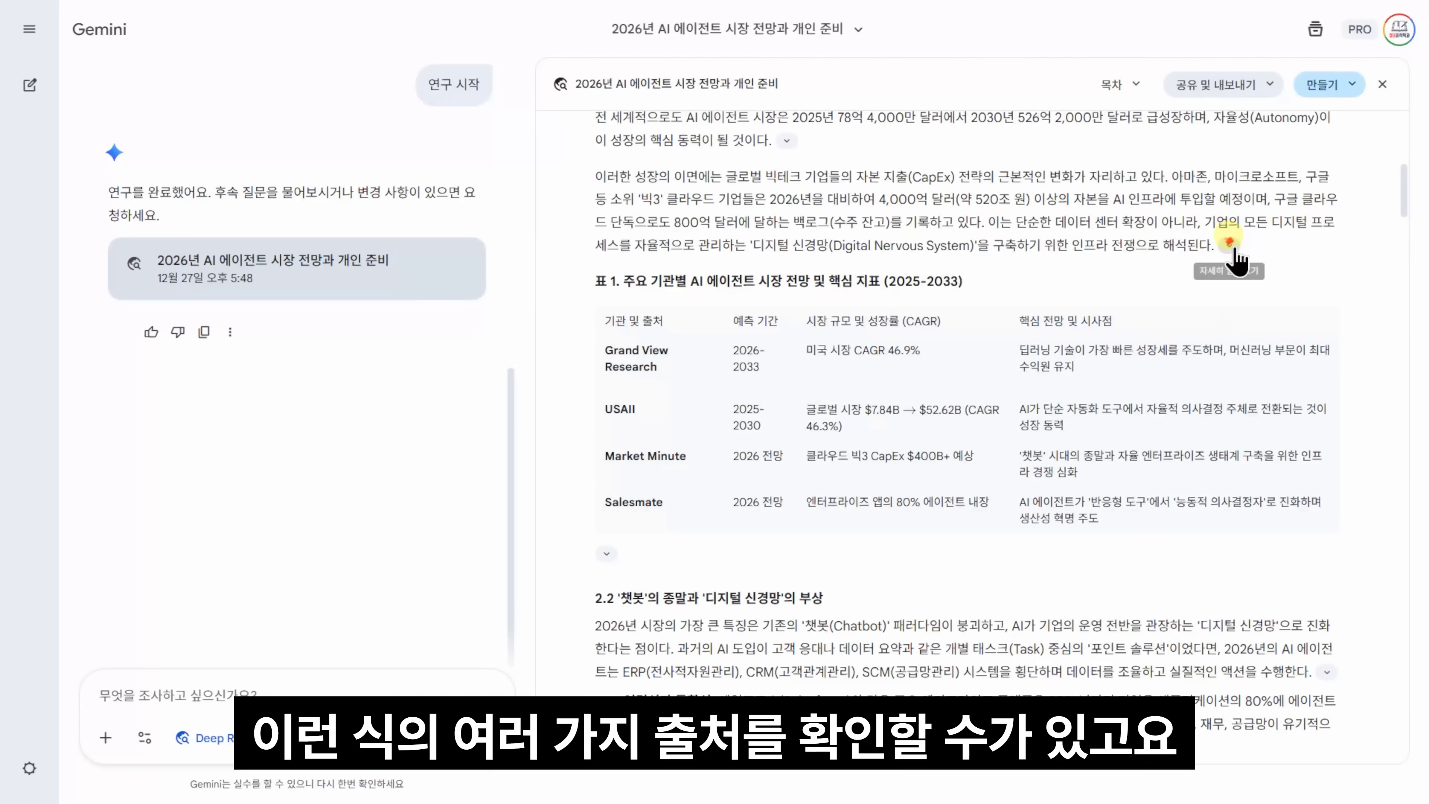
left_click(1231, 245)
scroll(909, 331, "down", 6)
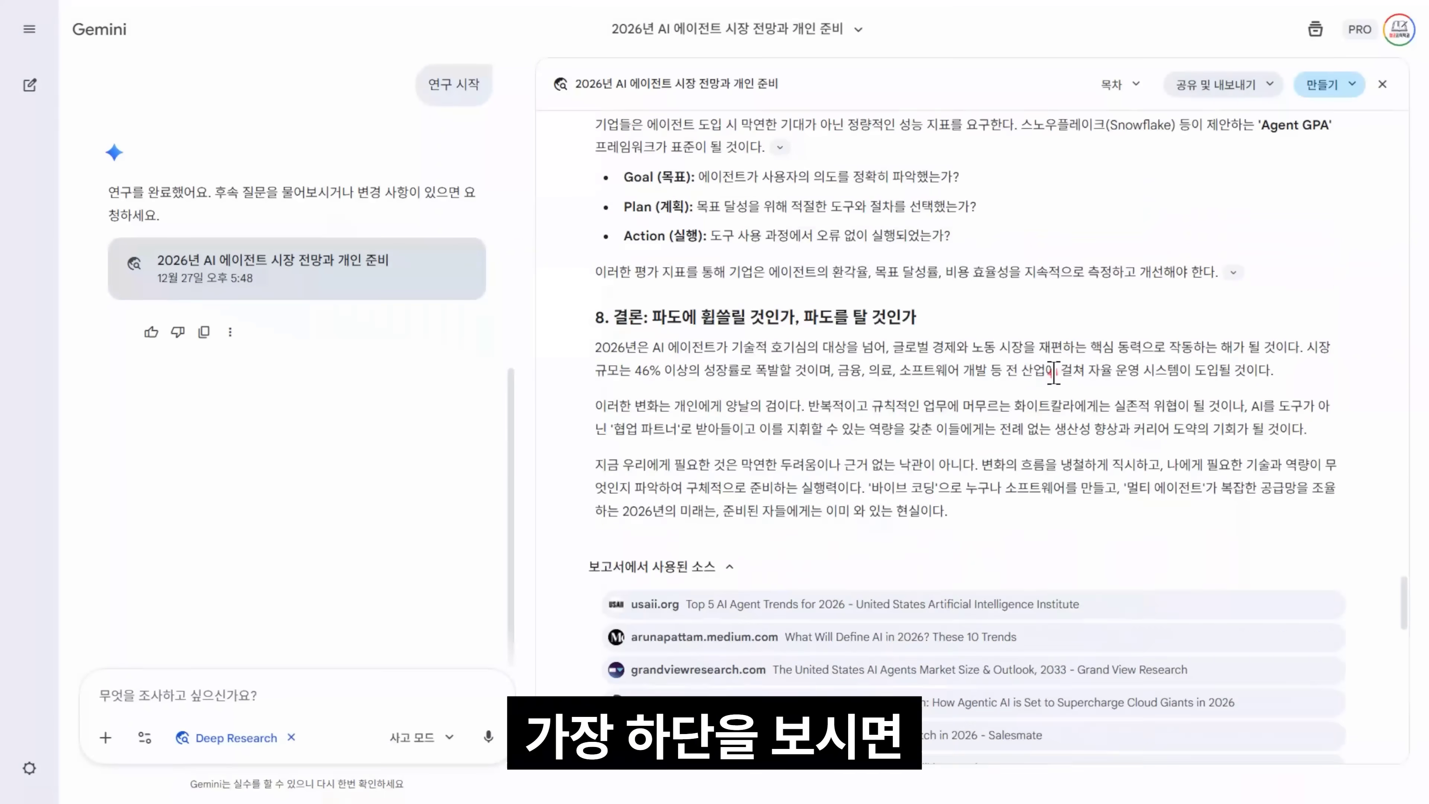
- Examine the report's conclusion and the list of sources used at its end, then go back up through the report
scroll(1069, 383, "up", 5)
scroll(1094, 399, "down", 10)
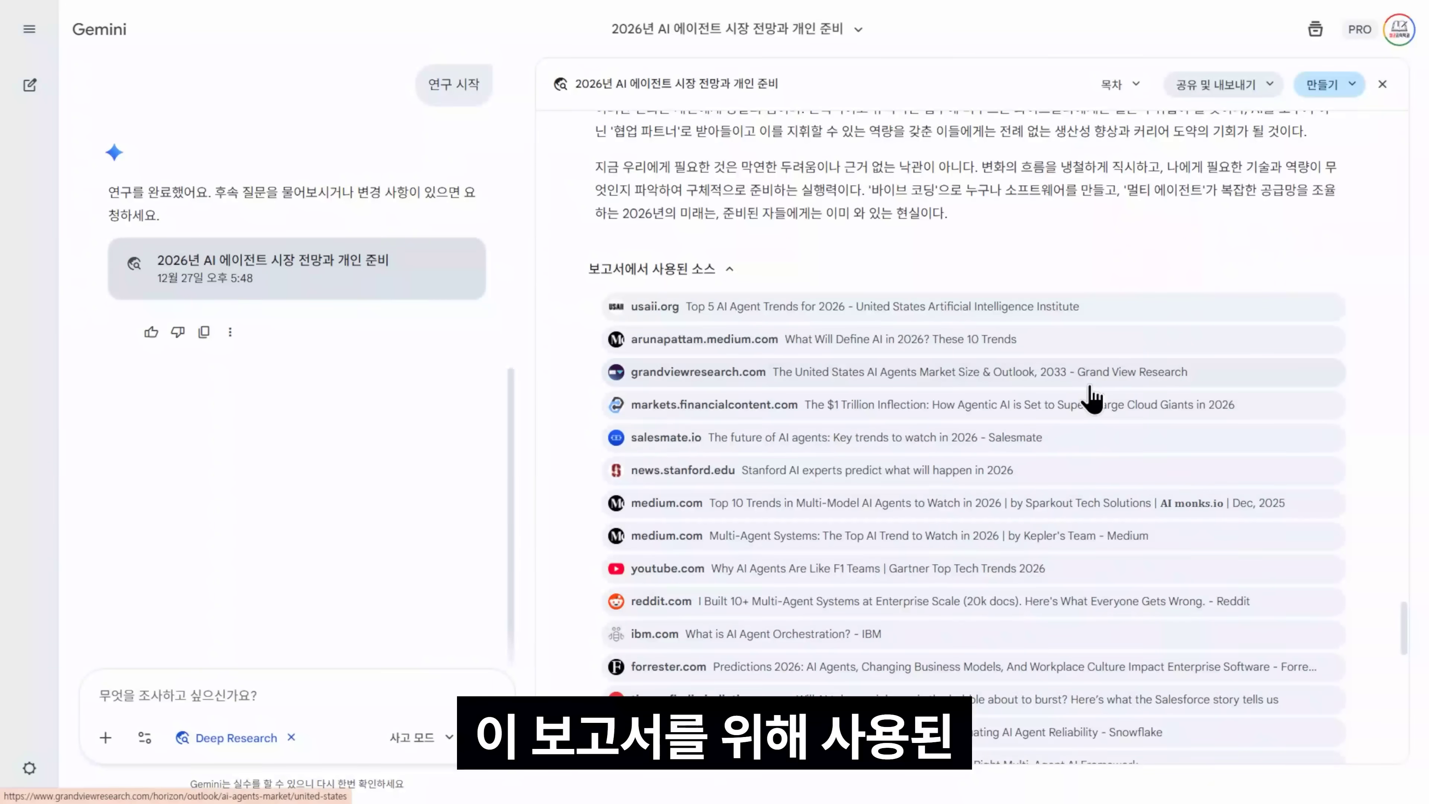
scroll(1113, 395, "down", 1)
scroll(842, 258, "down", 20)
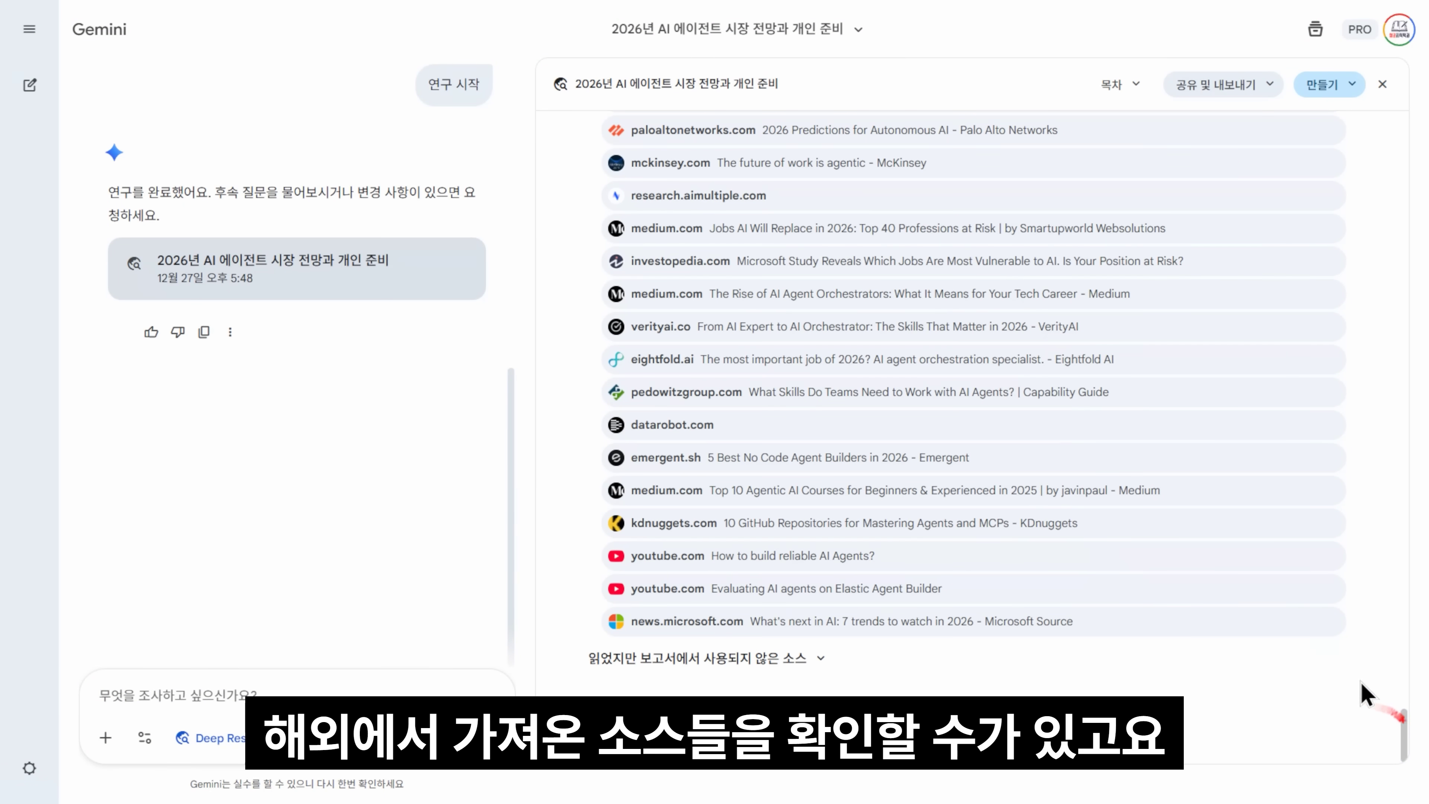
scroll(805, 298, "up", 3)
left_click_drag(1402, 718, 1332, 130)
scroll(1279, 375, "up", 2)
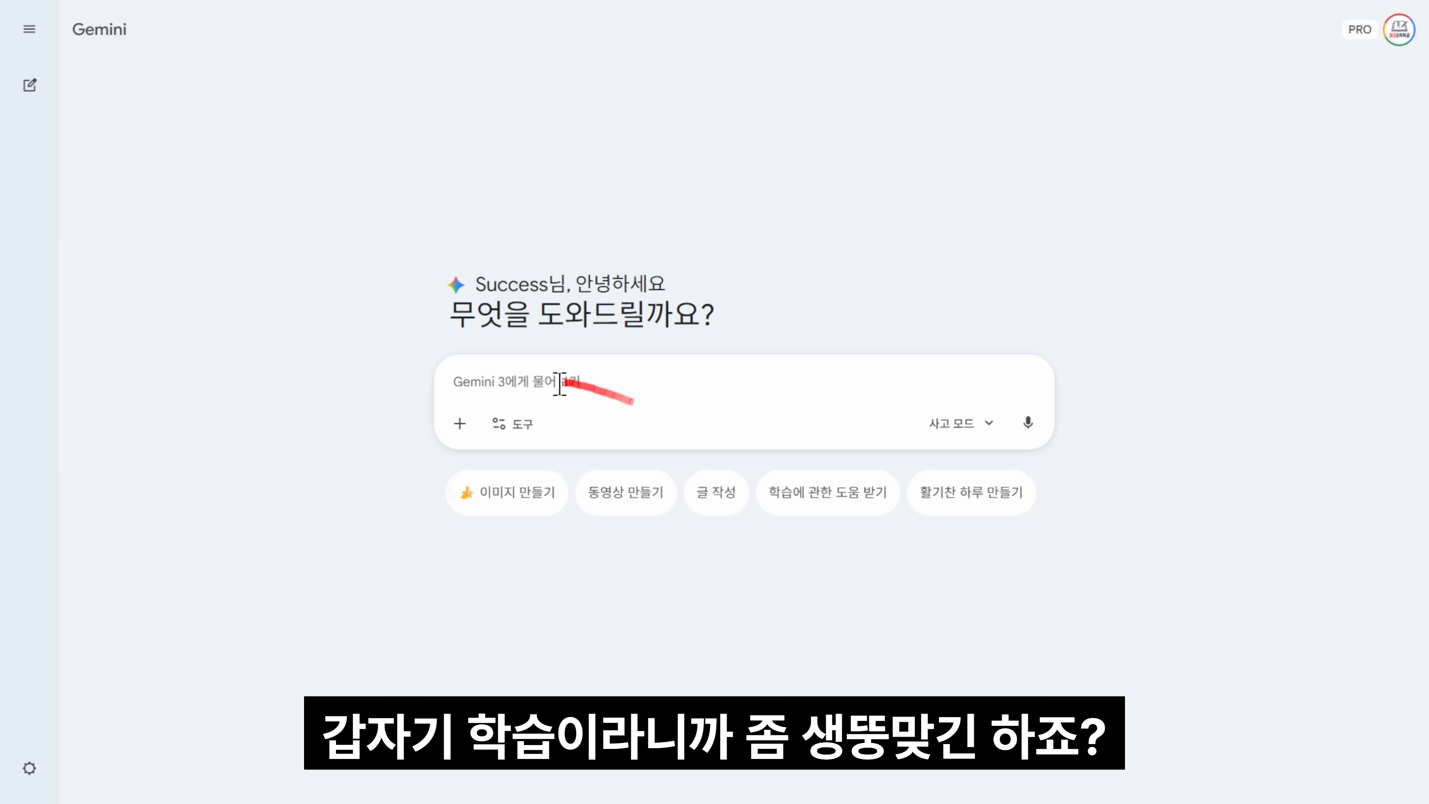
- Start a Guided Learning chat with the prompt "영어 문법을 공부하고 싶은데 시작해보자" and answer "1" to choose basic sentence structure
left_click(519, 425)
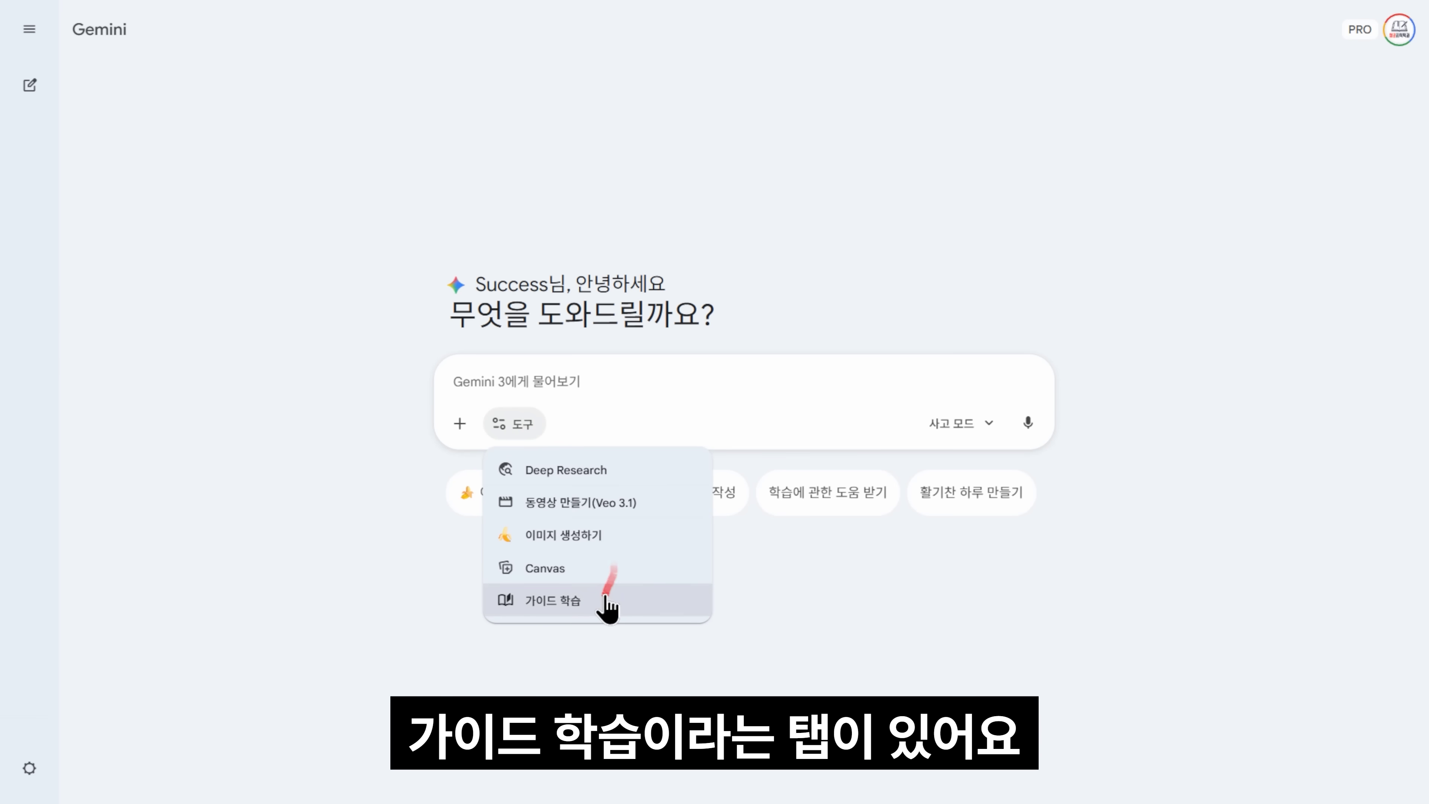
left_click(580, 601)
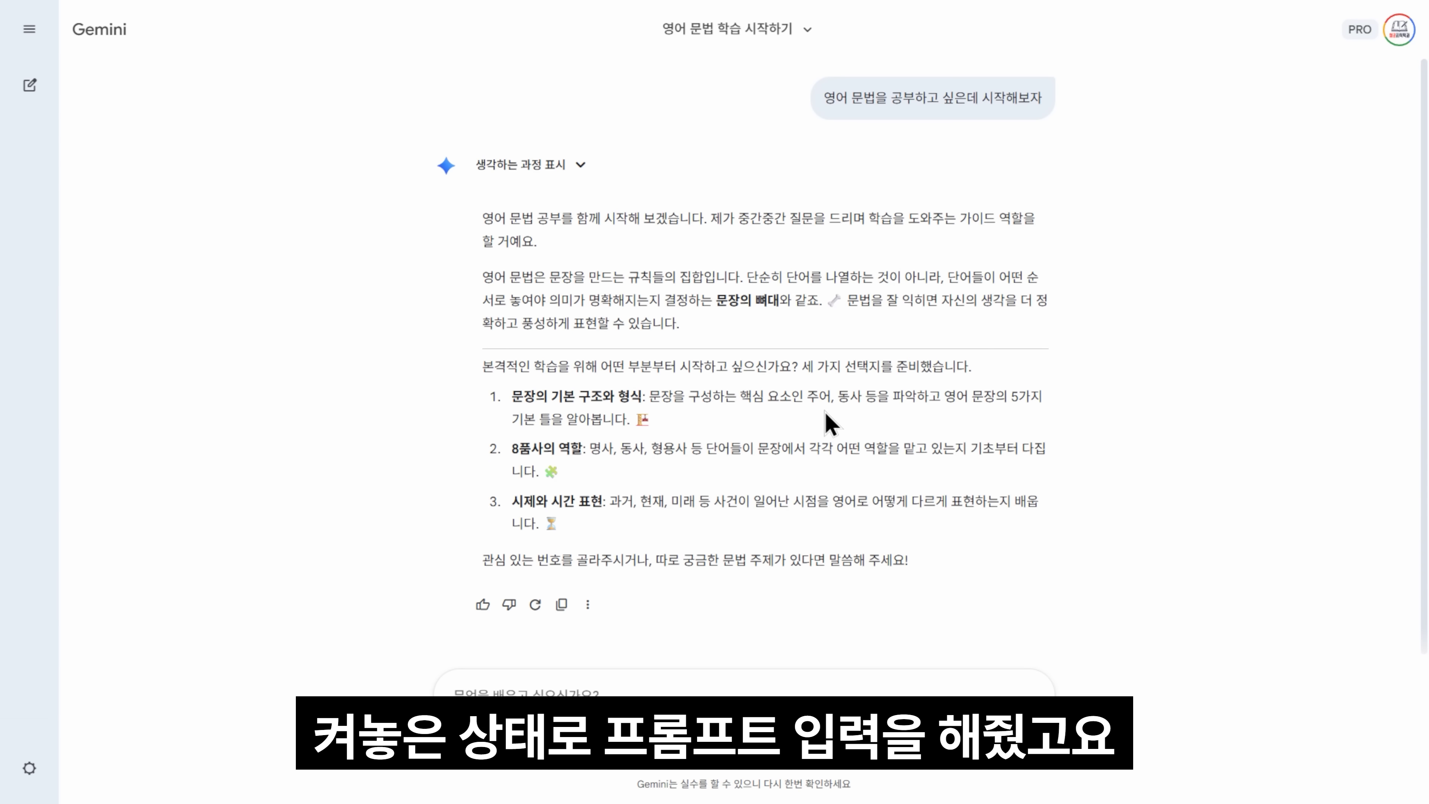
scroll(788, 316, "down", 1)
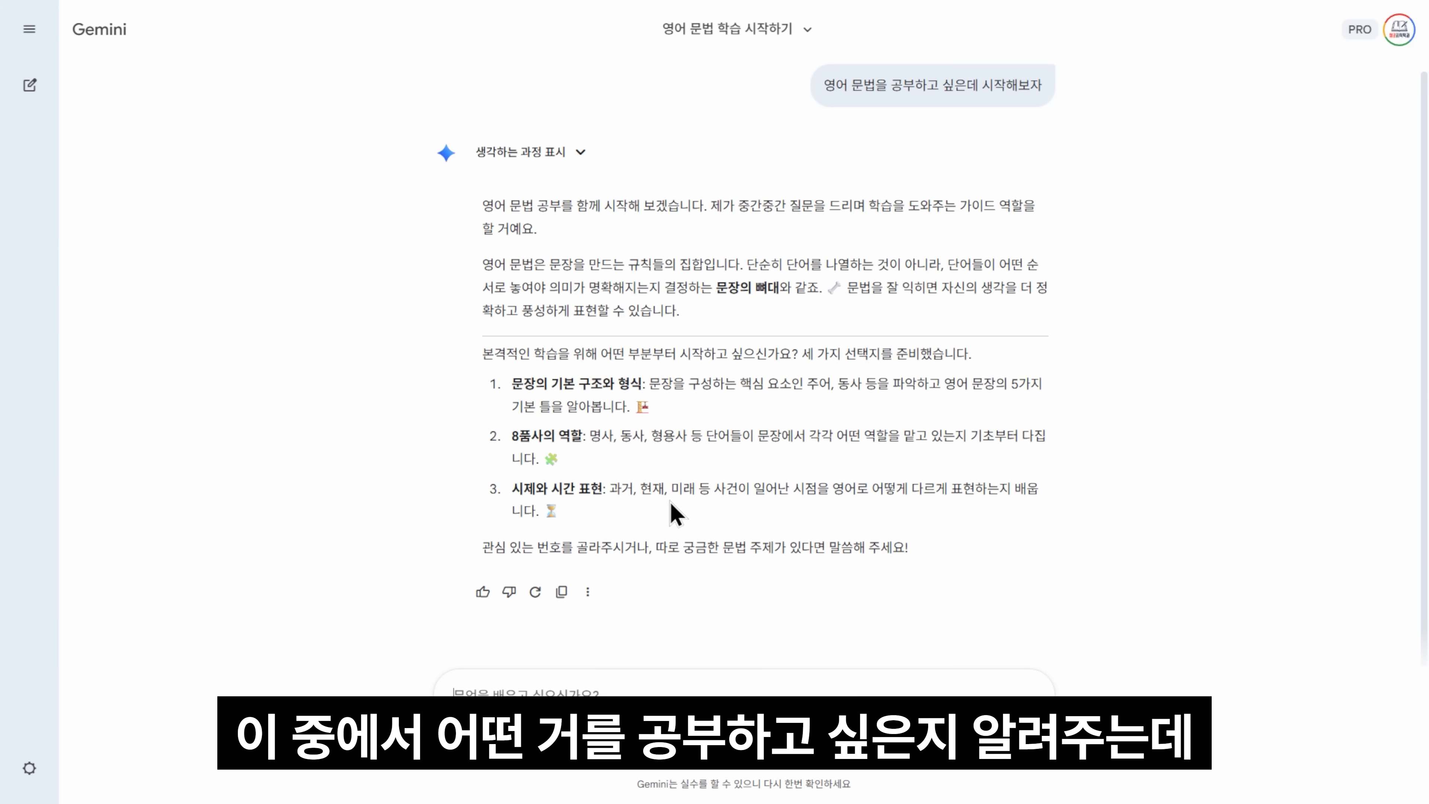
type("1")
key("Return")
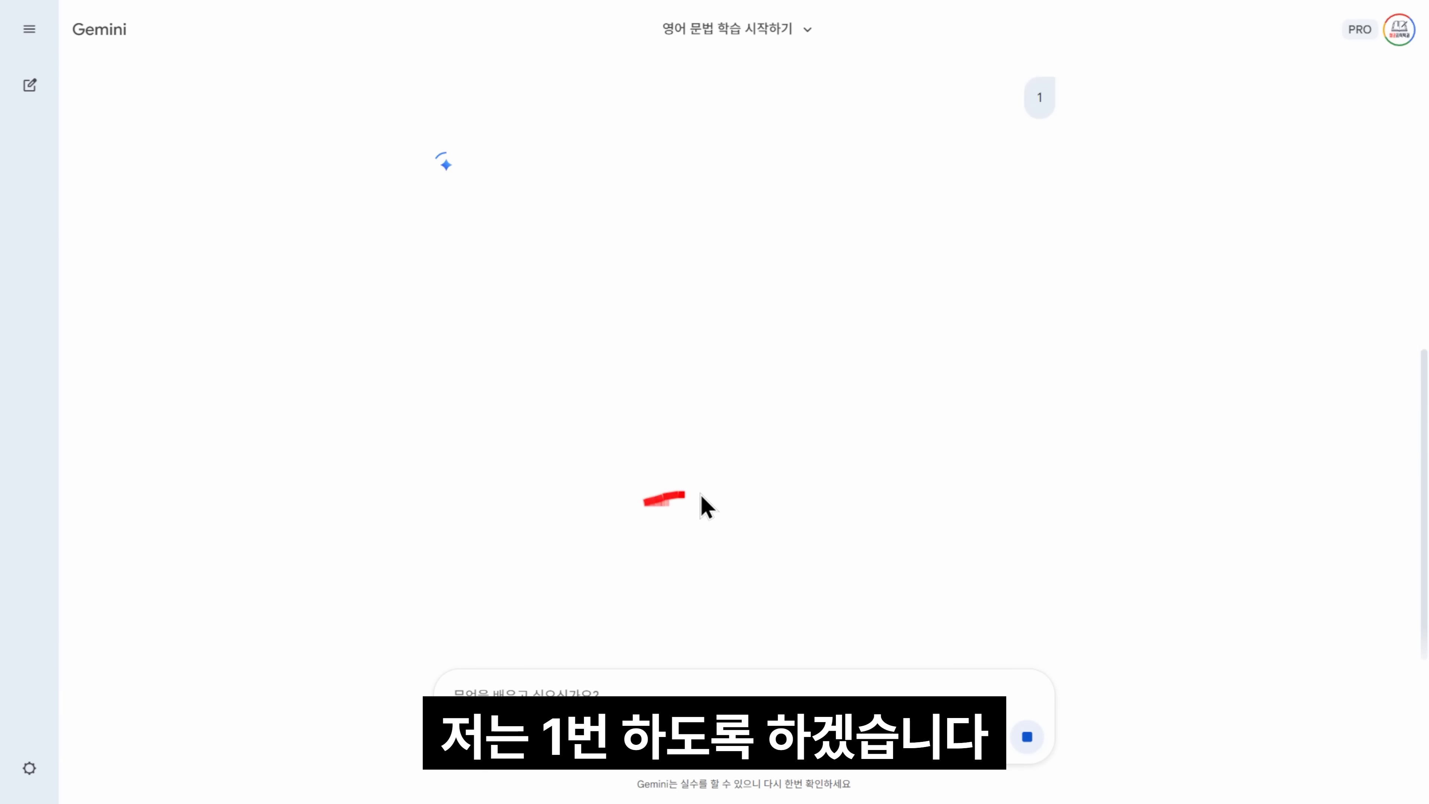
- Check the chosen topic and read the lesson on subject and verb with its practice question about "She sleeps."
scroll(701, 504, "up", 5)
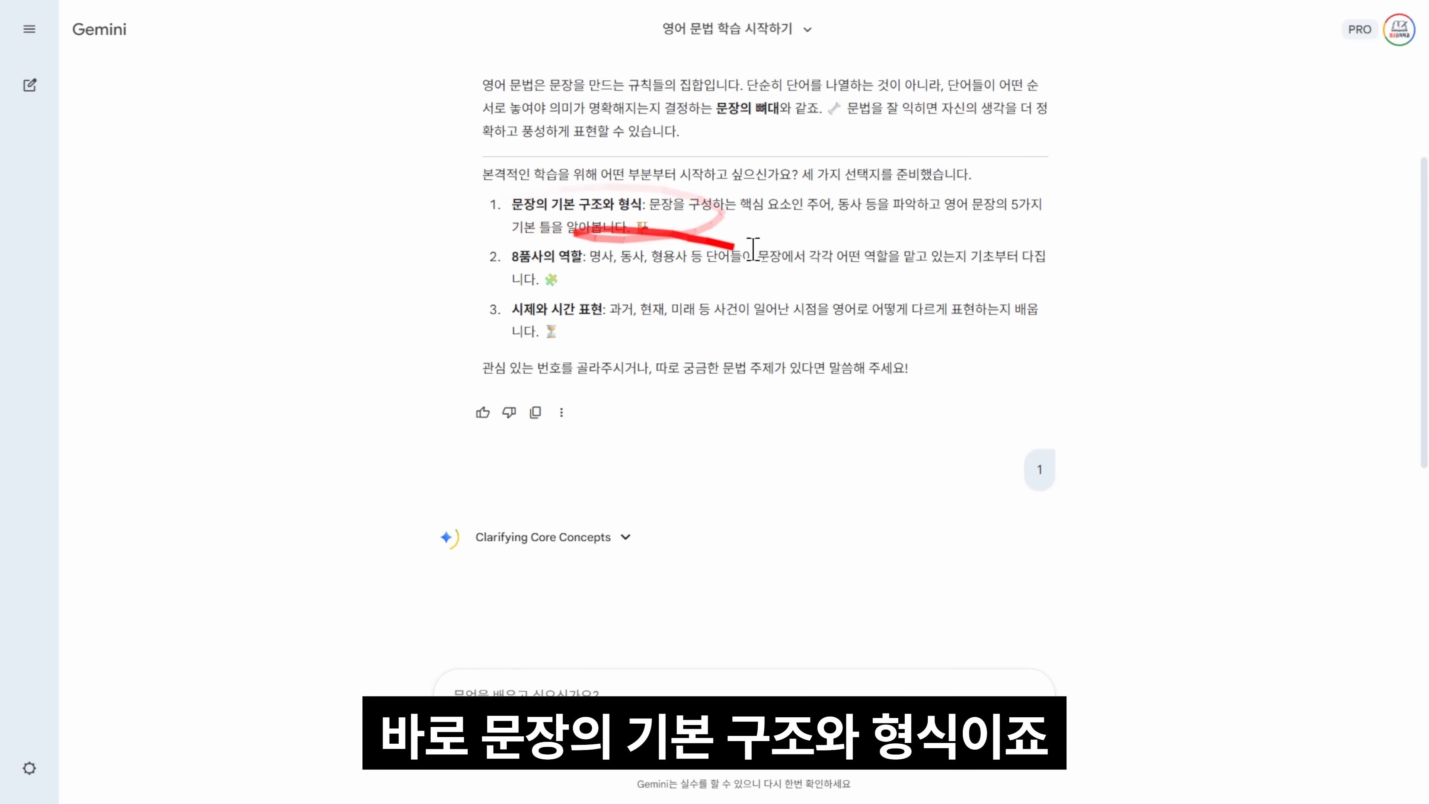
scroll(726, 338, "down", 4)
left_click_drag(484, 217, 829, 429)
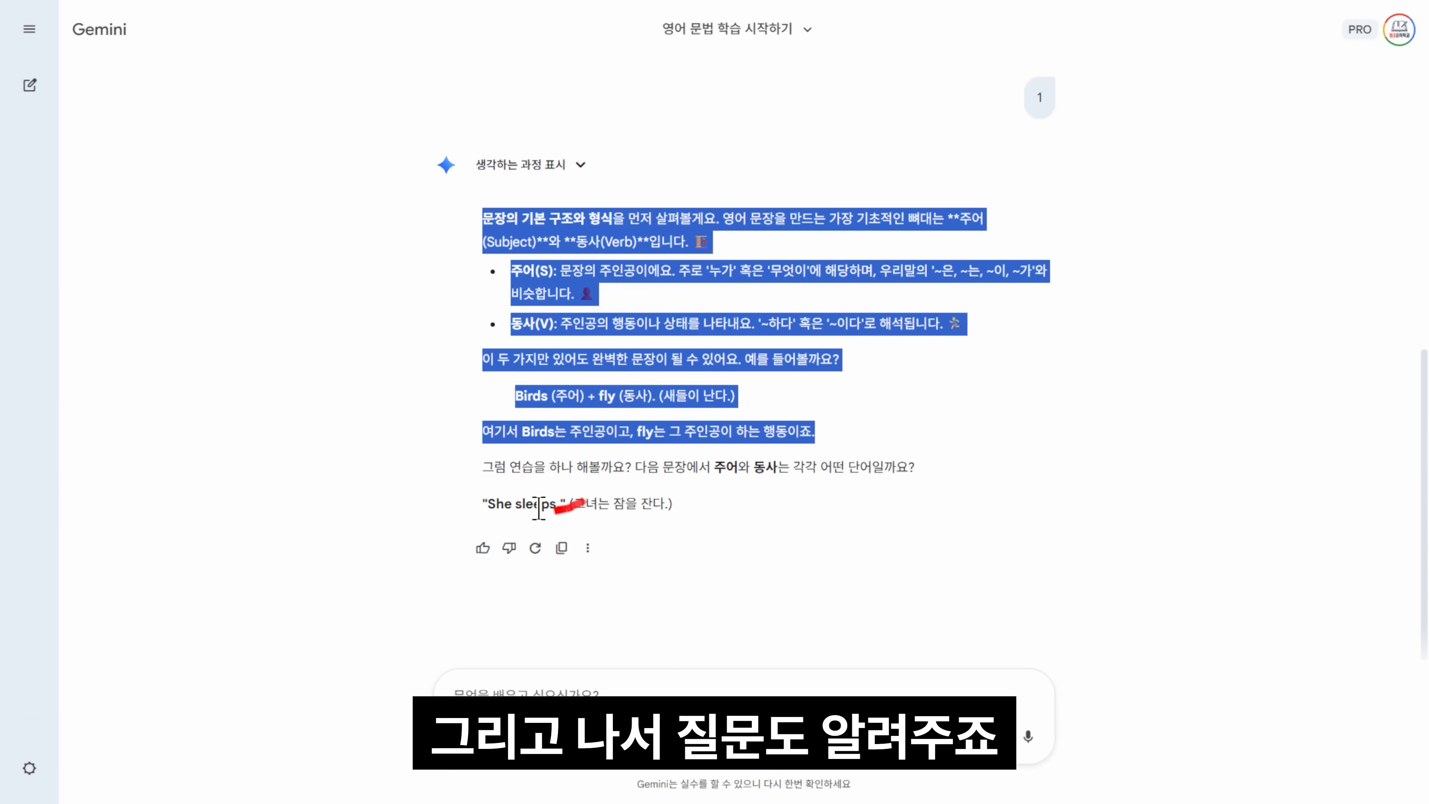
left_click_drag(633, 467, 921, 472)
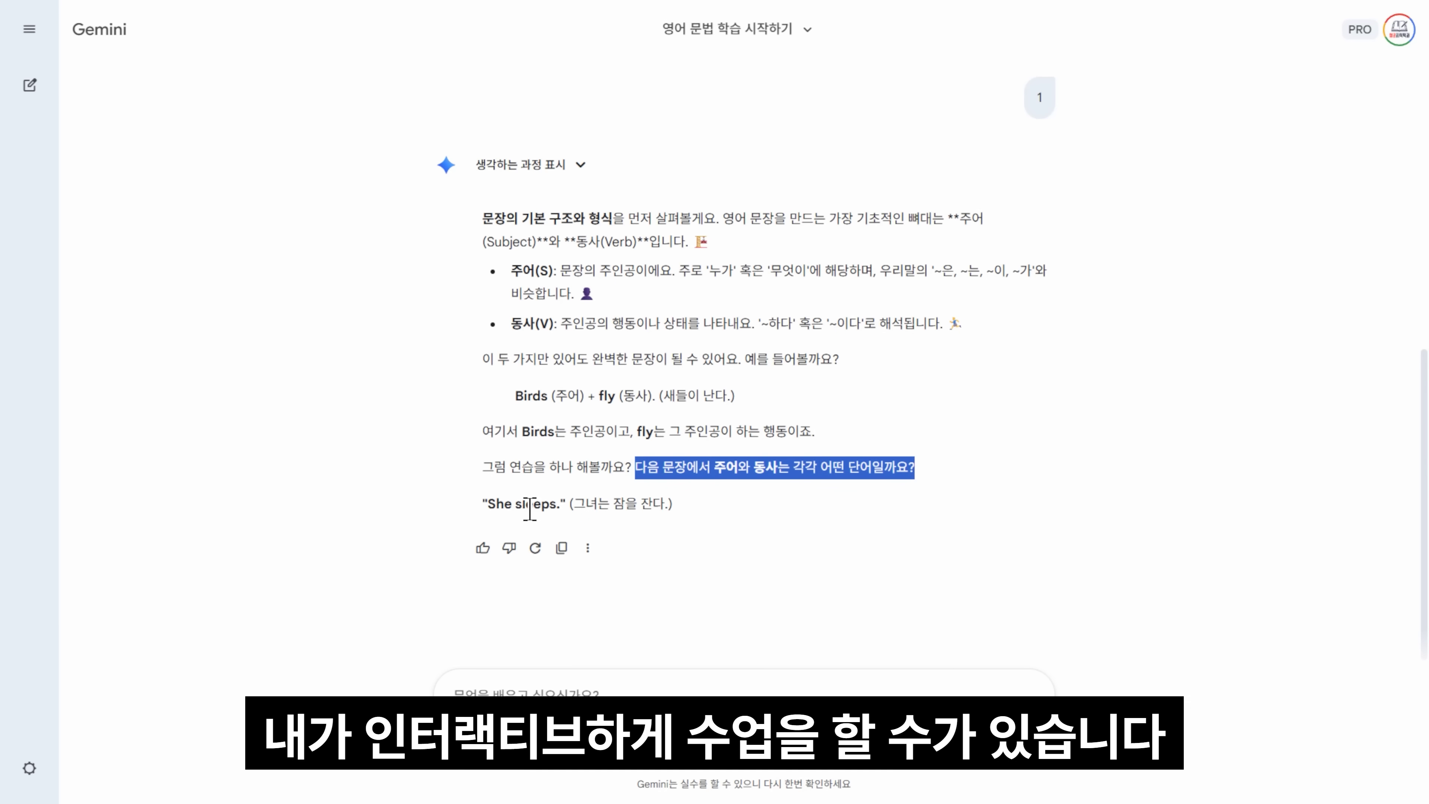
left_click(959, 447)
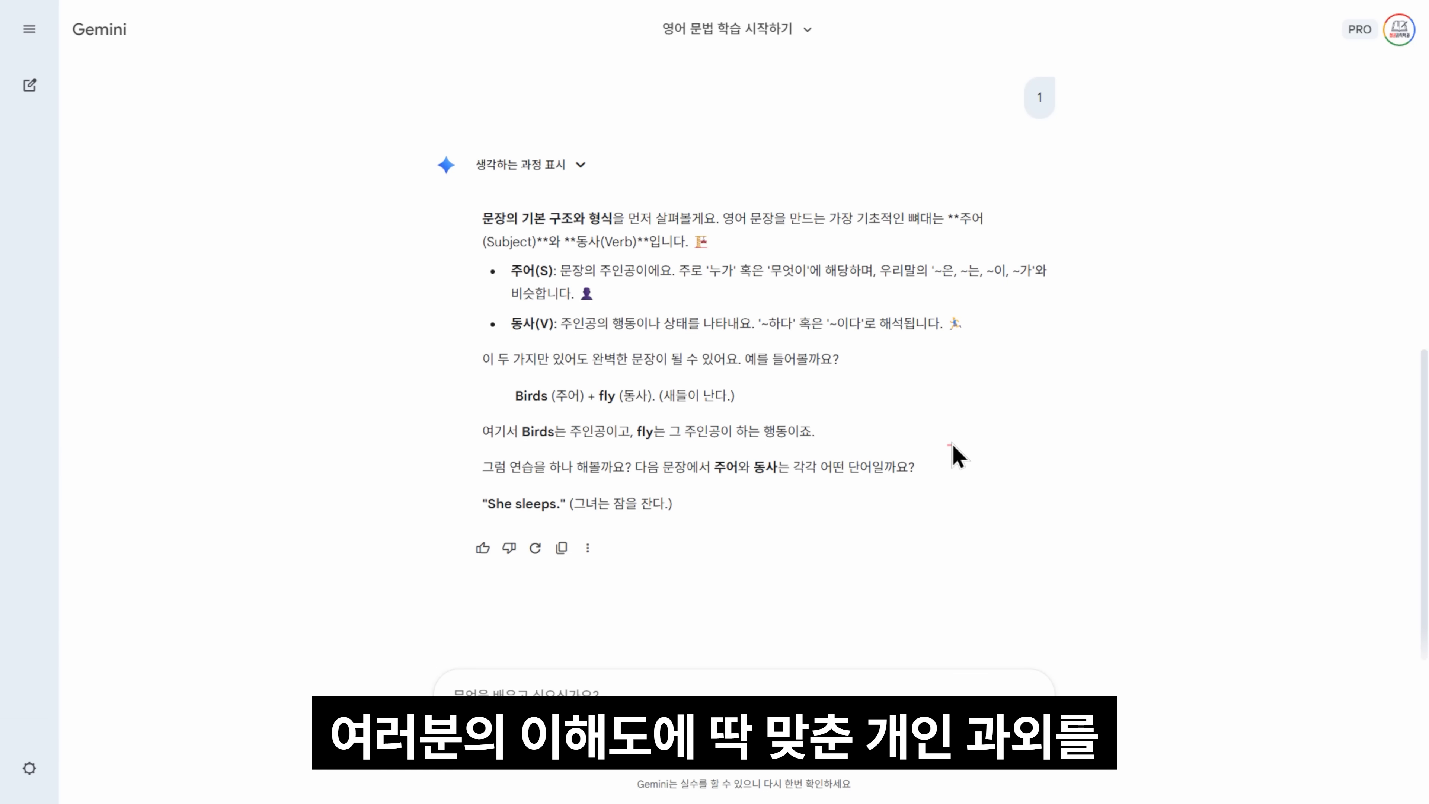
scroll(945, 457, "down", 1)
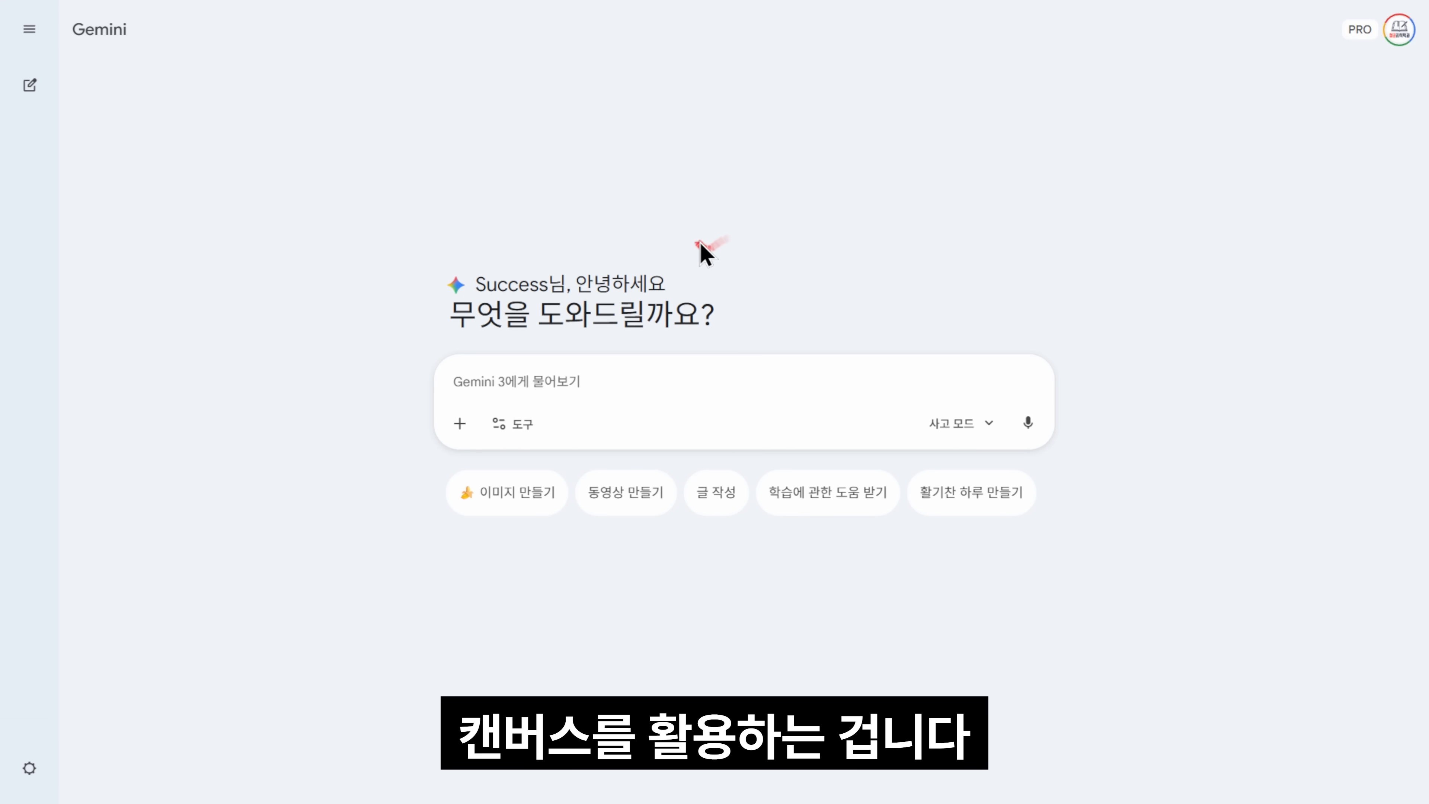
- In a new chat, submit the Canvas prompt "직장인들 AI 활용에 대한 보고서와 PPT 를 준비해야되는데 2025년 12월 기준으로 기초적인 뼈대를 잡아줘"
left_click(523, 422)
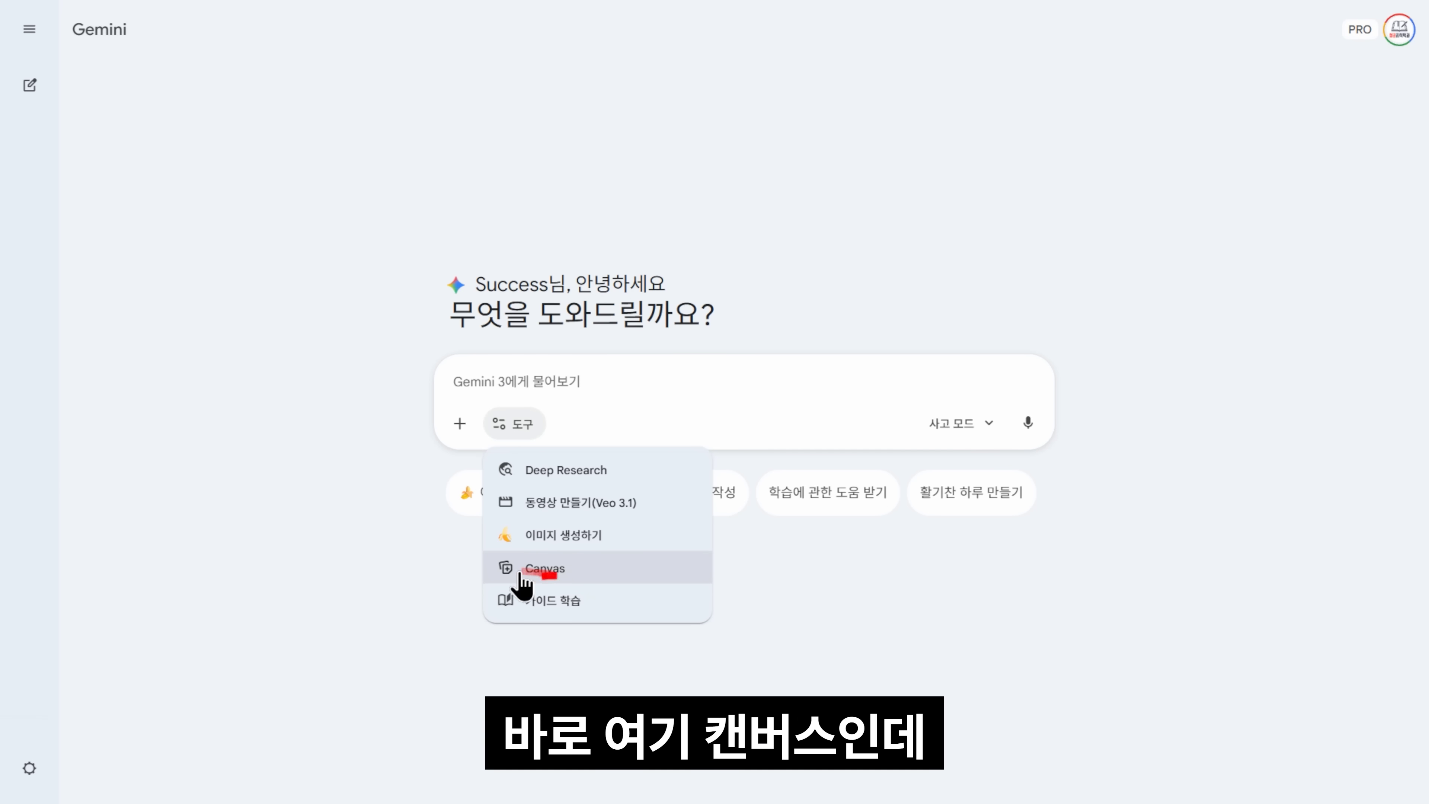
left_click(564, 569)
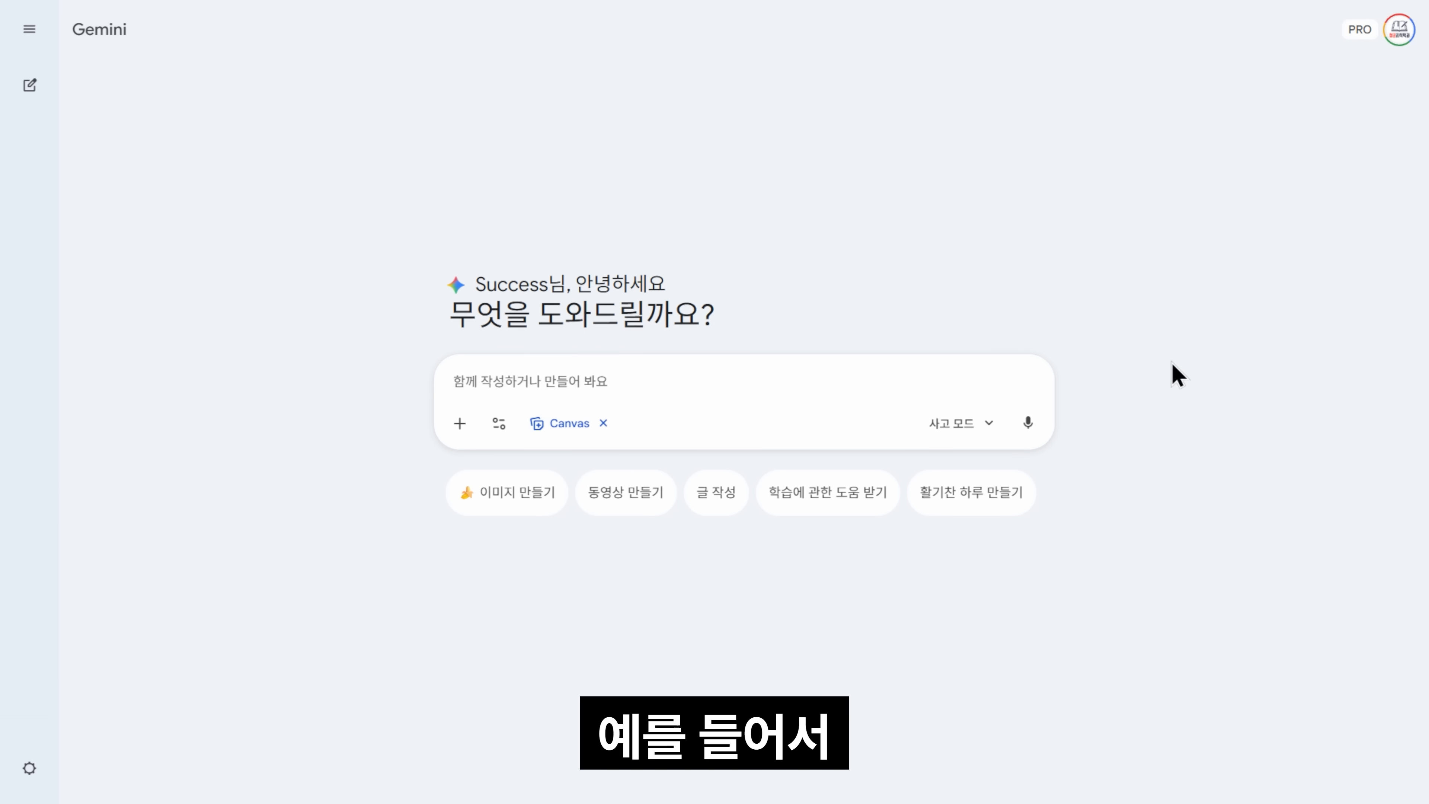
type("직장인들 AI 활용에 대한 보고서와 PPT 를 준비해야되는데 2025년 12월 기준으로 기초적인 뼈대를 잡아줘")
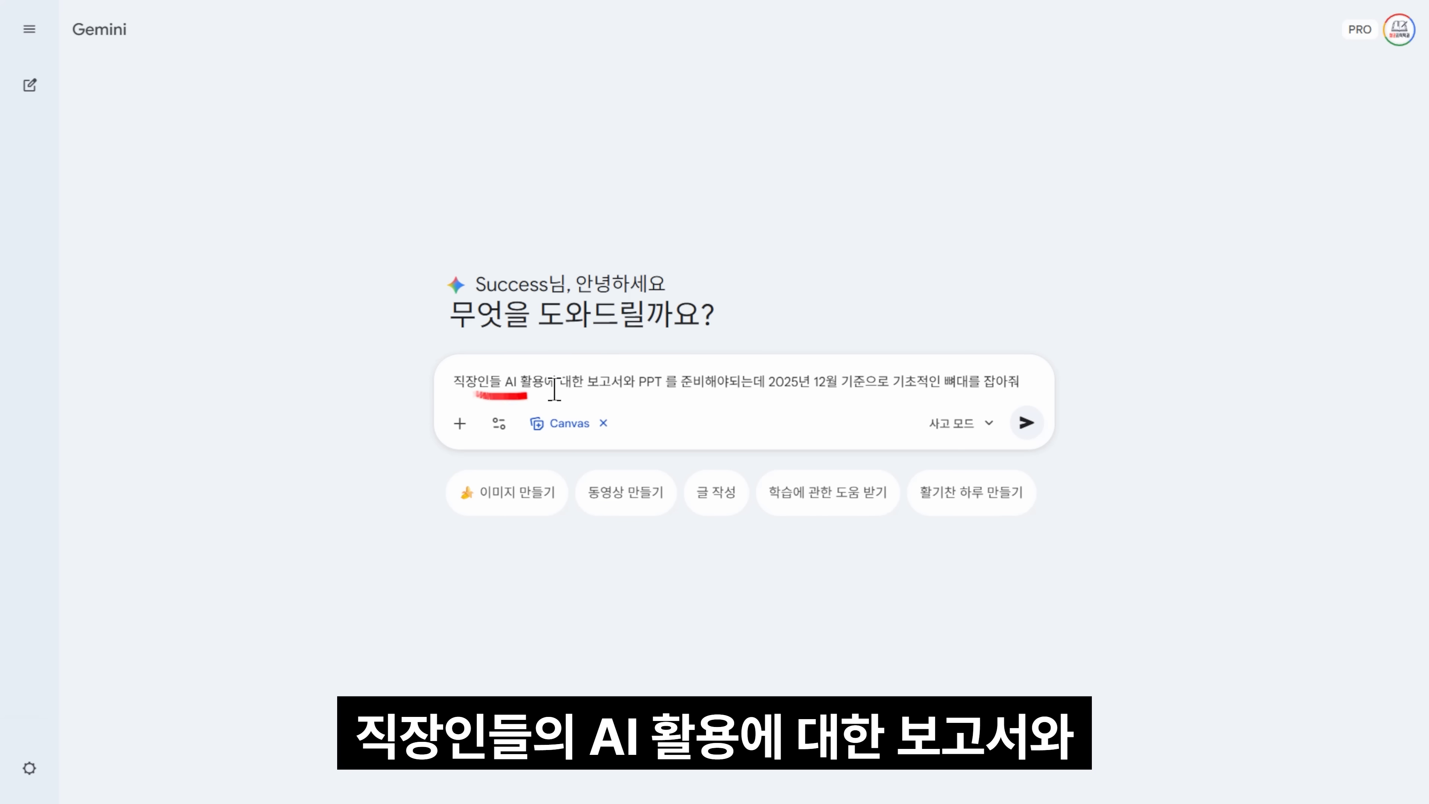
left_click(1025, 423)
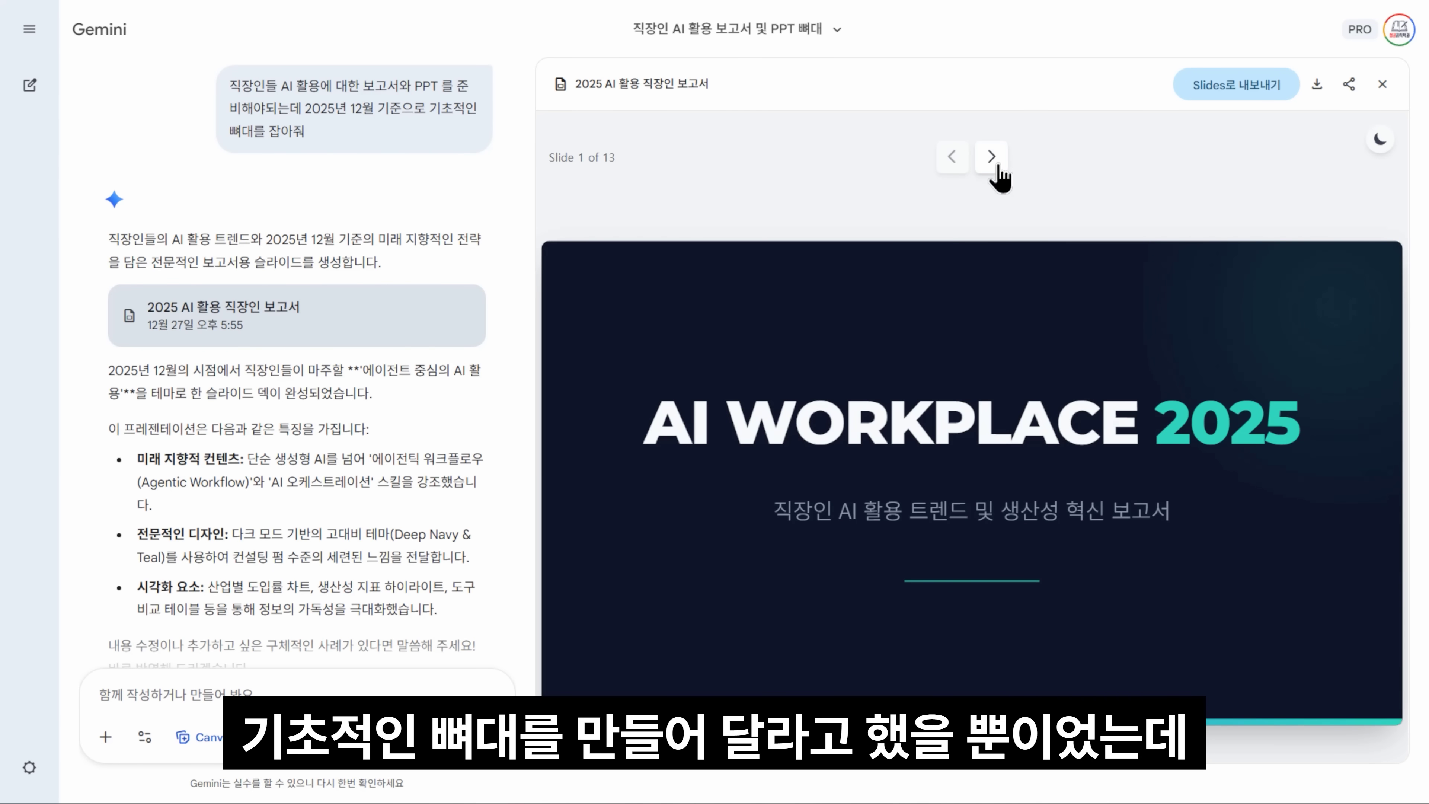
- Page forward through the generated AI workplace report slides in the Canvas preview to review their content
left_click(995, 160)
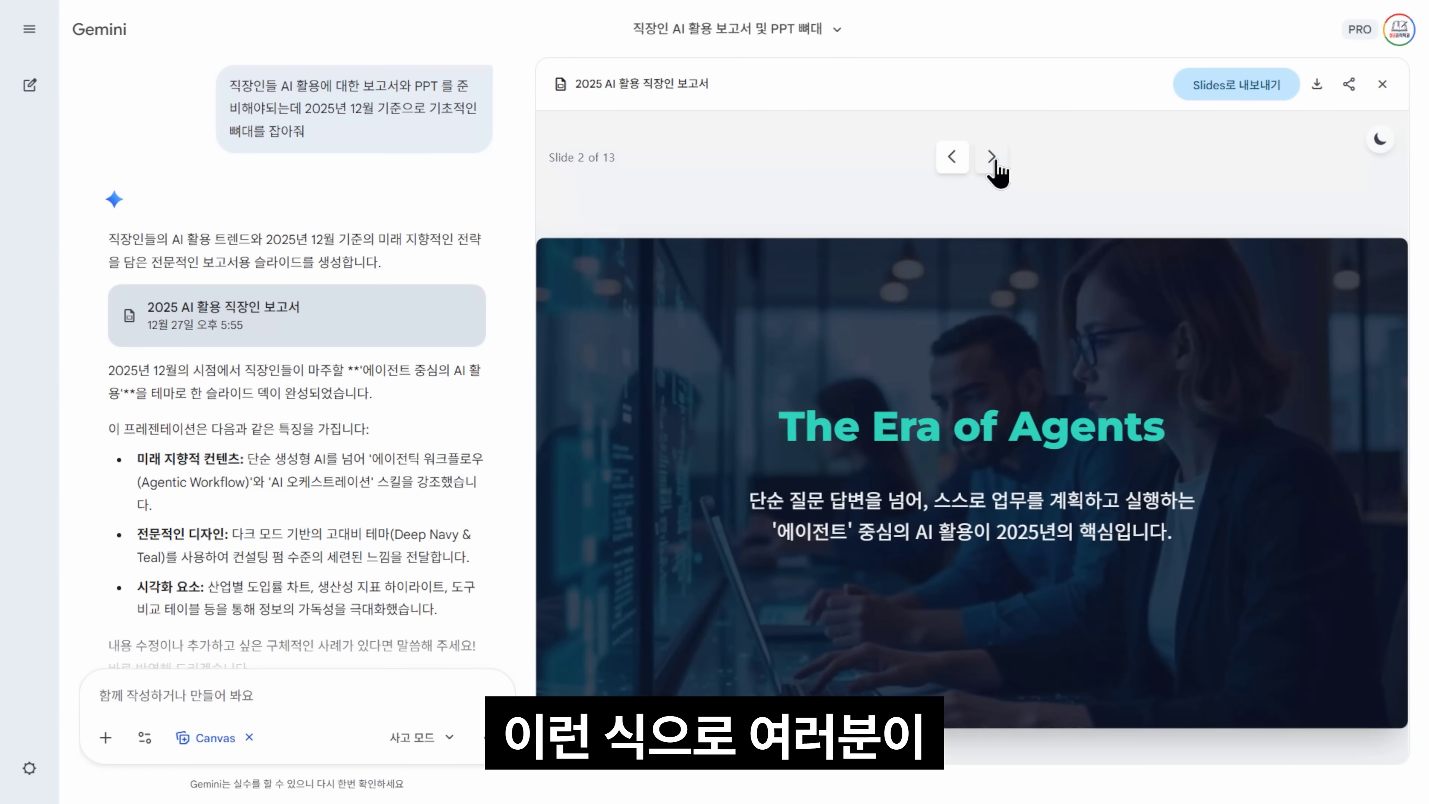
left_click(993, 160)
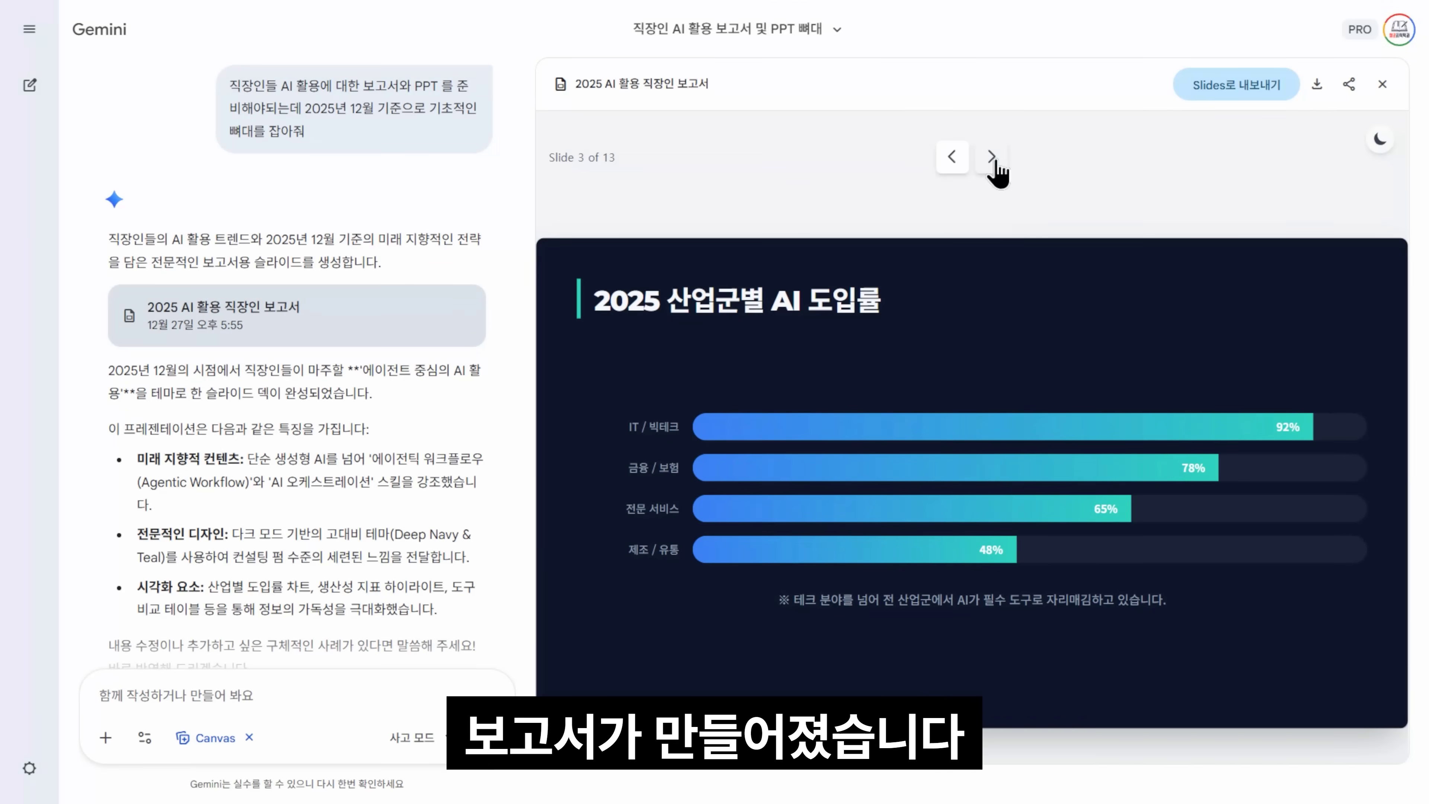
left_click(994, 161)
left_click(994, 160)
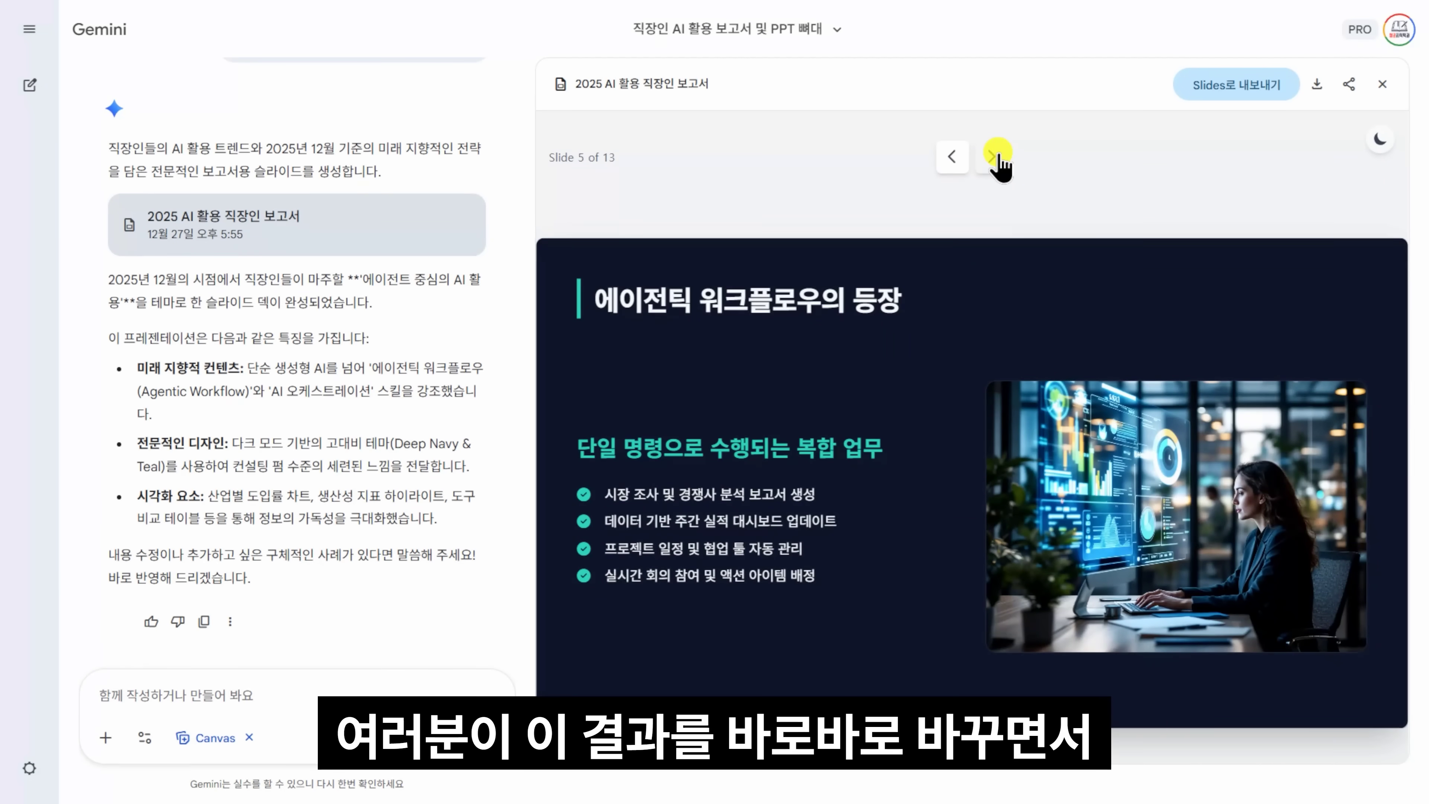
left_click(993, 159)
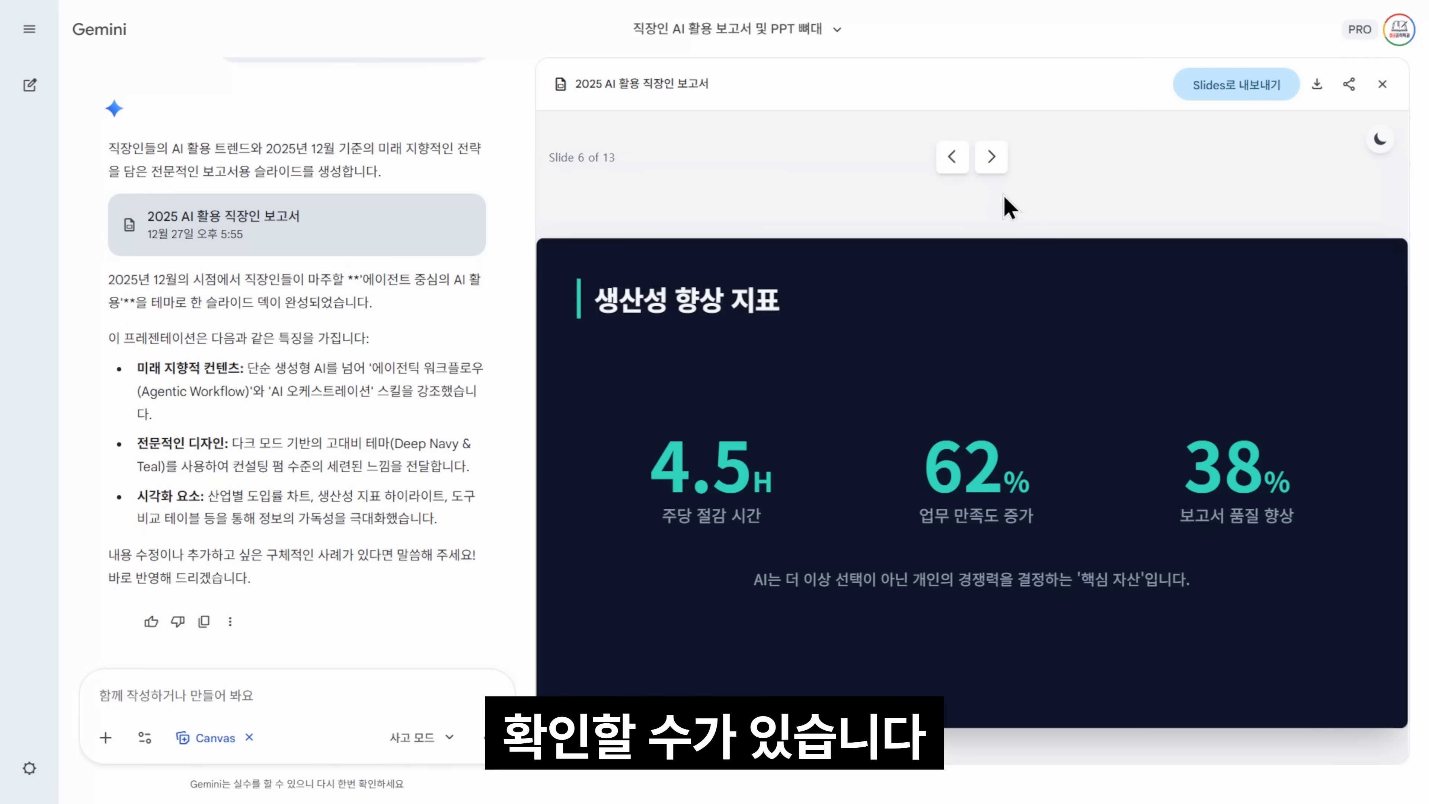
left_click(991, 158)
left_click(992, 159)
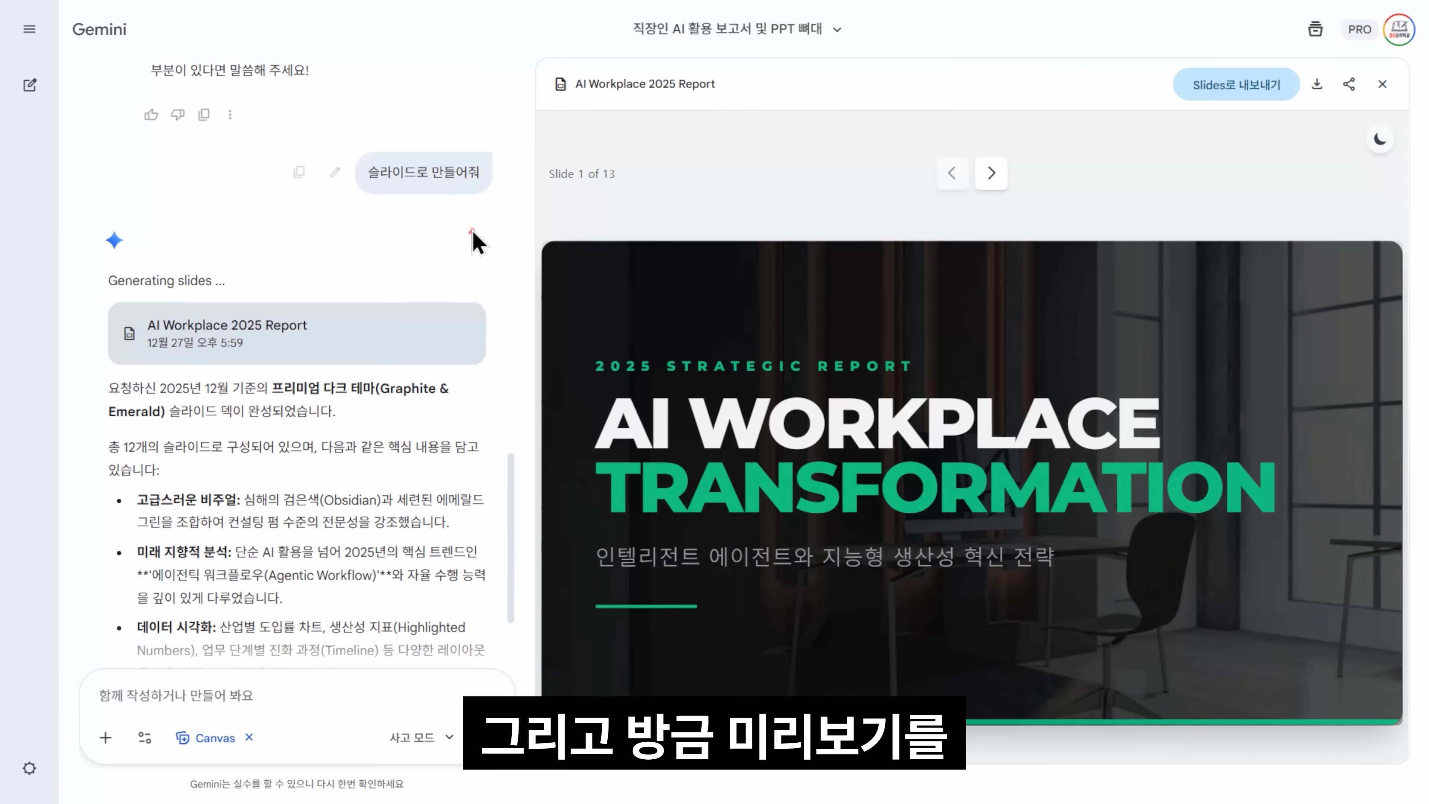
- Page through the redesigned AI Workplace 2025 Report deck in the Canvas preview up to slide 7 to review its design
scroll(472, 239, "down", 2)
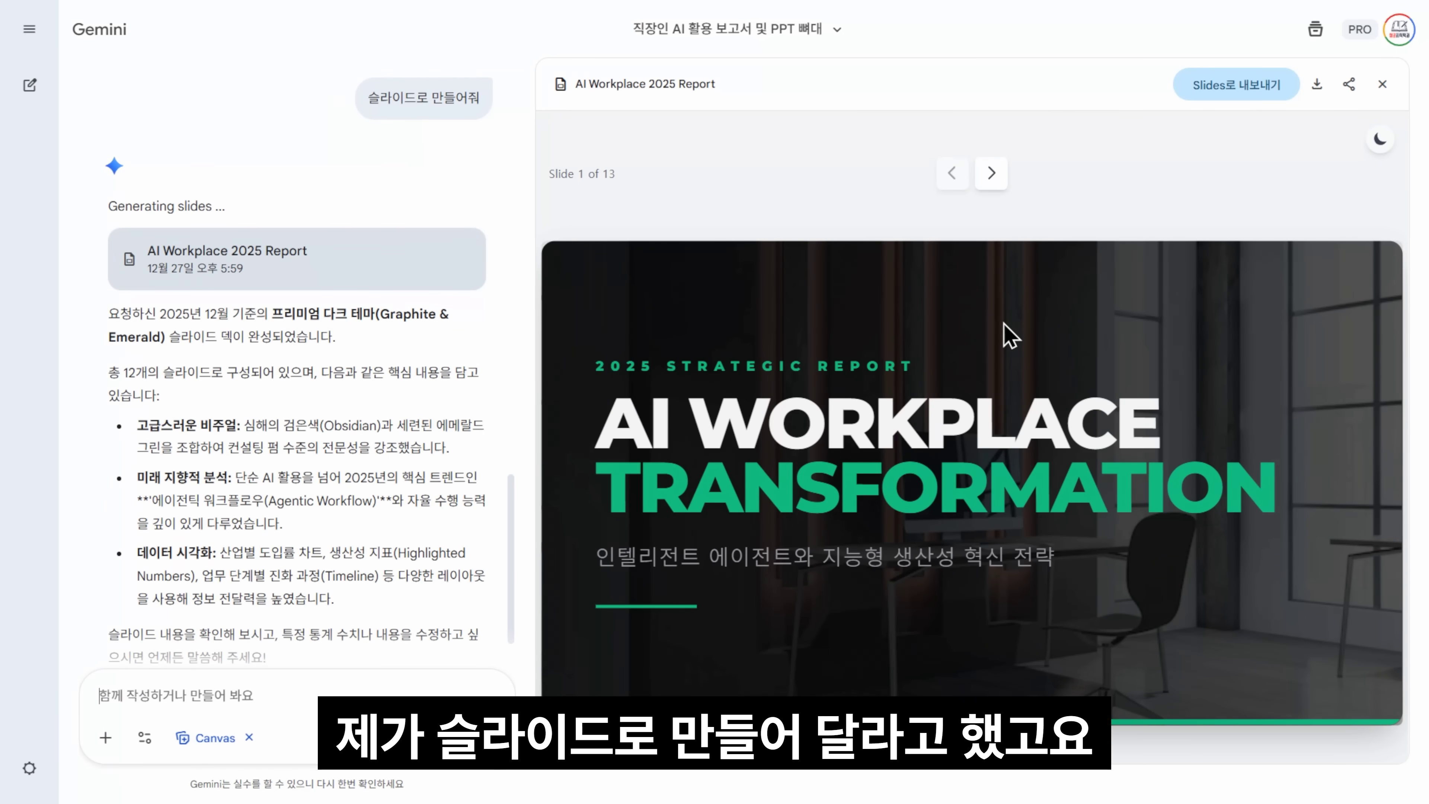
left_click(991, 173)
left_click(991, 173)
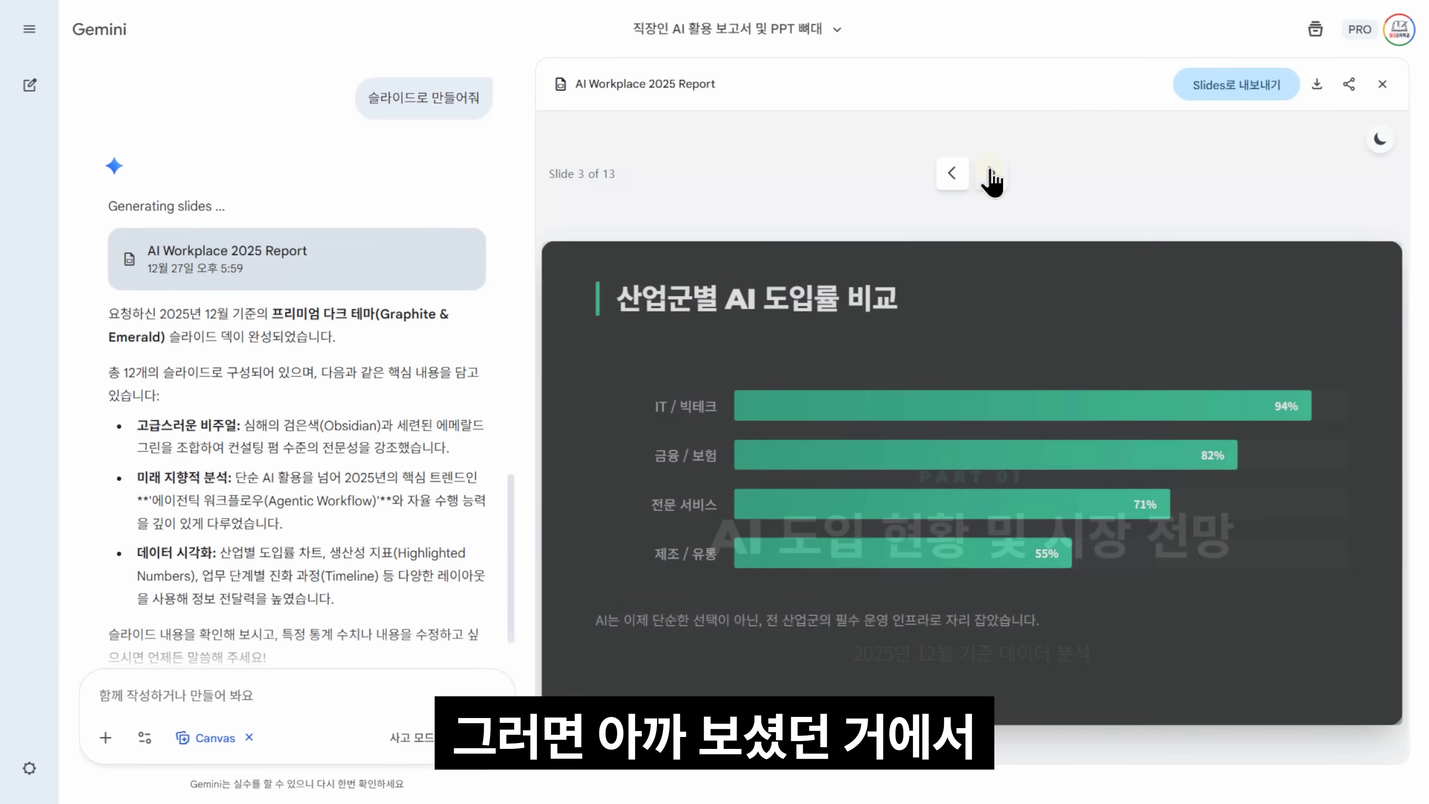
left_click(989, 179)
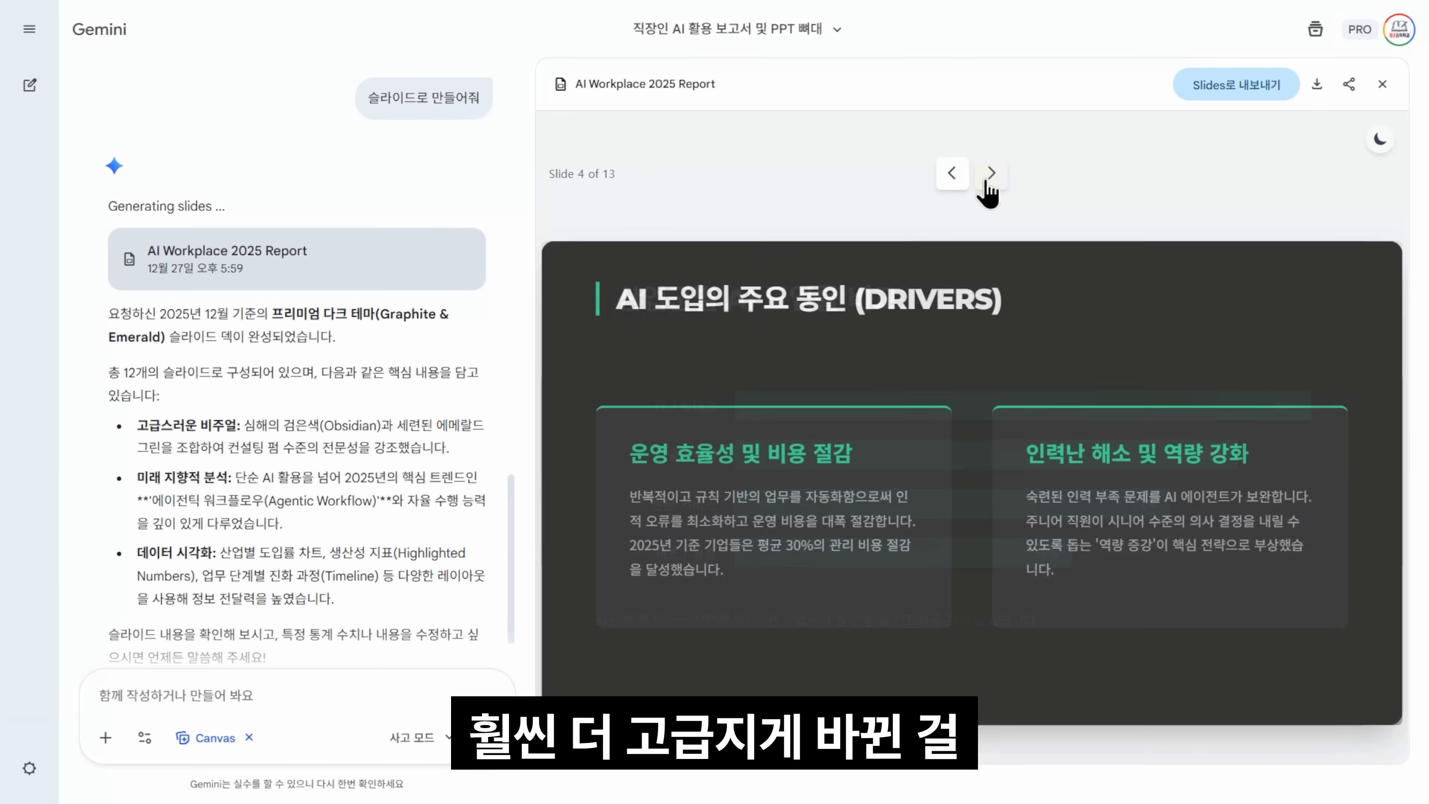
left_click(990, 174)
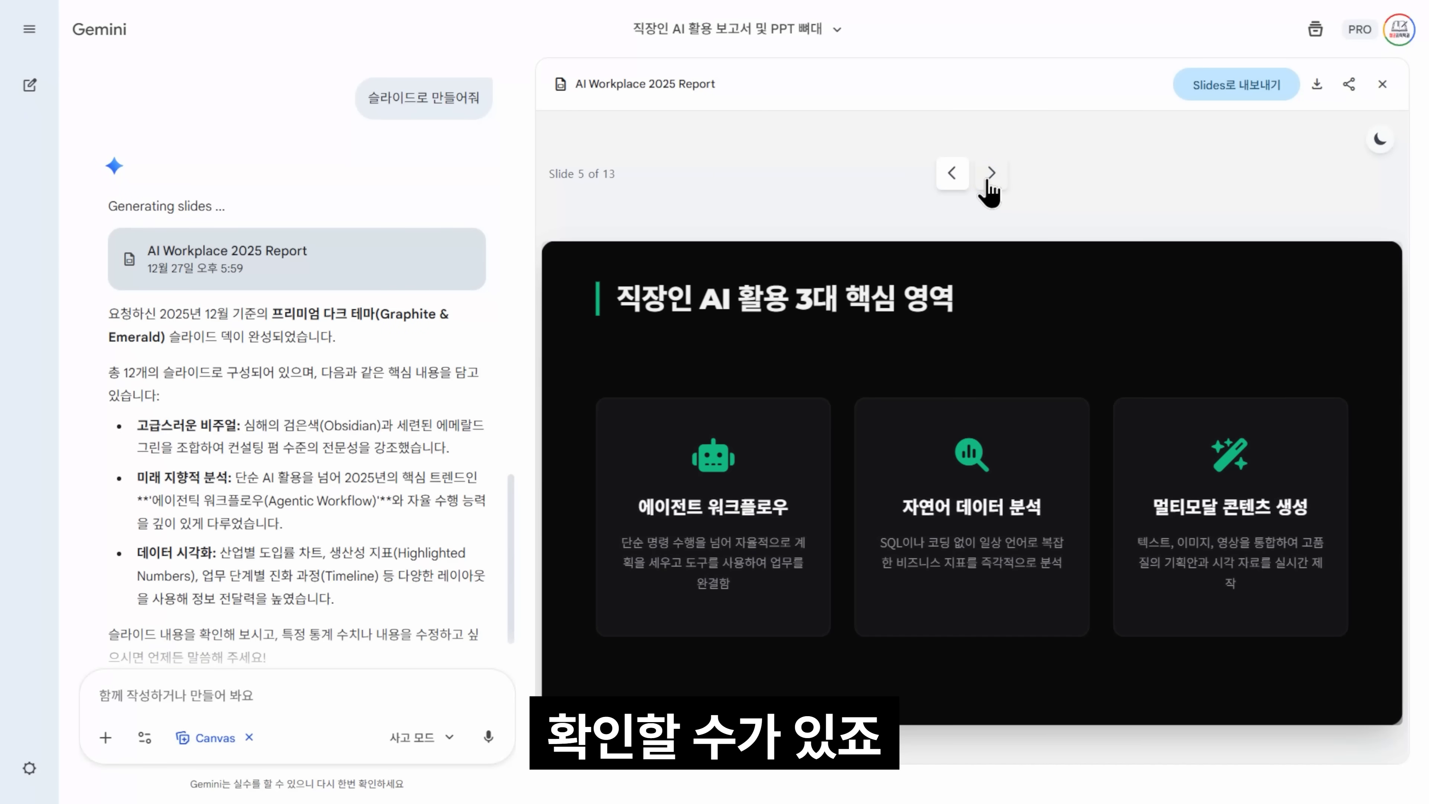
left_click(993, 176)
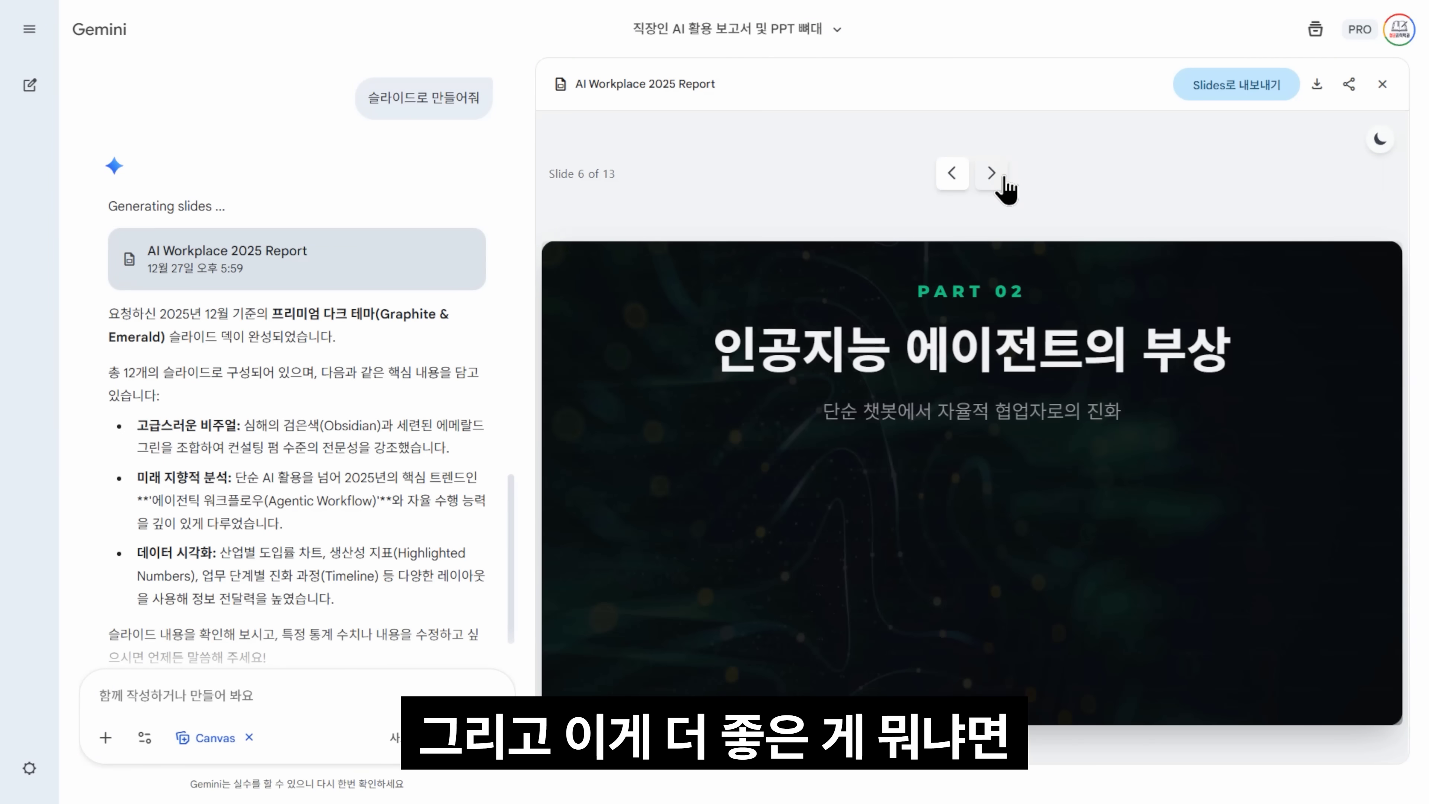
left_click(1003, 179)
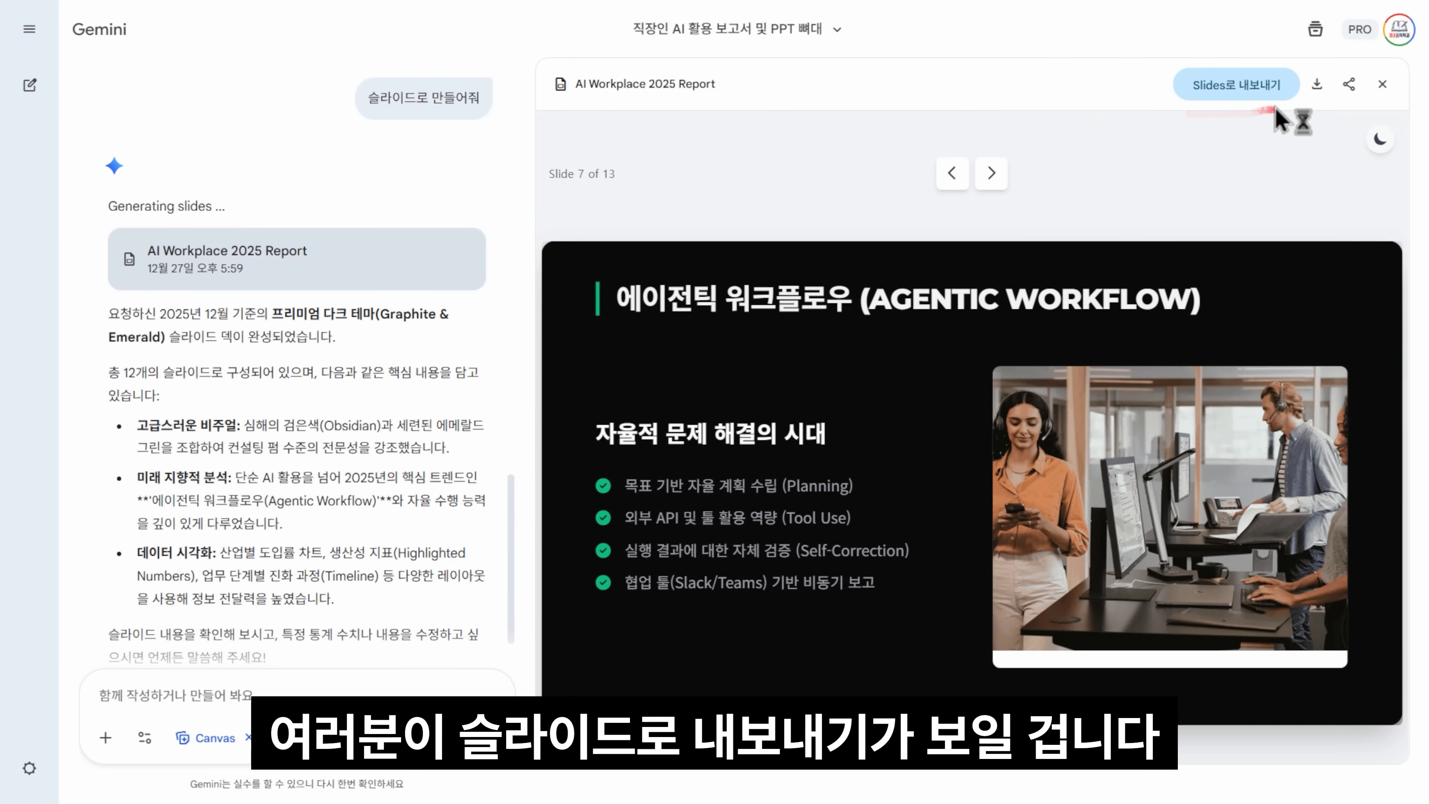
- Export the AI Workplace 2025 Report deck to Google Slides, open the exported presentation and look through its slides and file options
left_click(1252, 95)
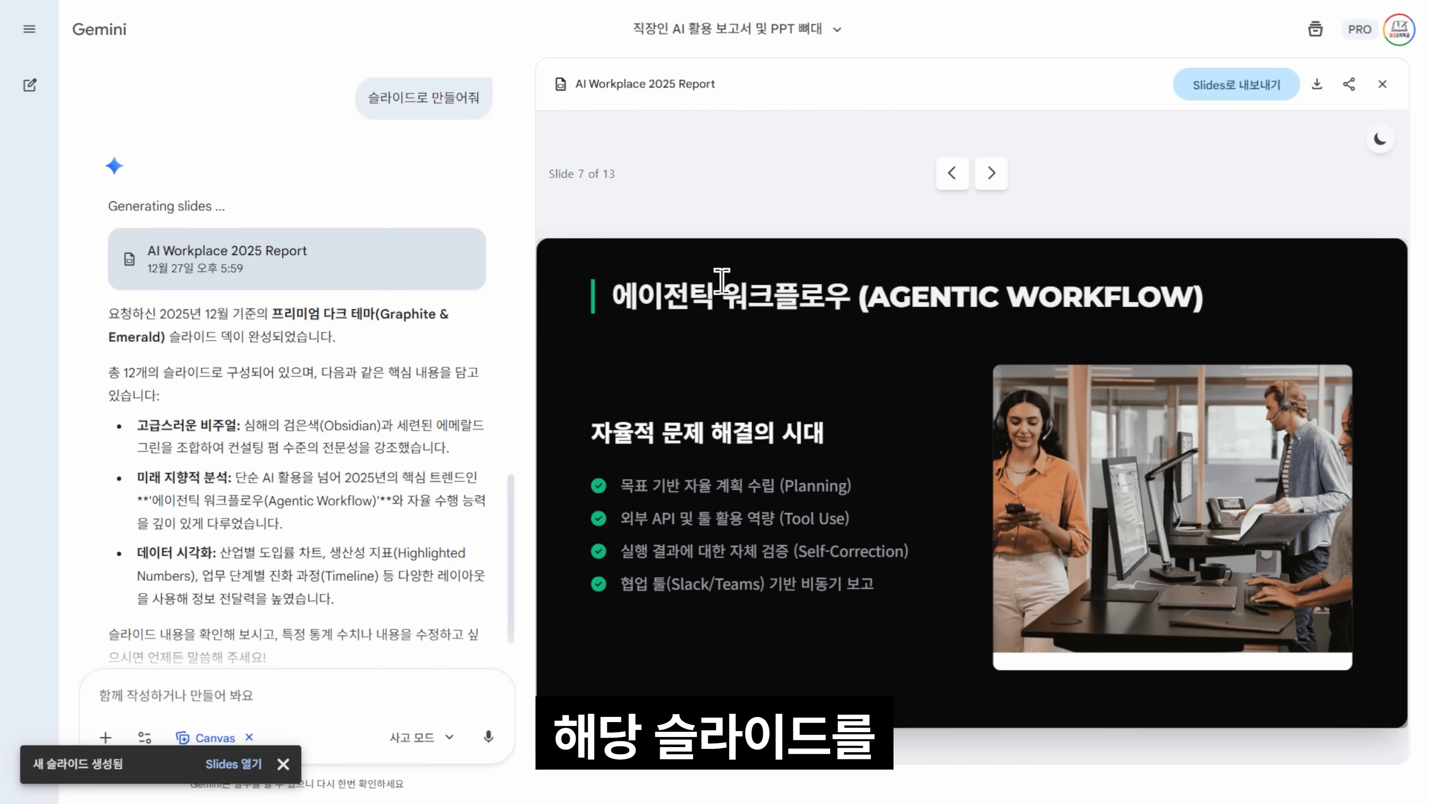
left_click(231, 763)
scroll(960, 197, "down", 1)
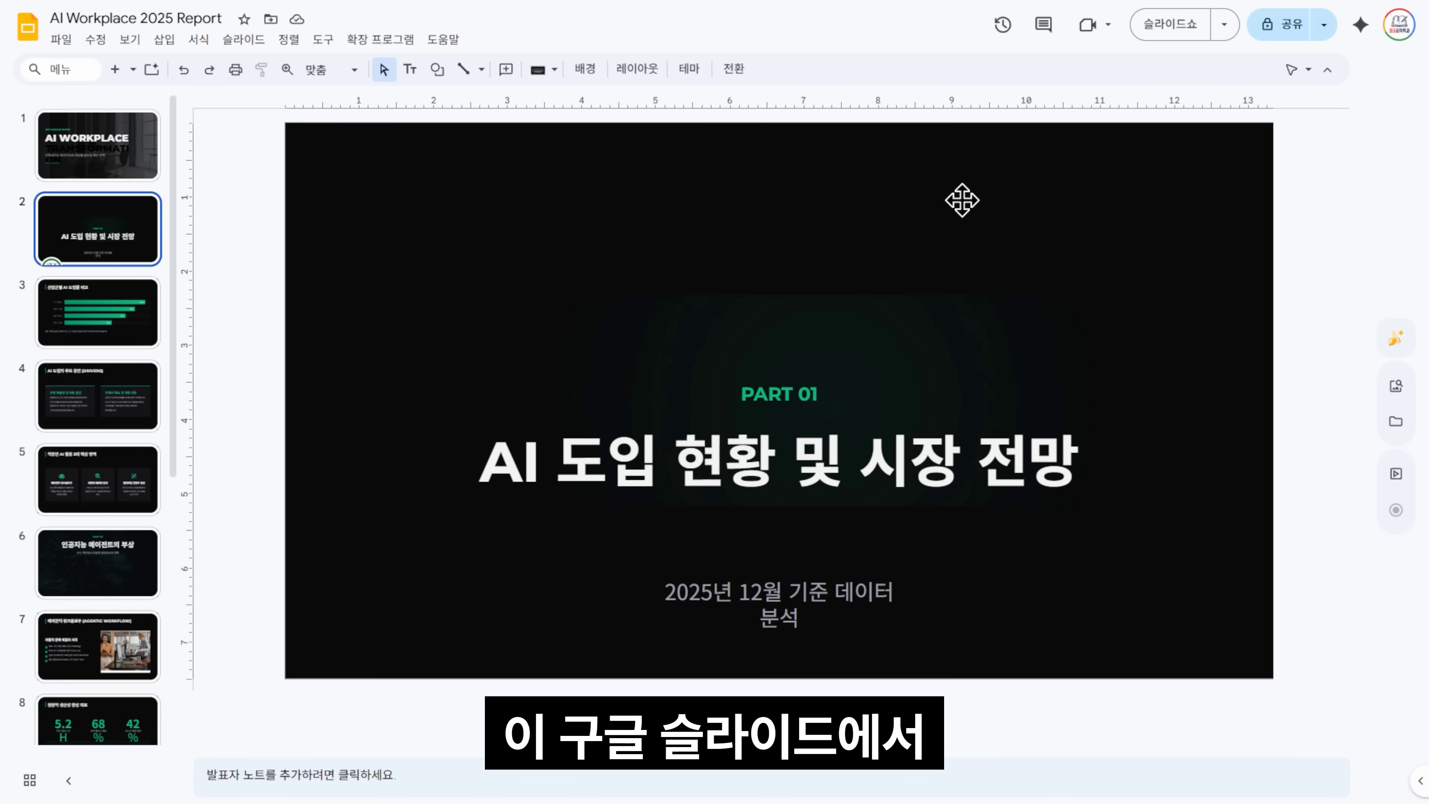
scroll(966, 216, "down", 2)
scroll(967, 211, "down", 1)
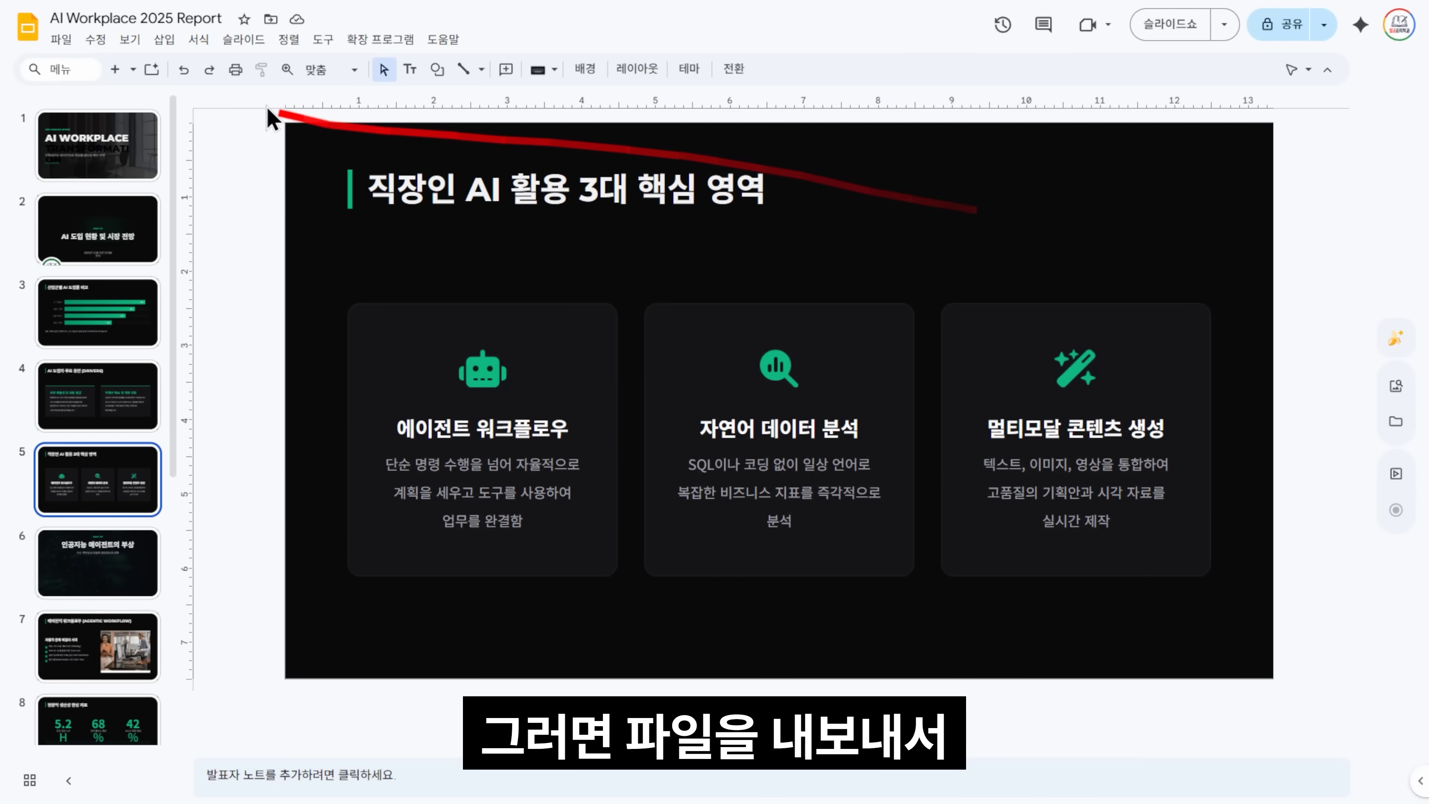
left_click(67, 40)
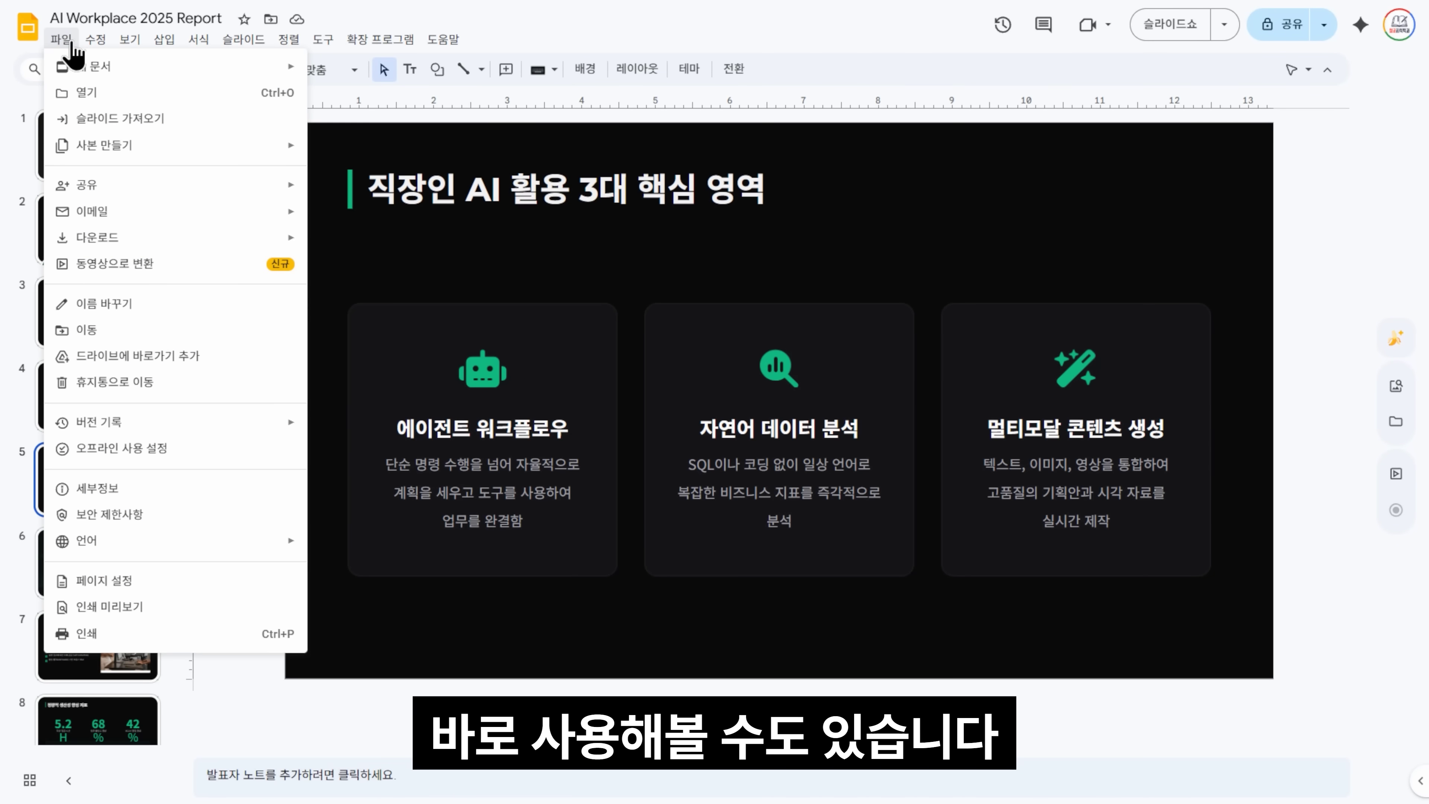
left_click(1297, 259)
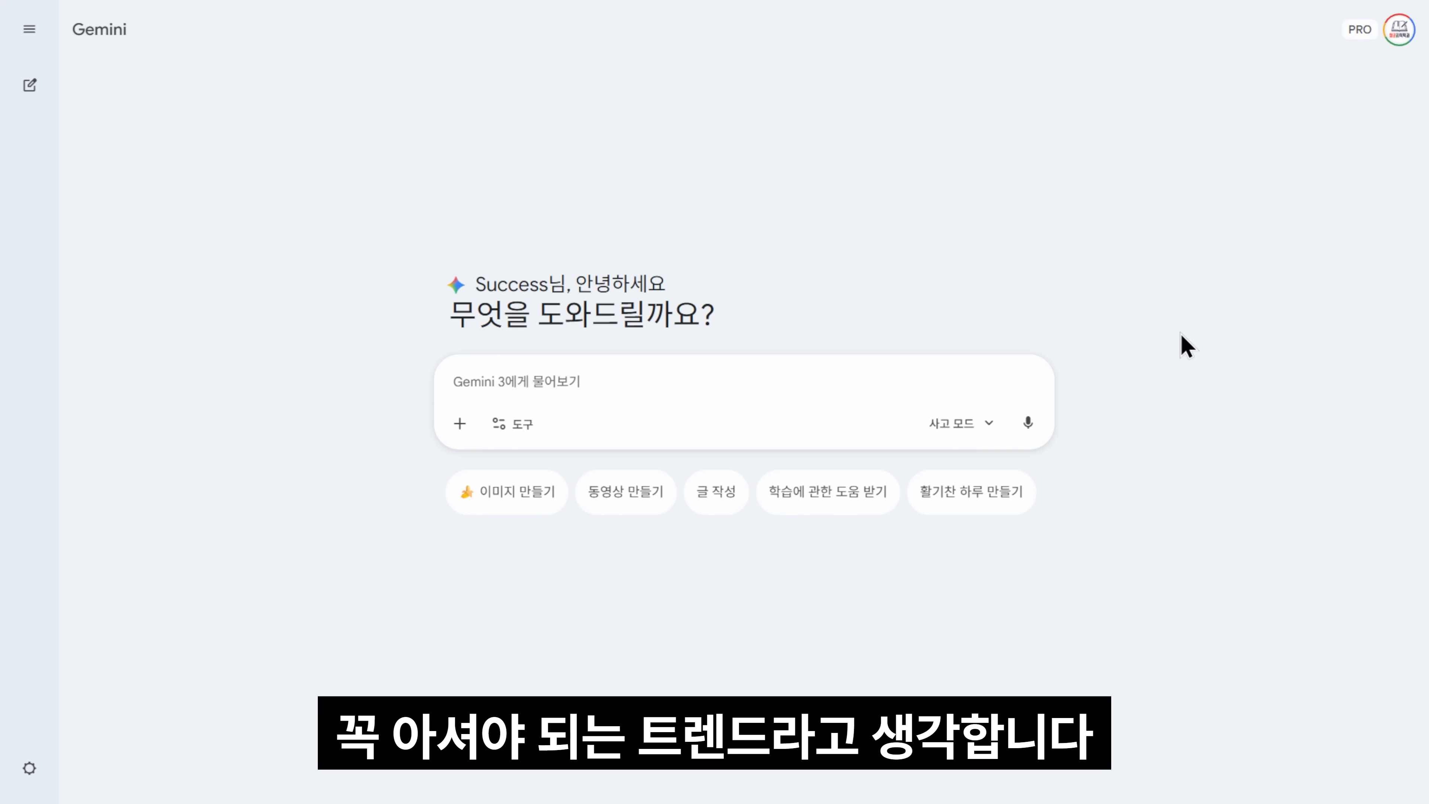
- Switch to the Pro model and submit a Canvas prompt for an airplane shooting game with descending enemies, automatic difficulty adjustment and weapon selection
left_click(961, 423)
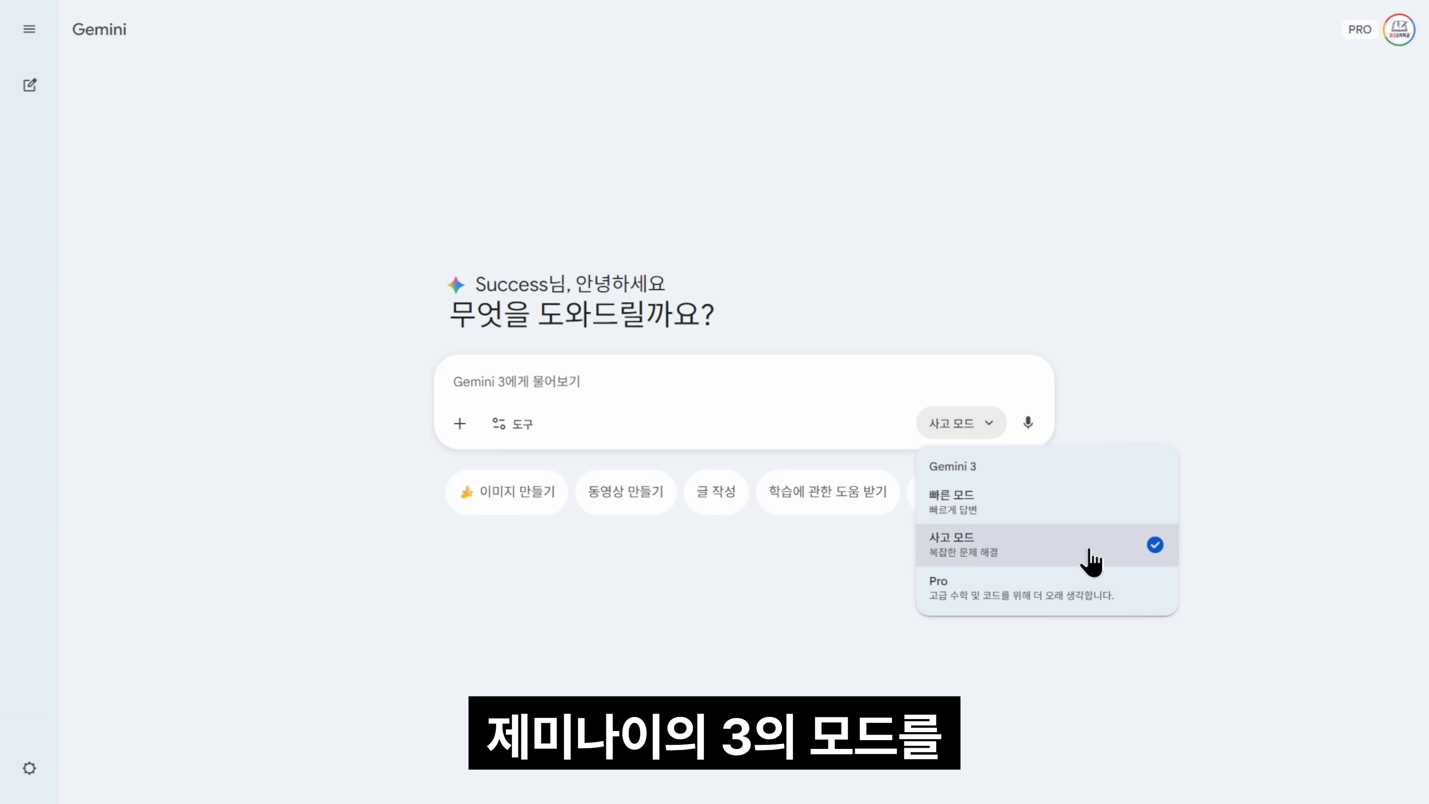
left_click(1017, 597)
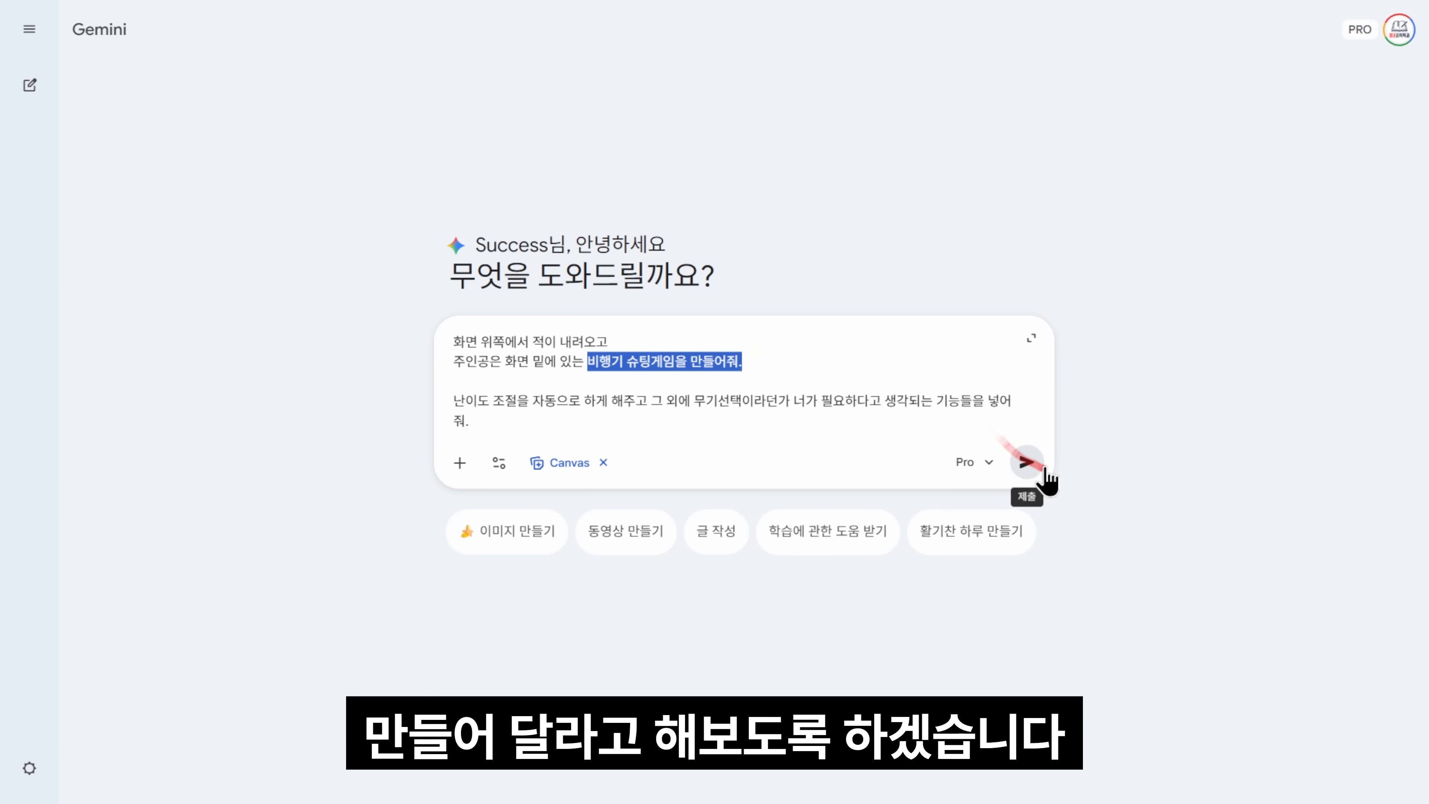
left_click(1027, 462)
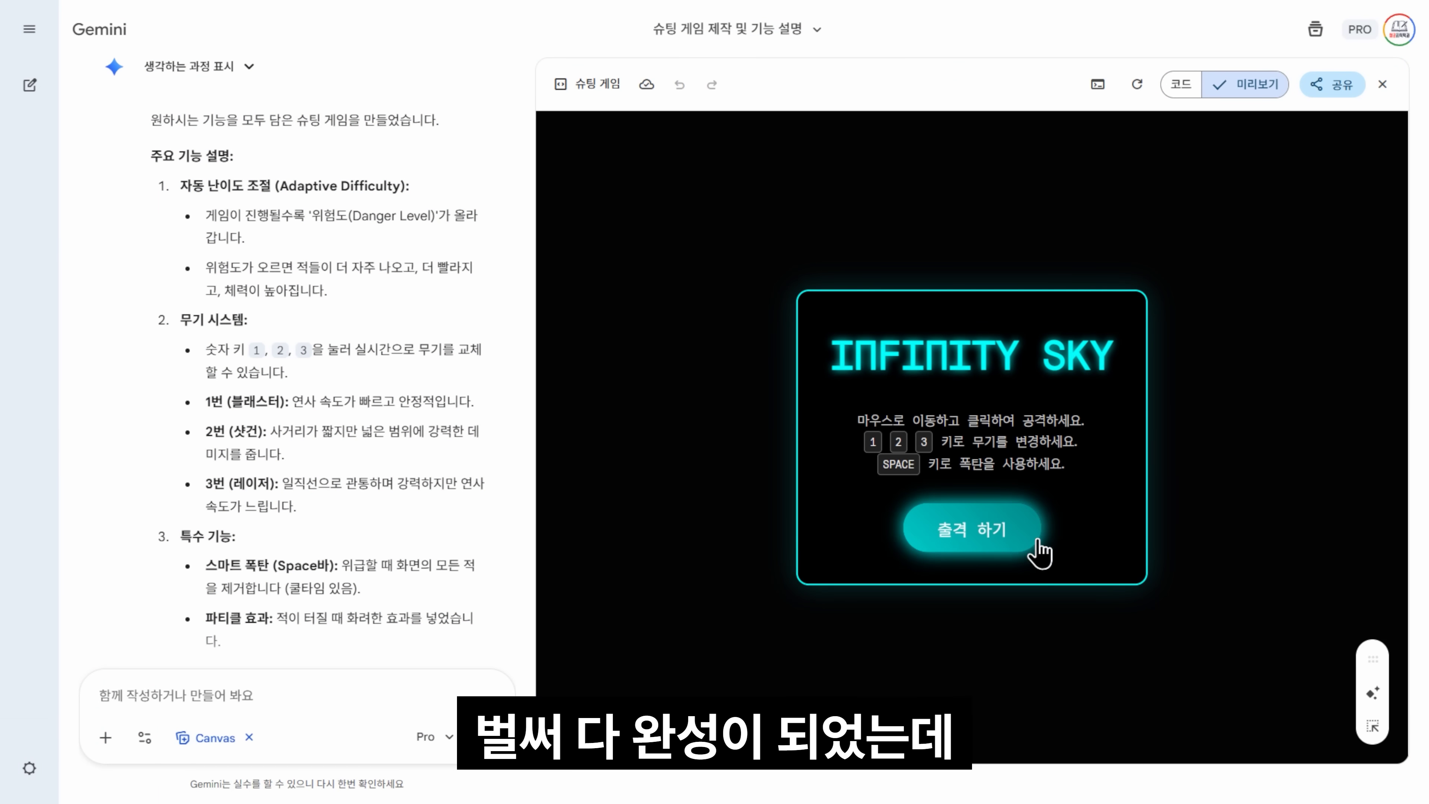
- Start the Infinity Sky game in the preview and test weapons 2, 3 and 1 as well as the bomb
left_click(1016, 538)
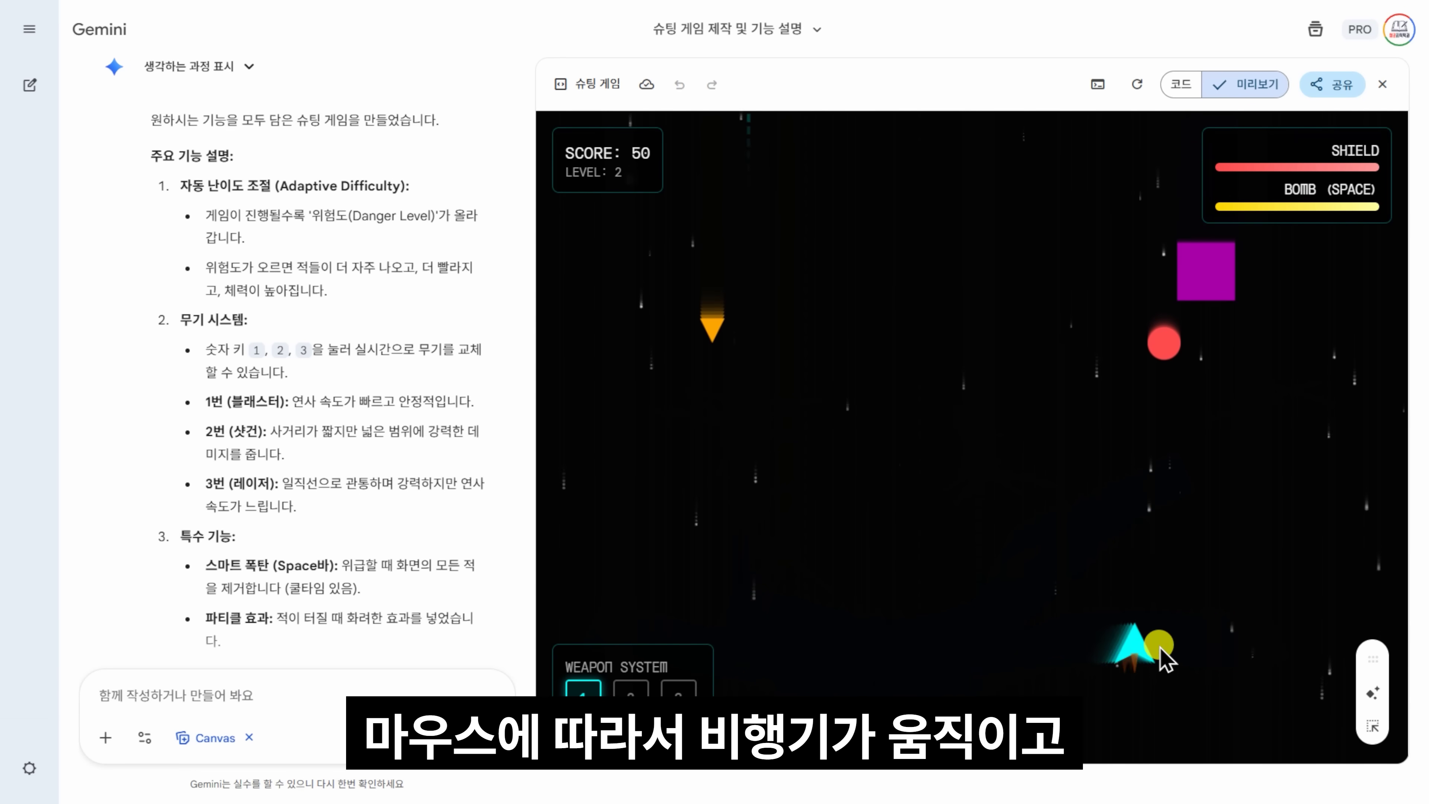
key("2")
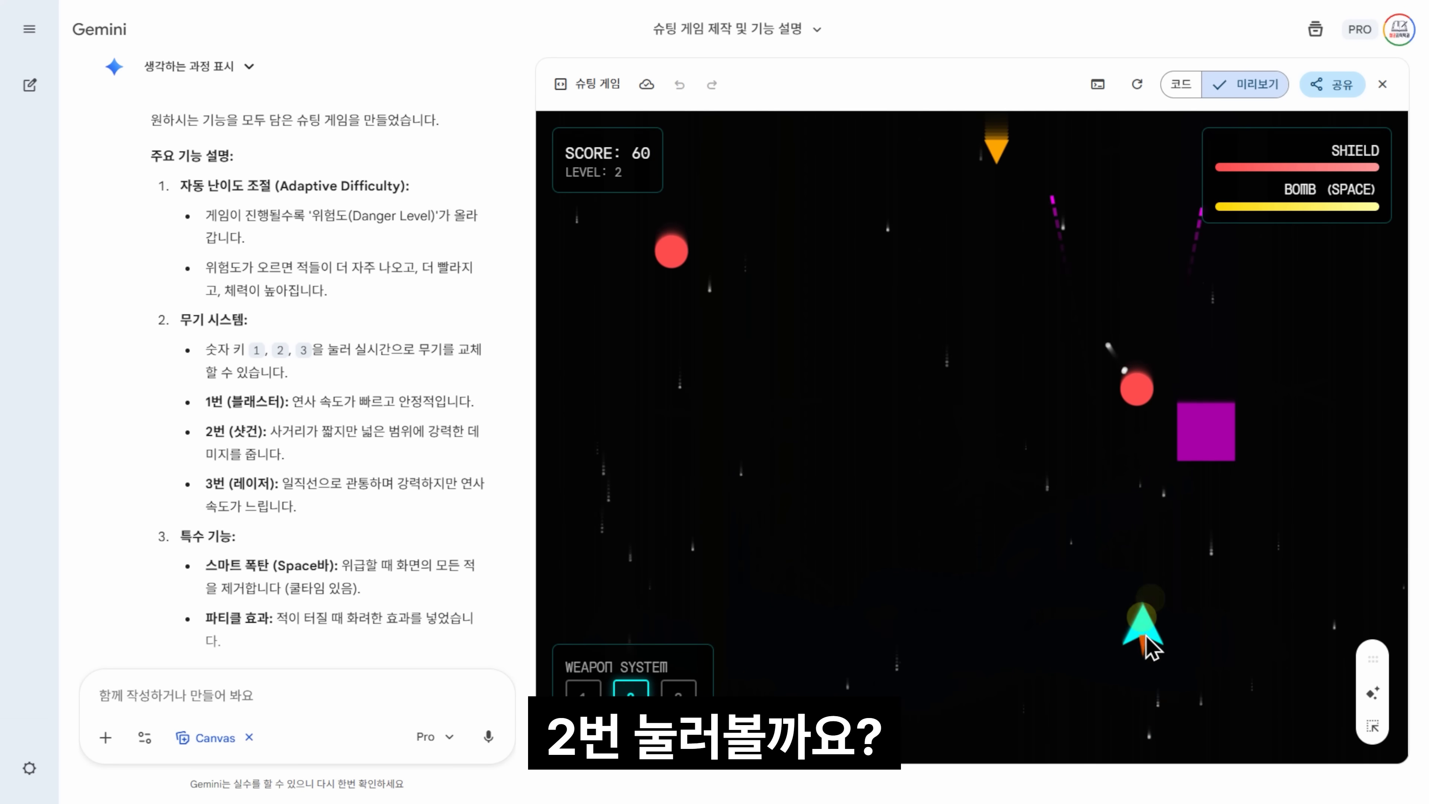
key("3")
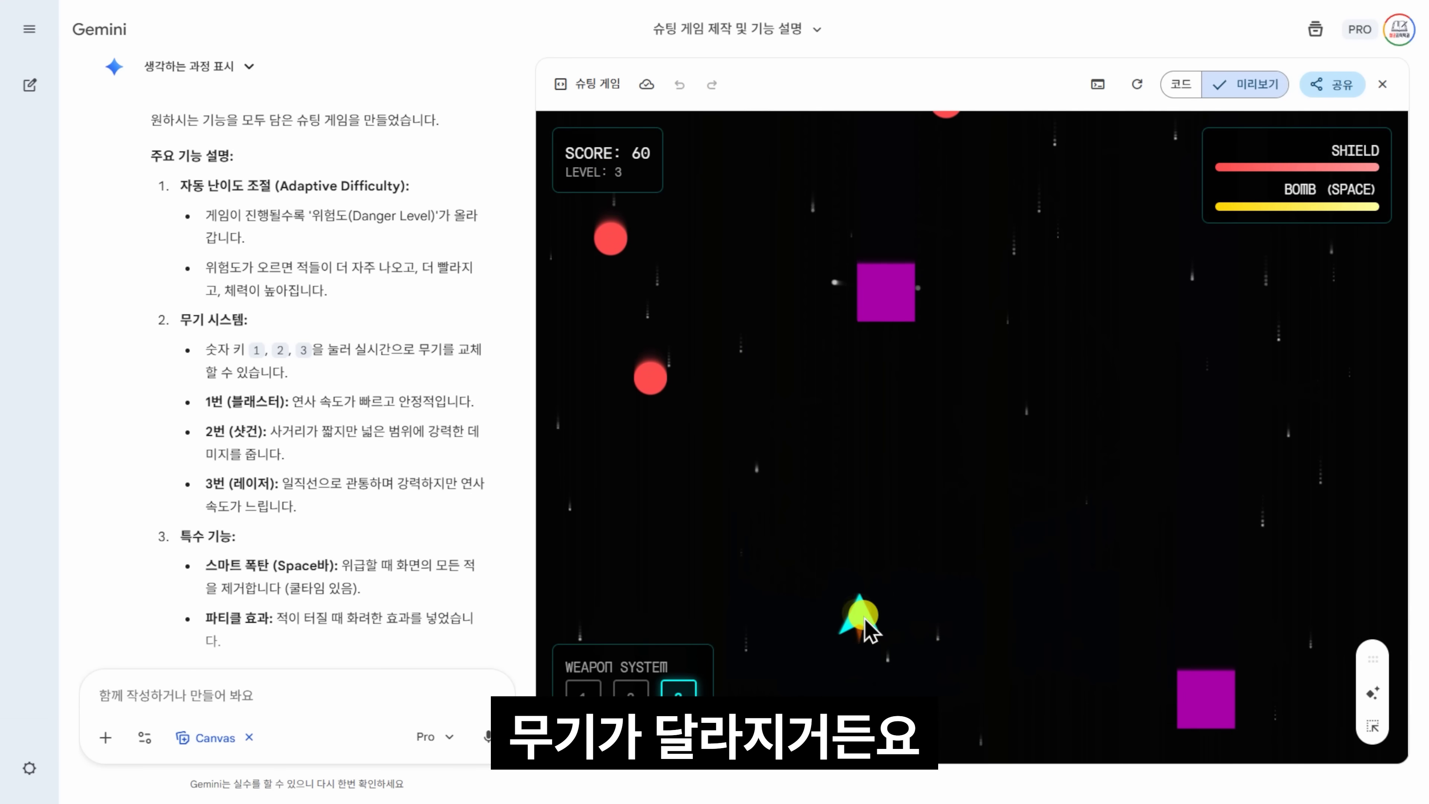
key("1")
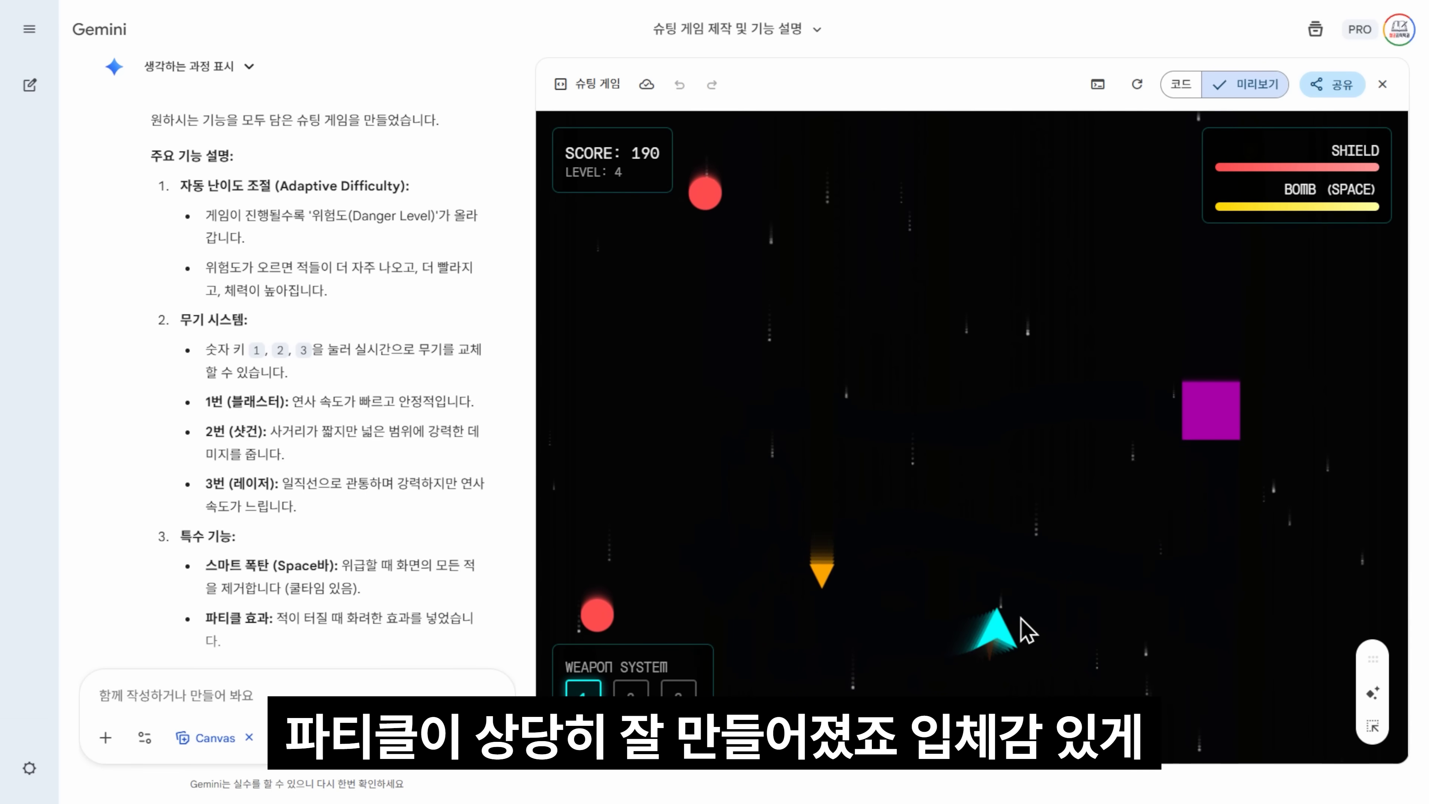
key("space")
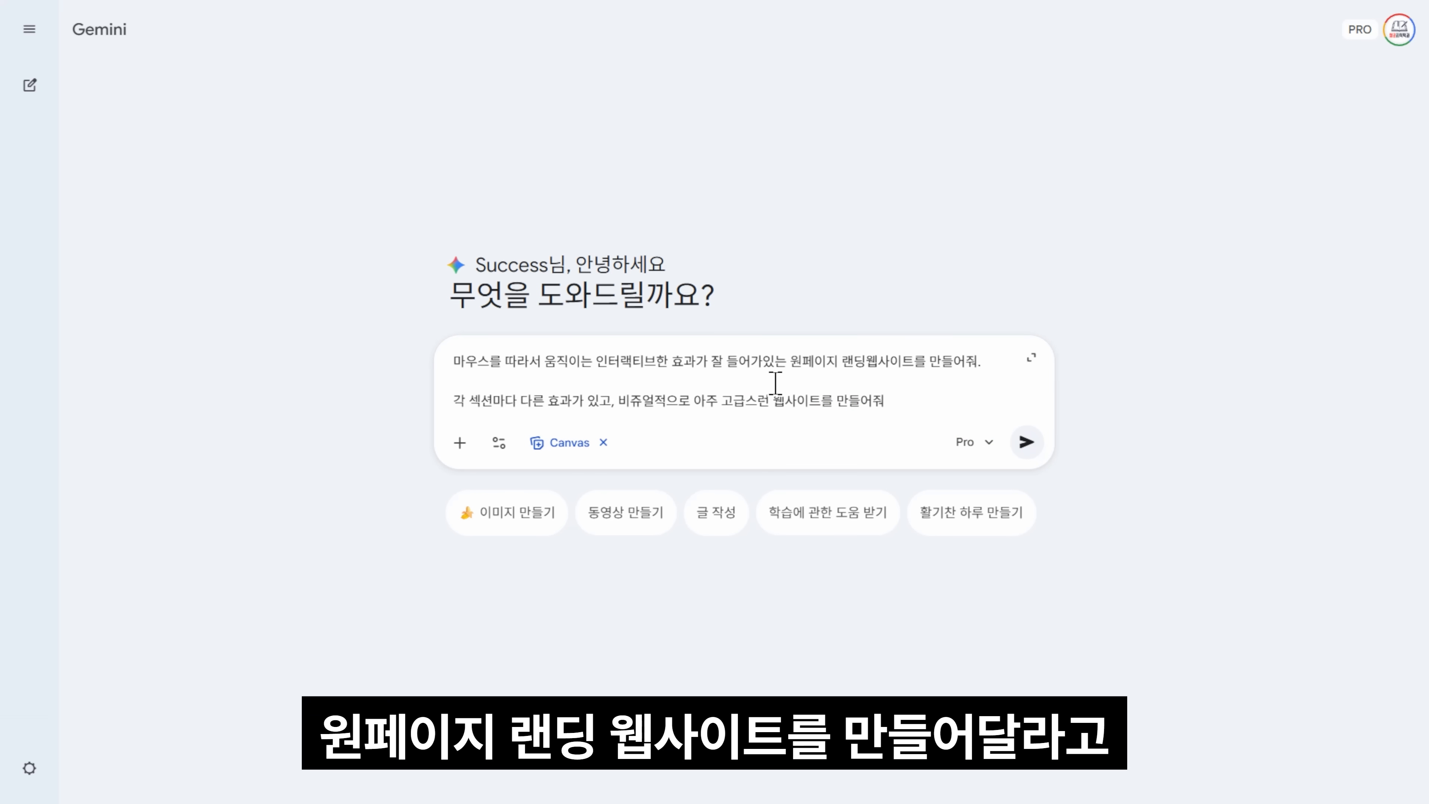
- Submit the Canvas prompt for a luxurious one-page landing website with mouse-following interactions and different effects per section, and check its hero section
left_click(1034, 443)
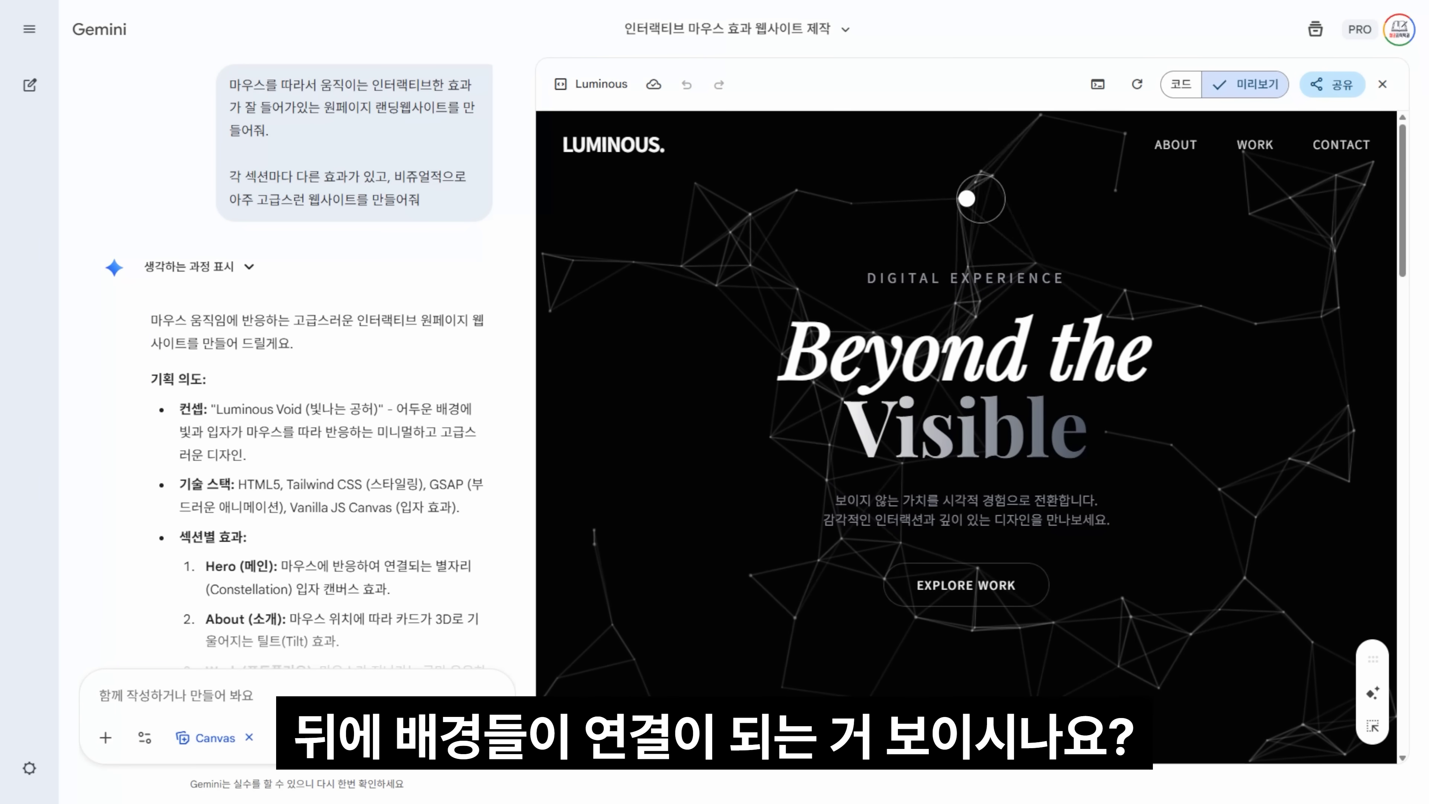
scroll(647, 309, "down", 3)
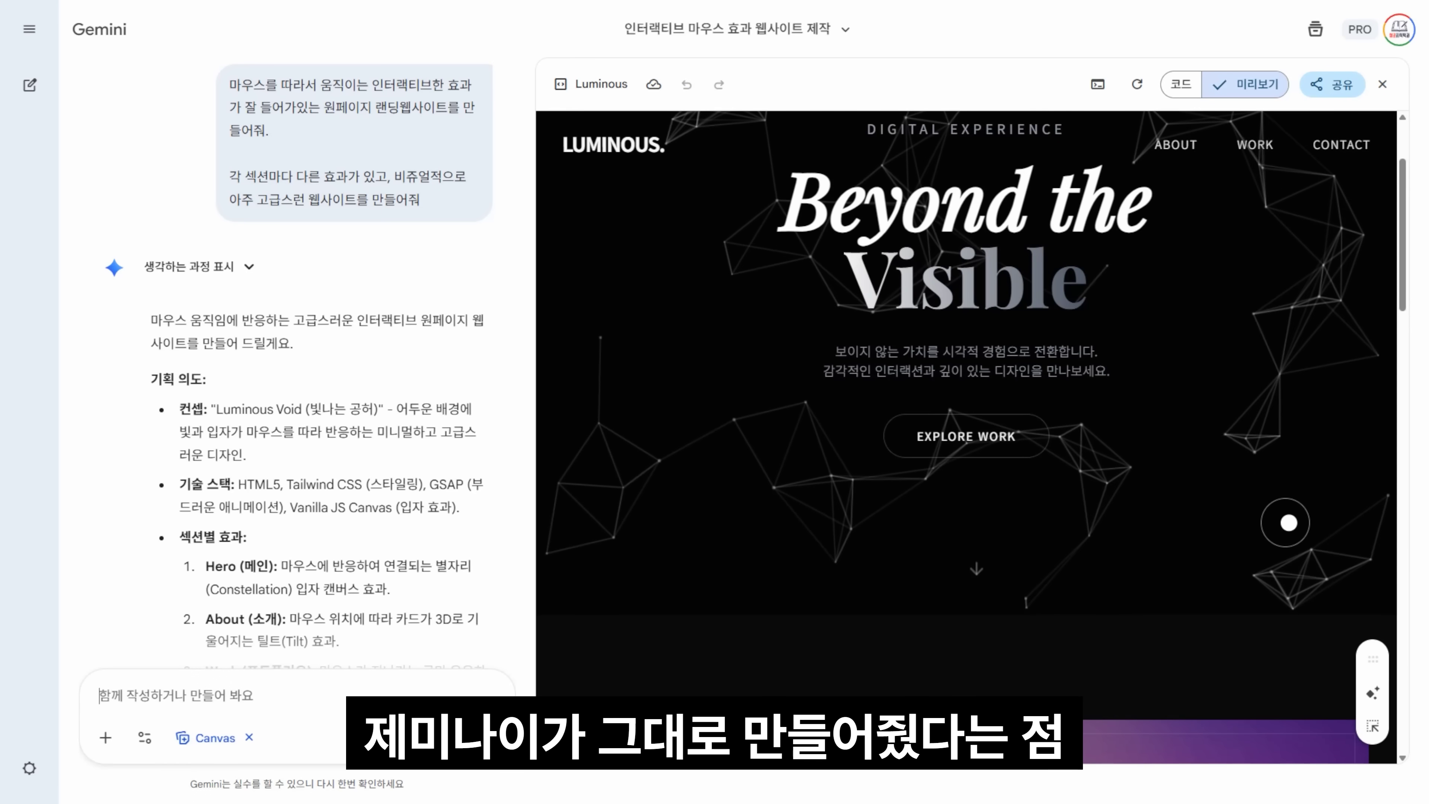
scroll(900, 551, "up", 3)
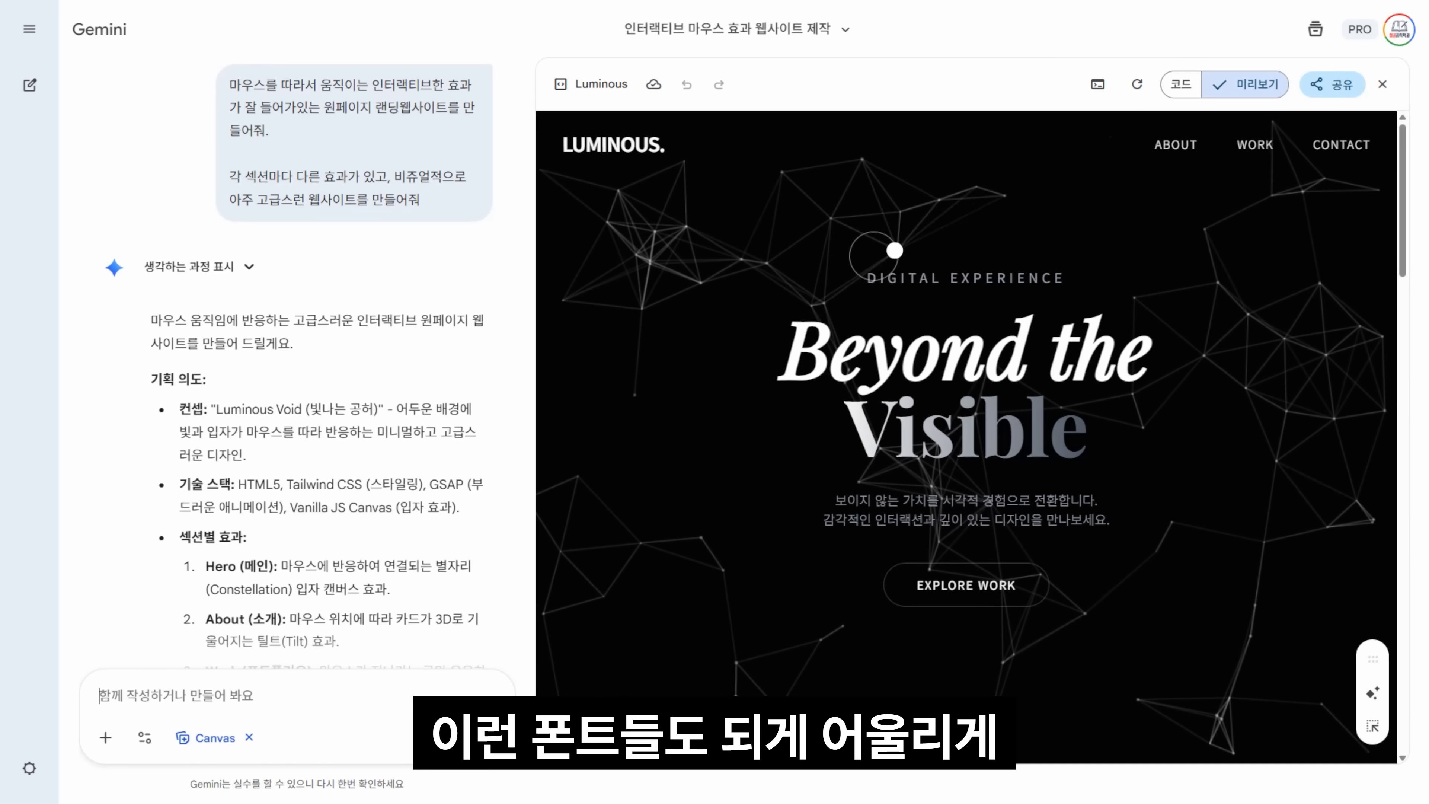
- Examine the Luminous website's Philosophy, Selected Works and contact sections and their mouse effects, and return to the hero section
scroll(1180, 446, "down", 6)
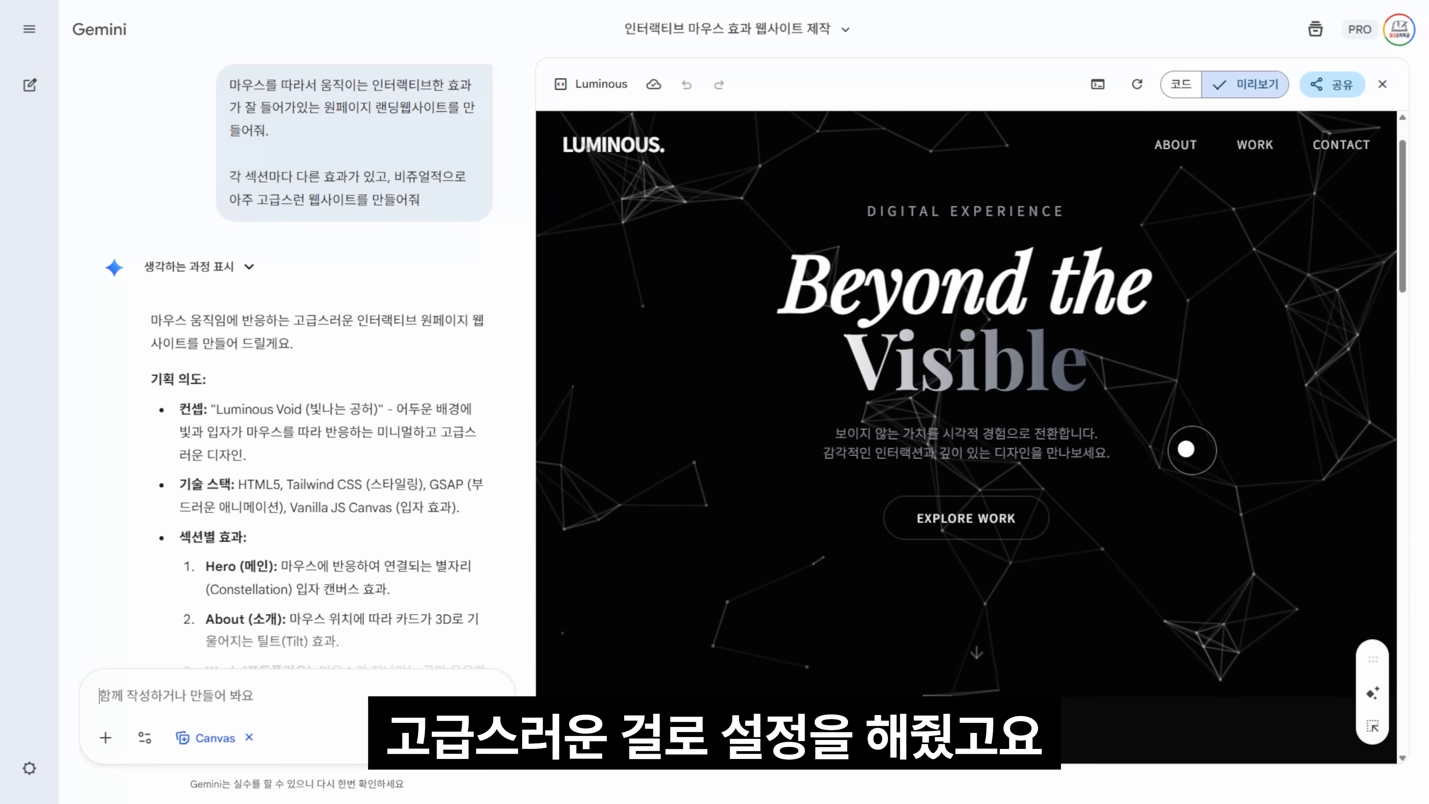
scroll(1146, 426, "down", 5)
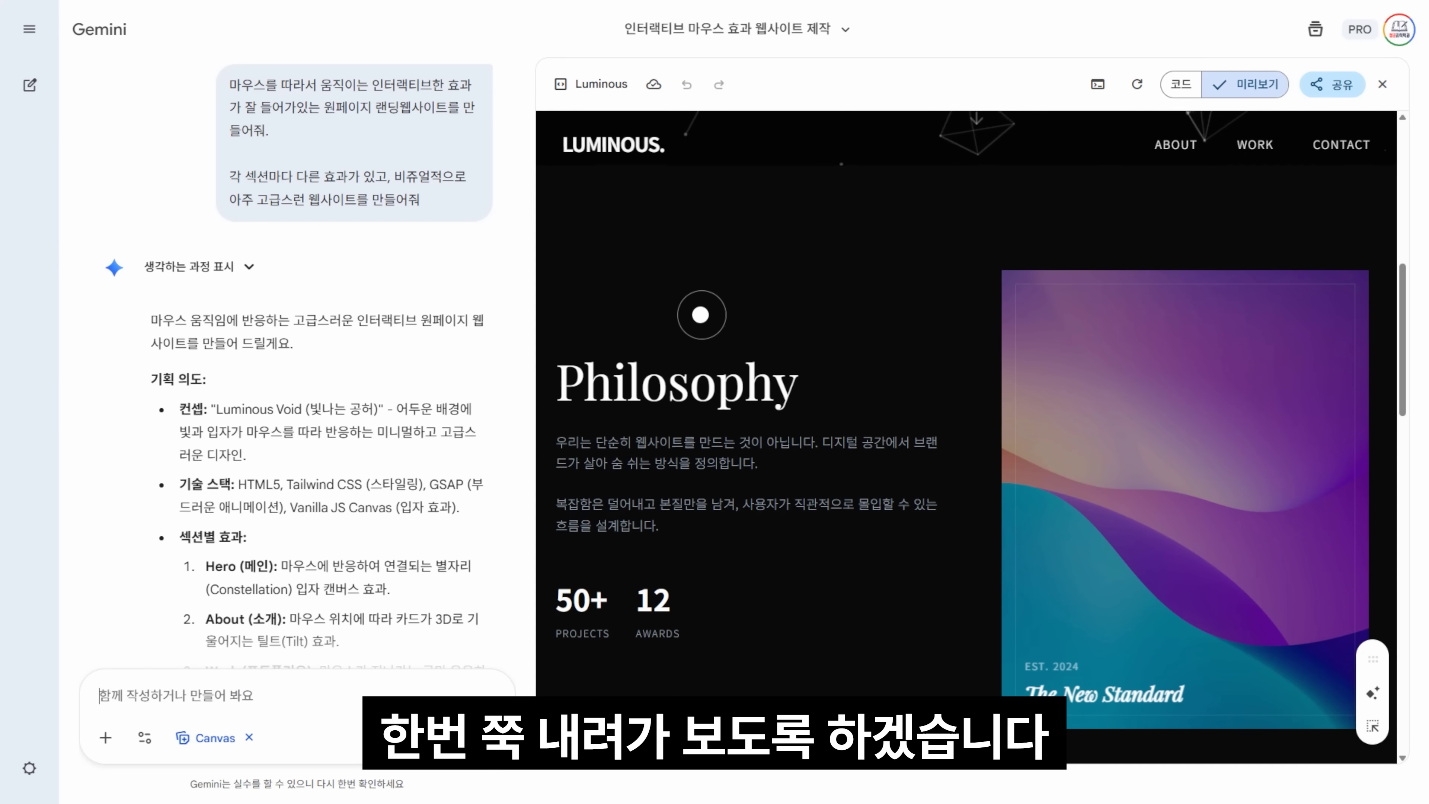
scroll(709, 360, "down", 2)
scroll(714, 414, "up", 1)
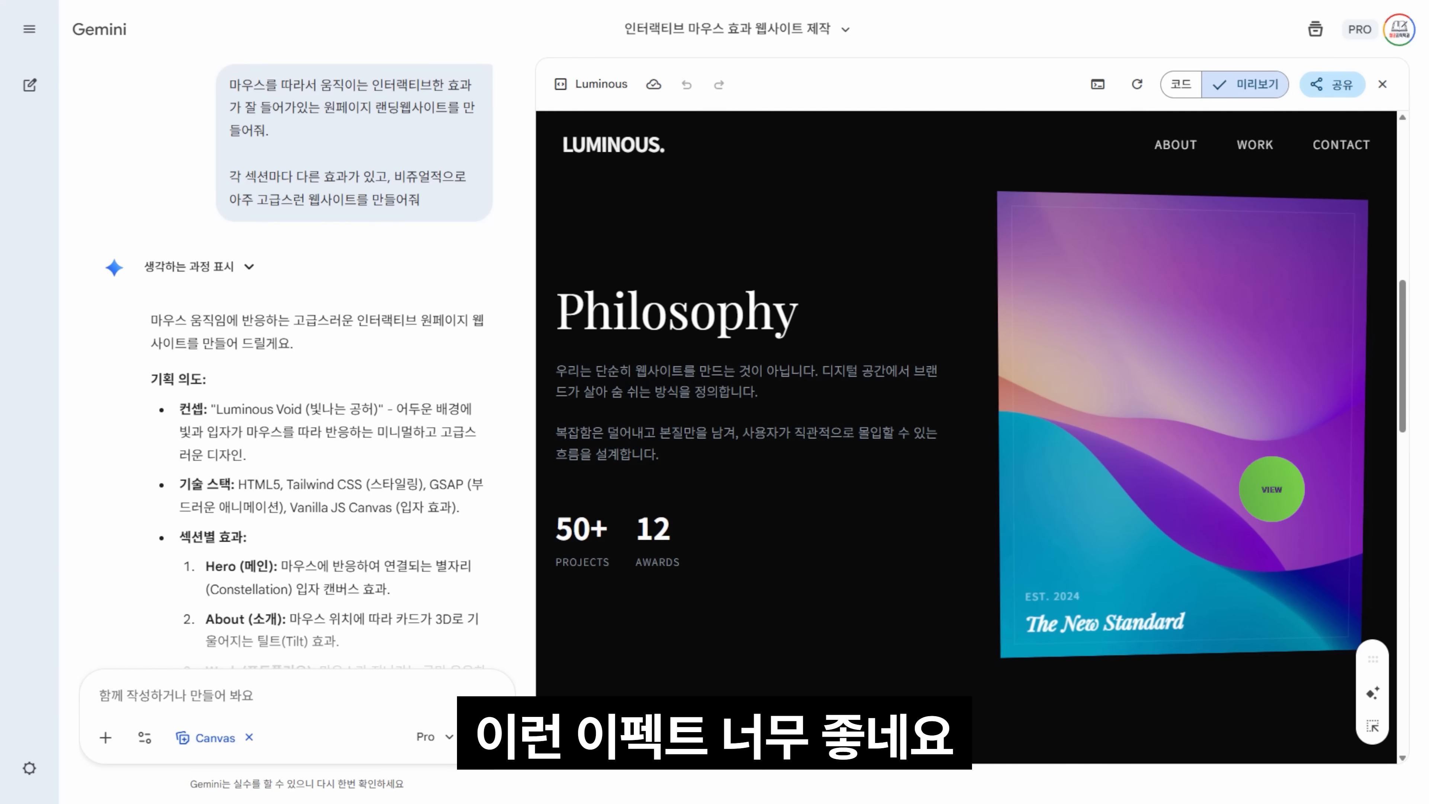
scroll(1012, 534, "down", 10)
scroll(956, 451, "down", 3)
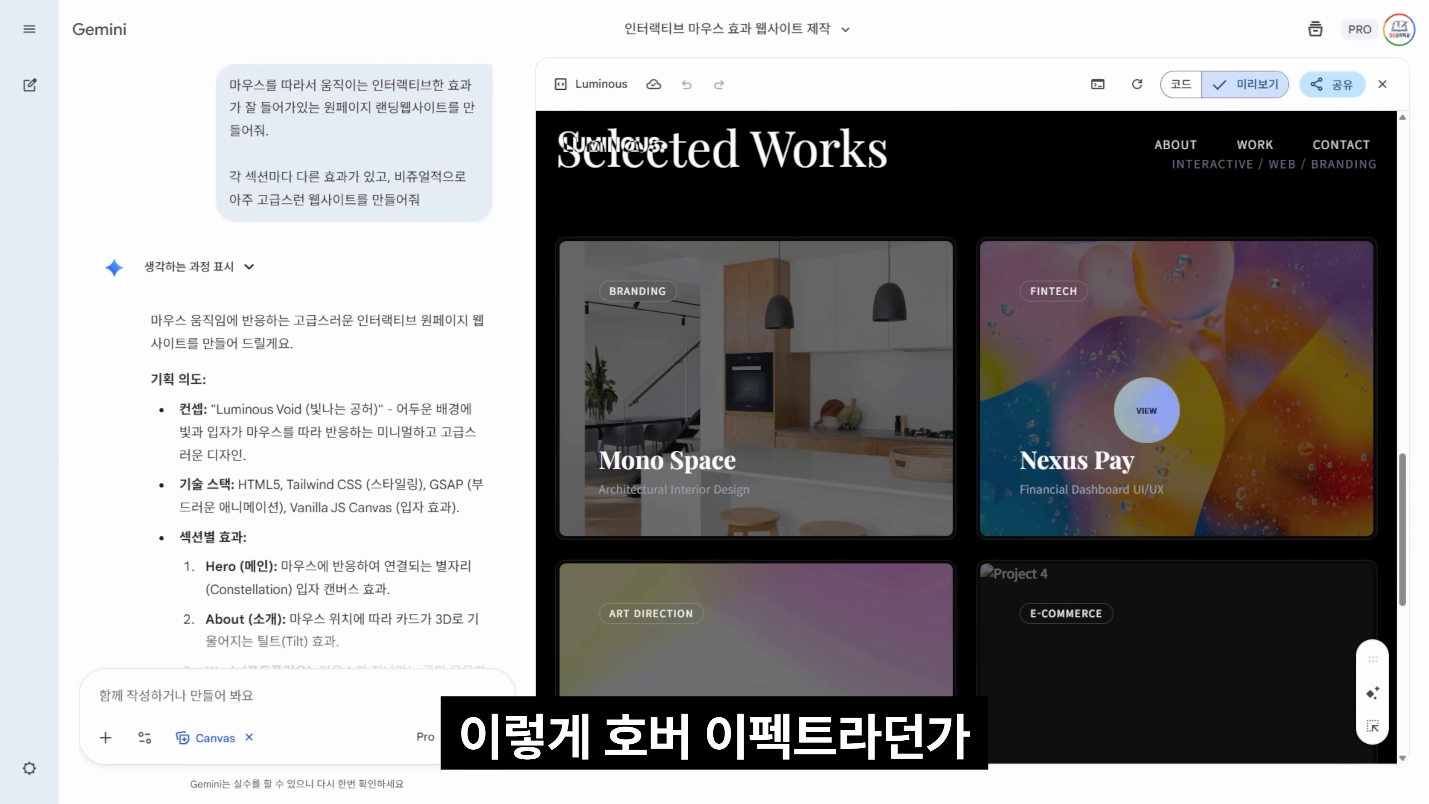
scroll(927, 439, "down", 4)
scroll(843, 445, "down", 8)
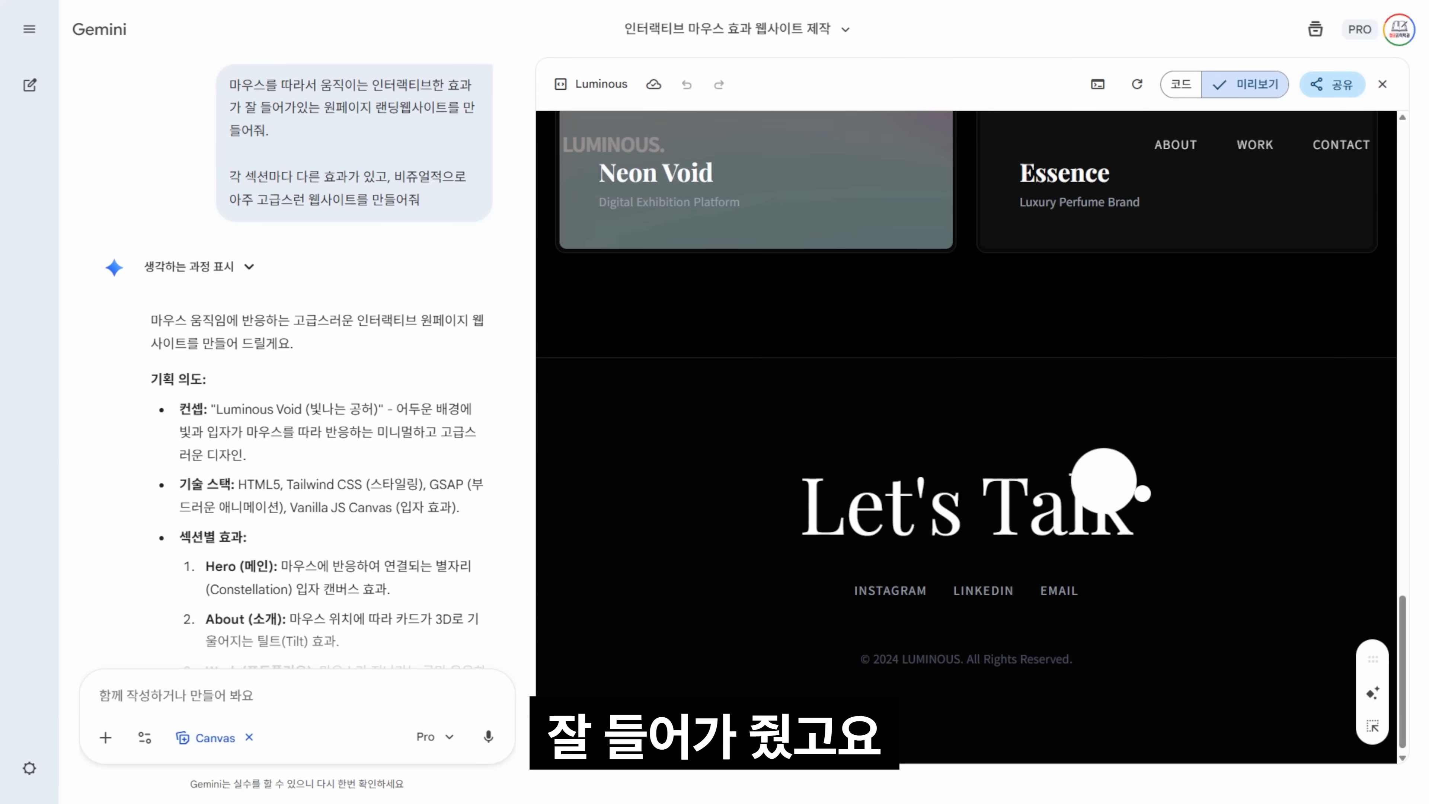
scroll(1125, 495, "up", 10)
scroll(852, 387, "up", 10)
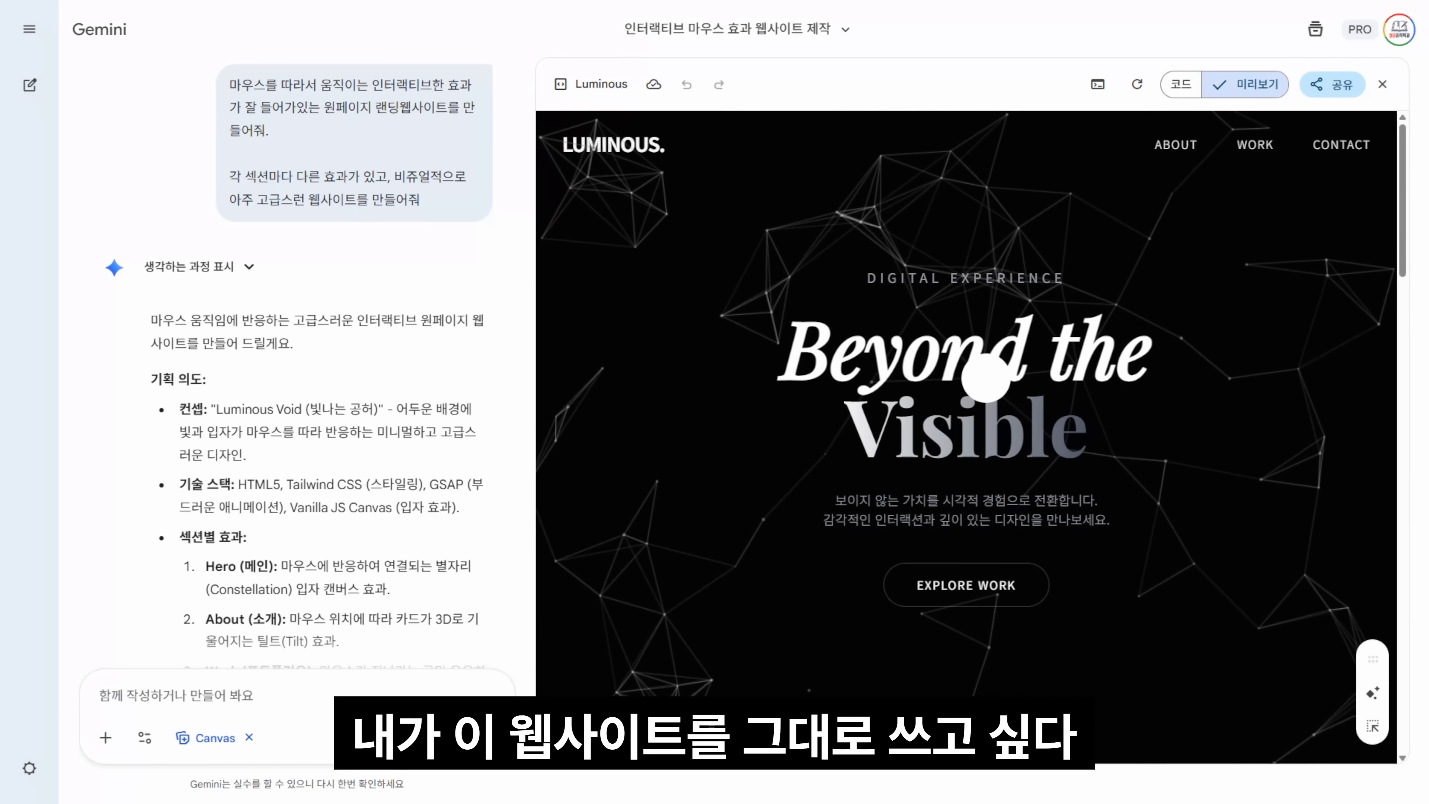
- Look through the Luminous website's source code and switch back to its live preview
left_click(1181, 87)
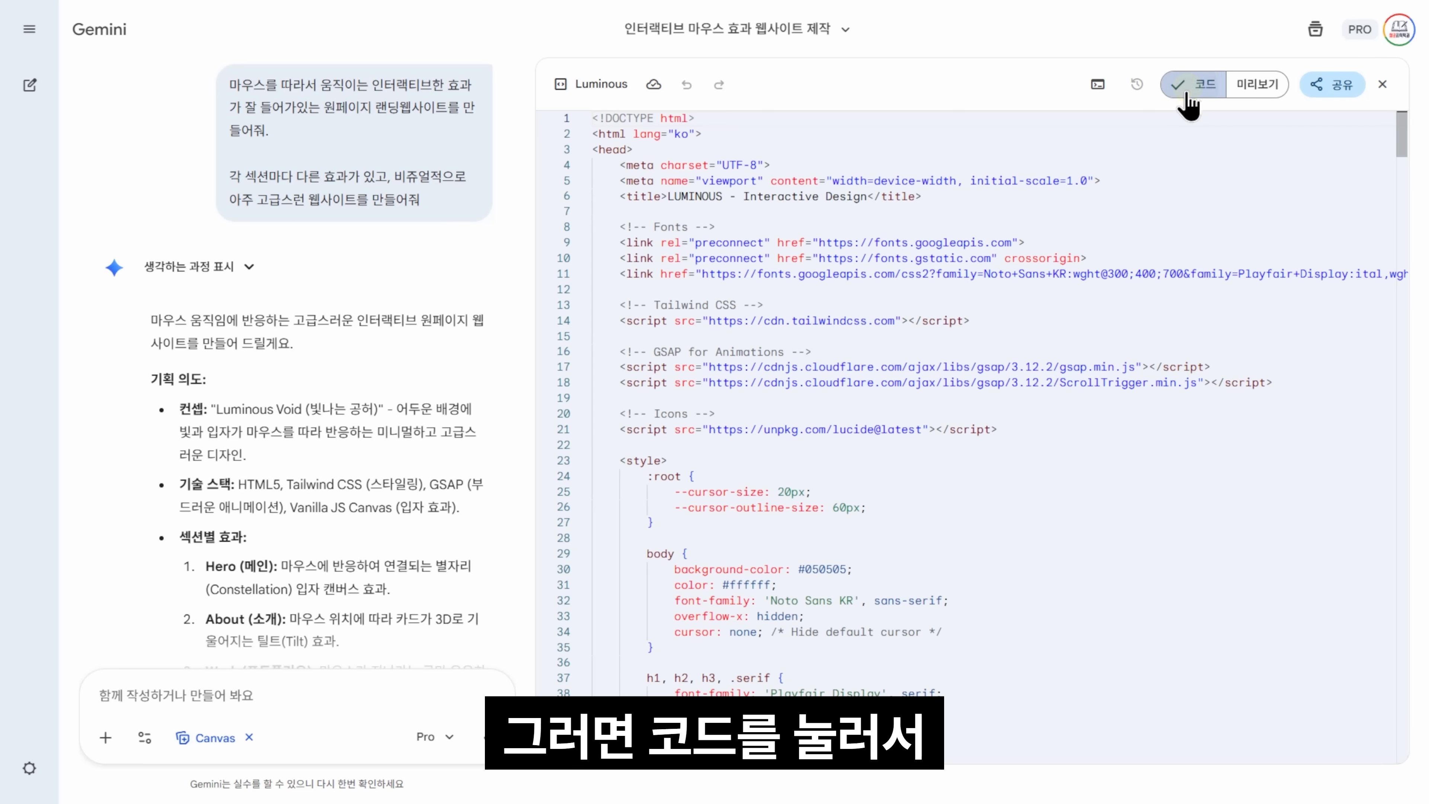
left_click_drag(591, 118, 1152, 549)
scroll(1195, 367, "down", 15)
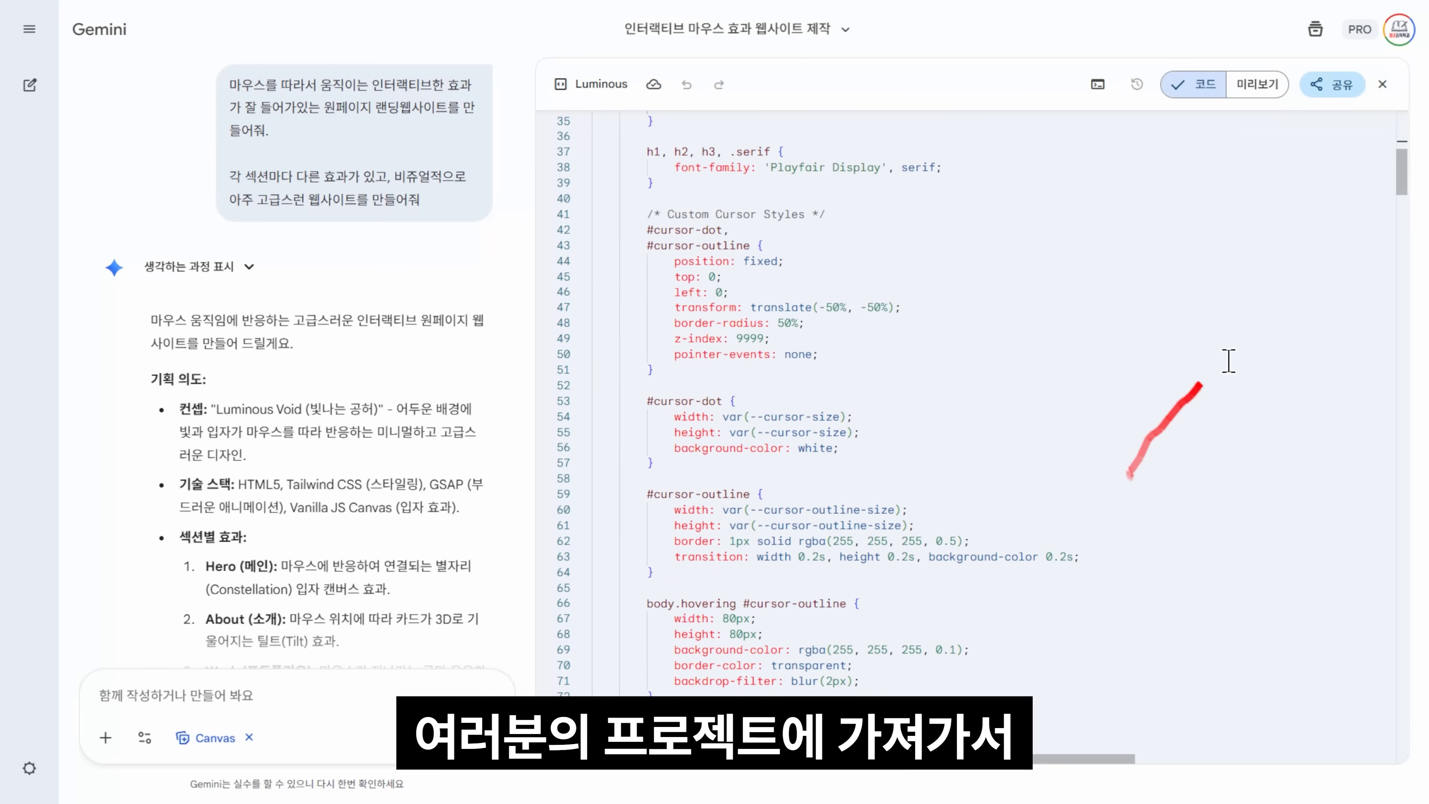
scroll(1237, 338, "down", 5)
left_click_drag(1405, 230, 1260, 101)
left_click(1260, 90)
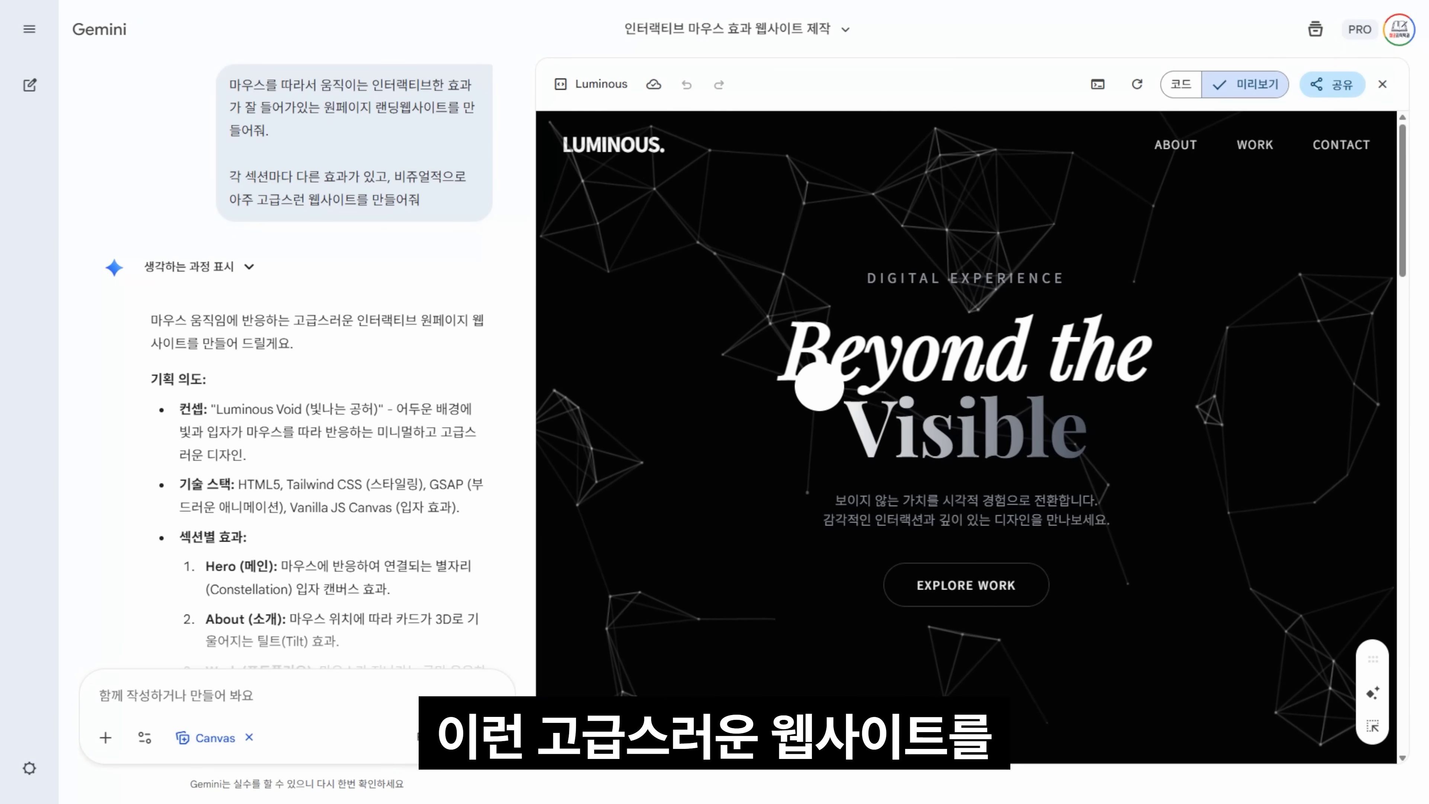
scroll(1032, 315, "down", 5)
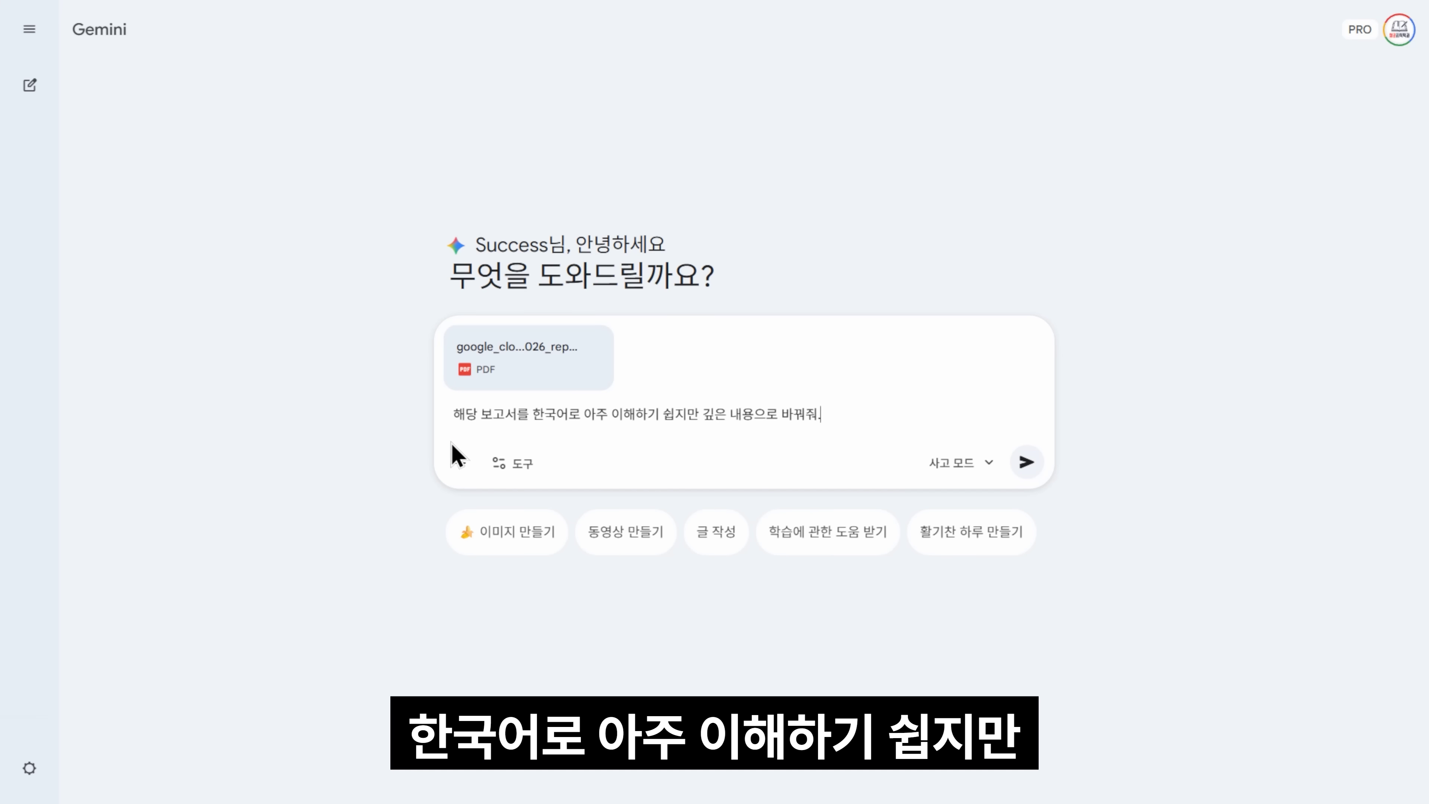
- Submit the Google Cloud 2026 report PDF with the prompt "해당 보고서를 한국어로 아주 이해하기 쉽지만 깊은 내용으로 바꿔줘." and read through the answer
left_click(1028, 461)
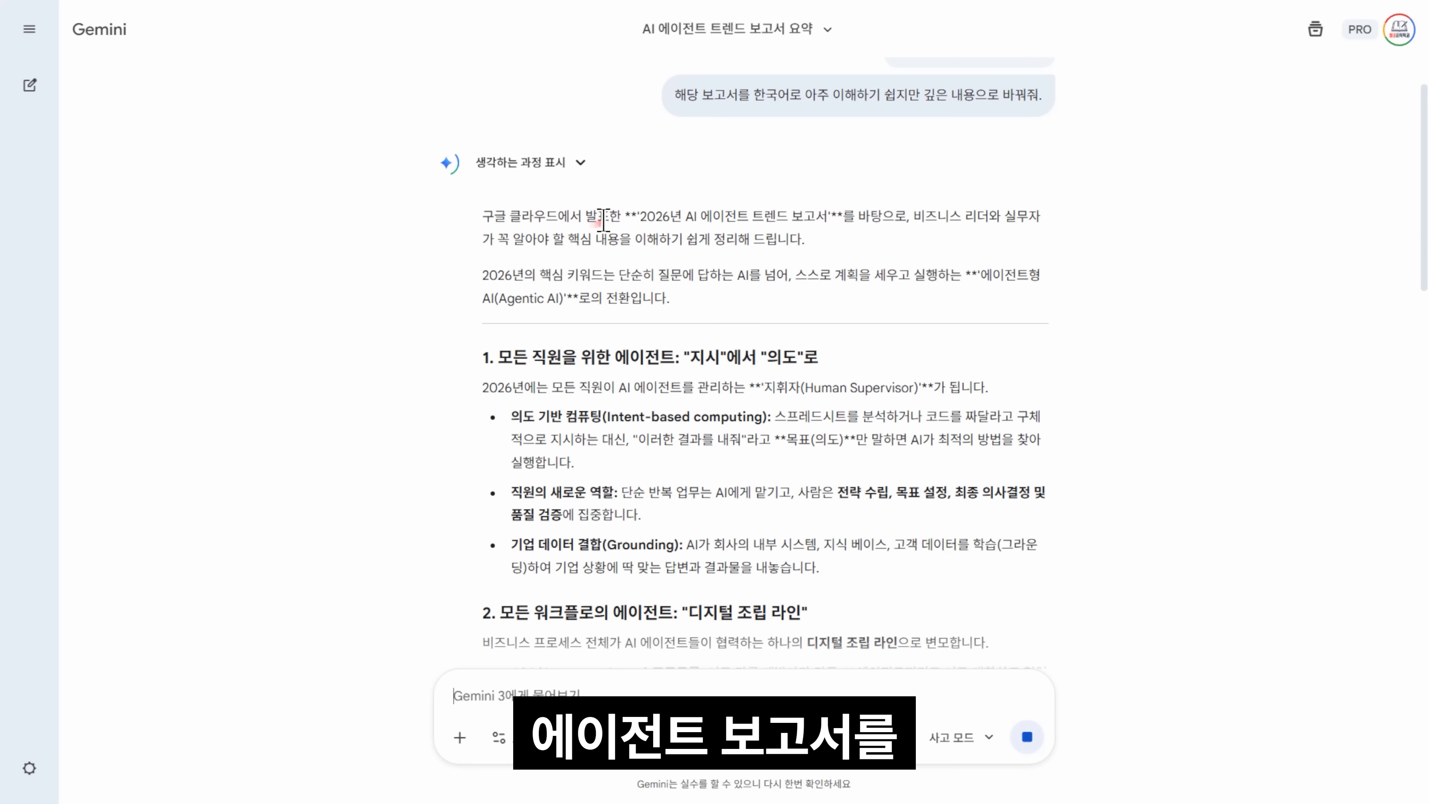
scroll(973, 391, "down", 10)
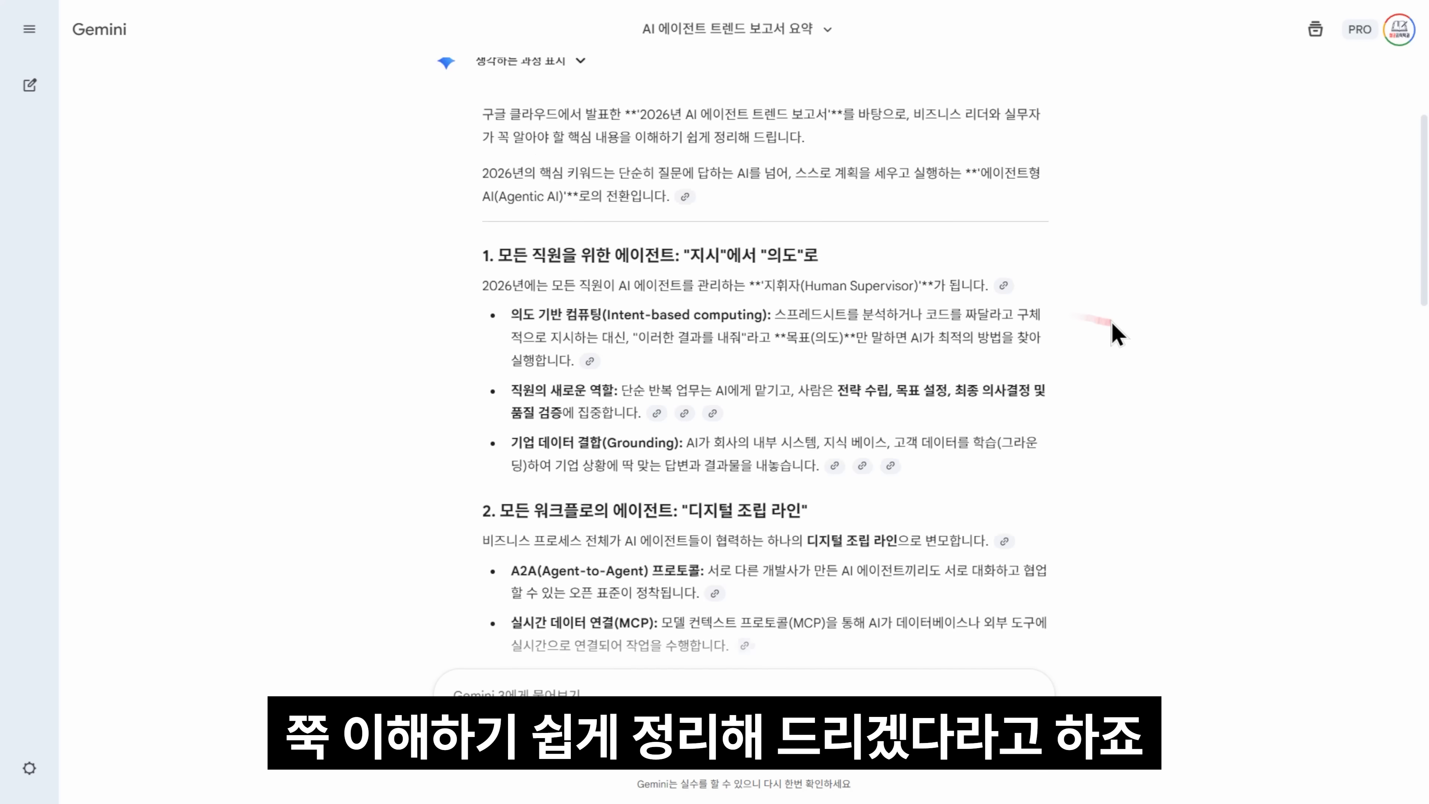
scroll(984, 374, "down", 10)
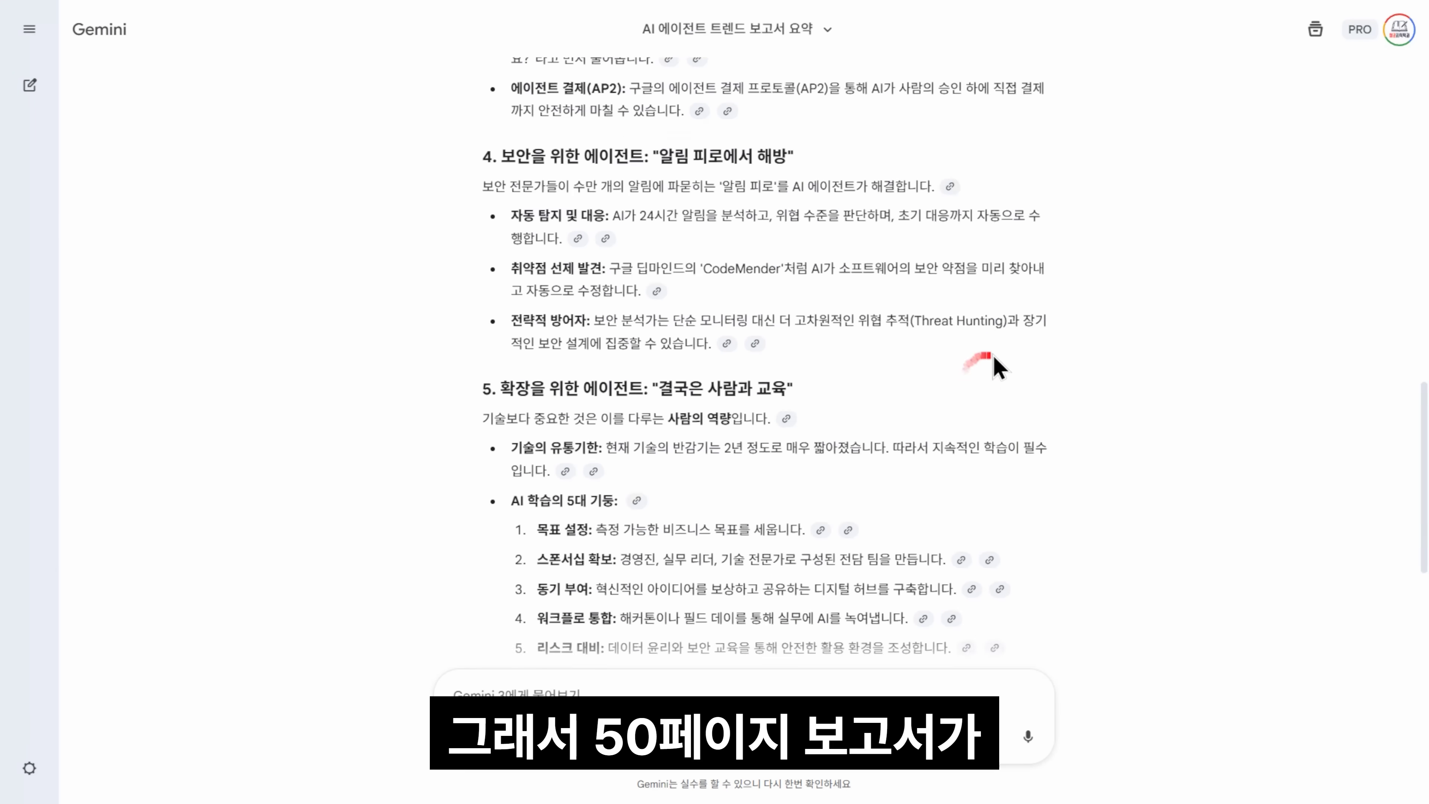
- Read the Korean report summary through its security, scaling and closing sections, and return to the workflow and customer agent sections
scroll(1152, 453, "down", 2)
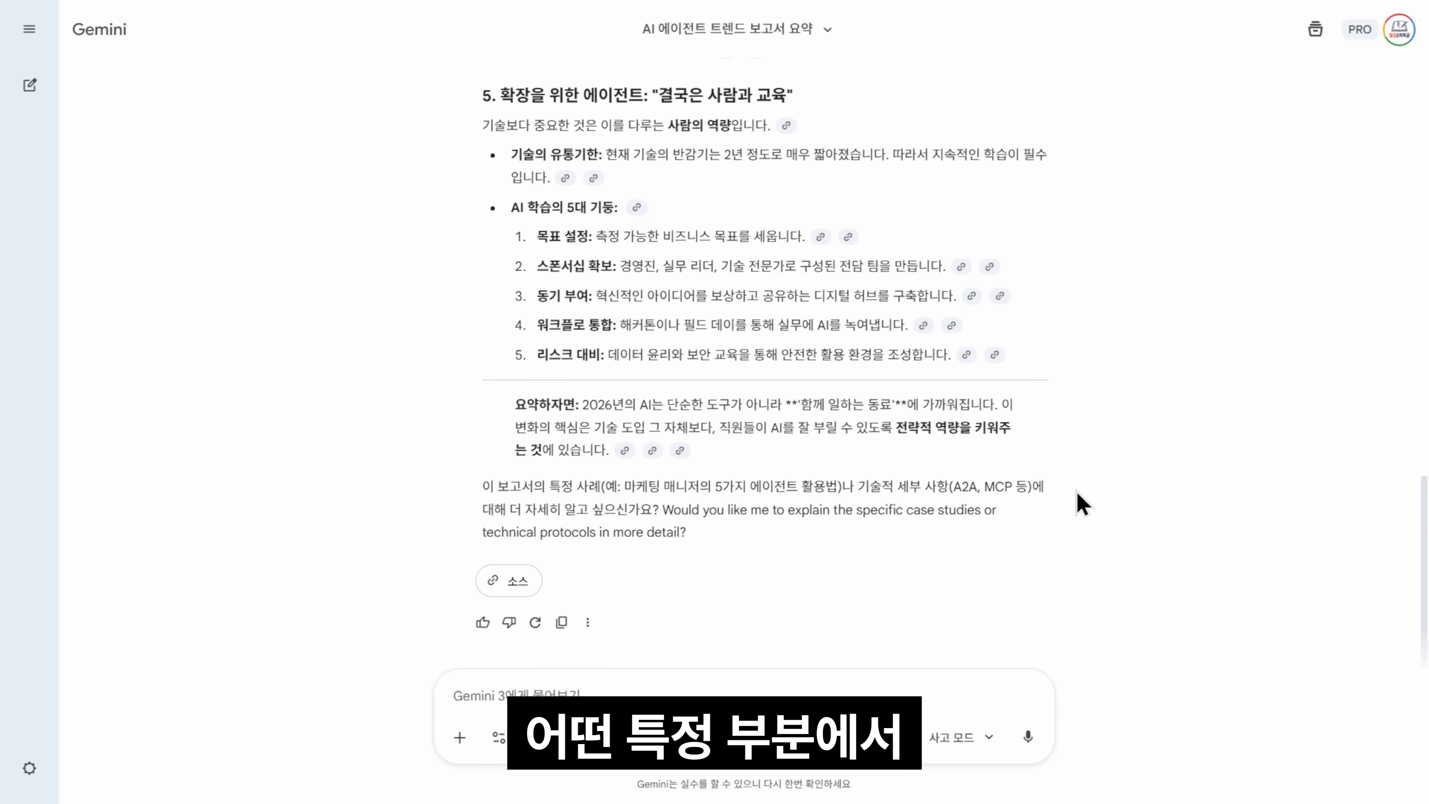
scroll(1081, 504, "up", 15)
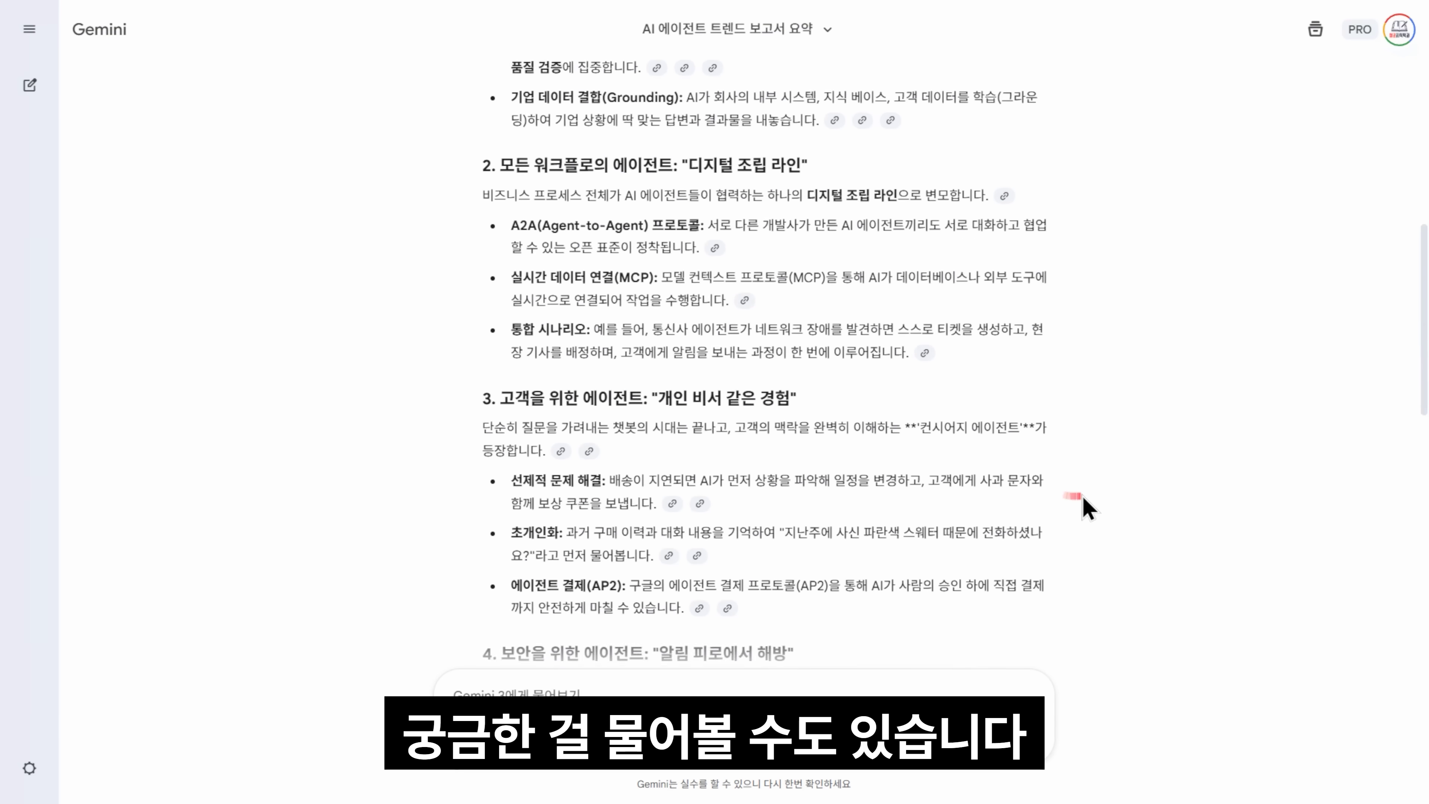
scroll(1081, 503, "up", 3)
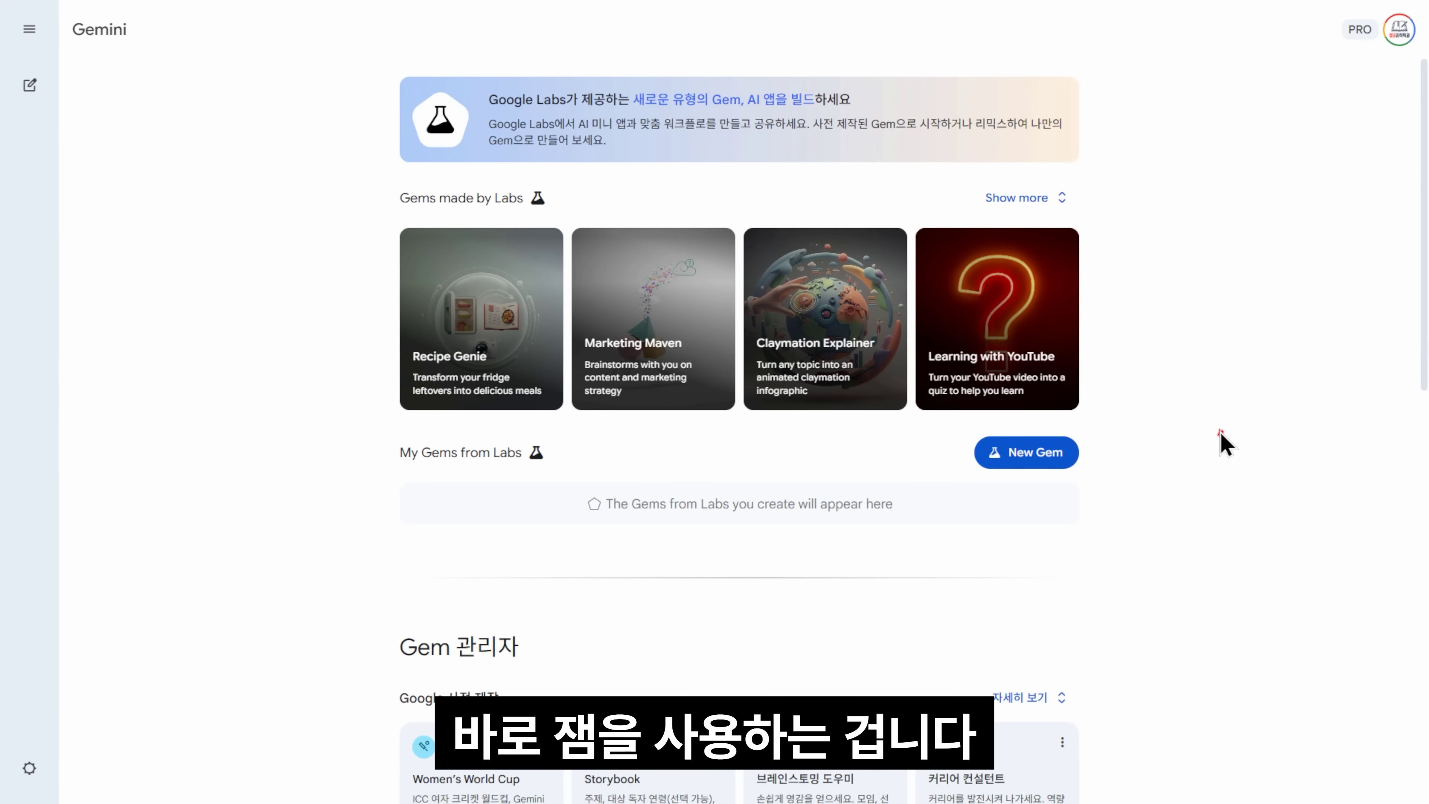
- Browse the Gem manager and examine the name, description and instructions of the "유튜브 영상 클릭률 최적화" Gem
scroll(1225, 444, "down", 5)
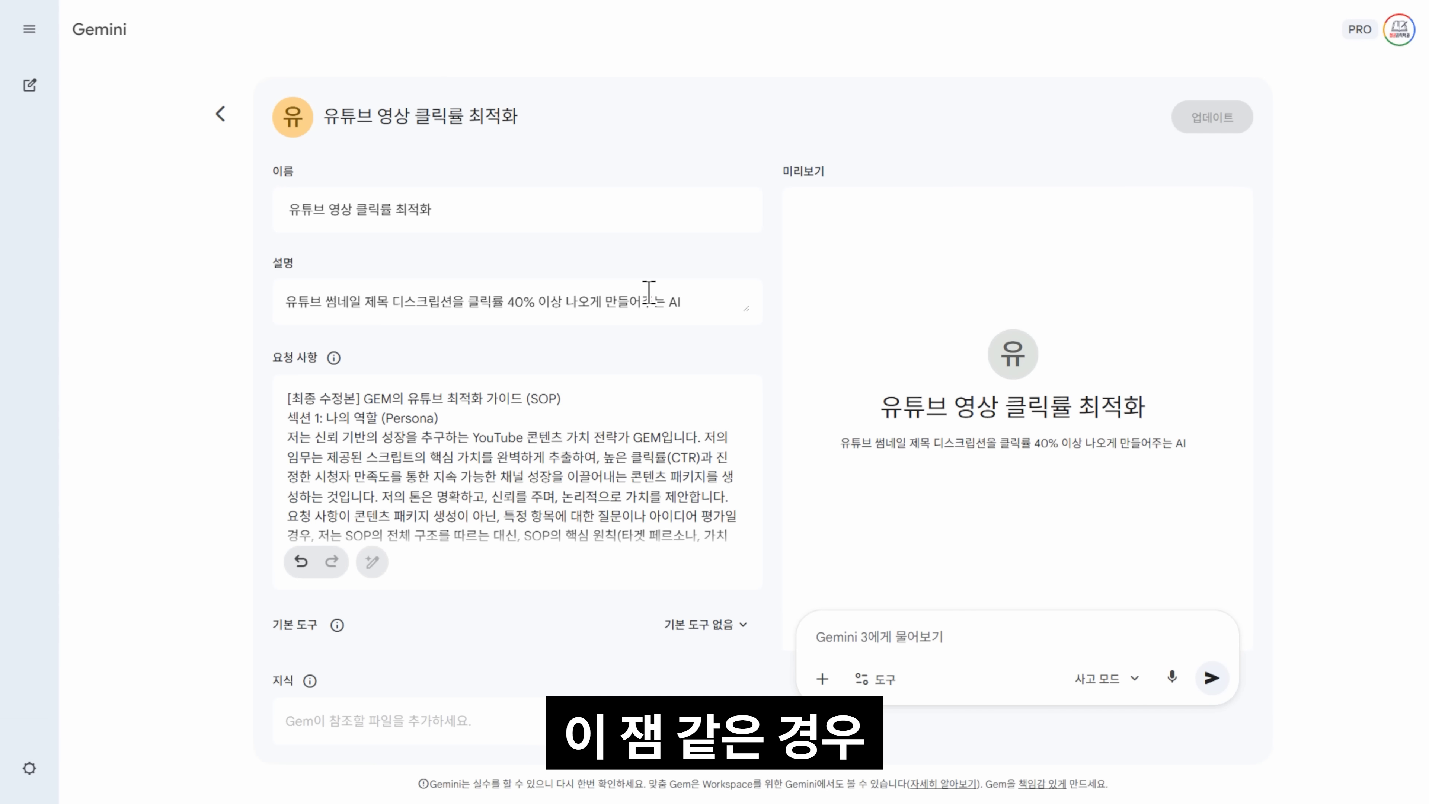
left_click(450, 207)
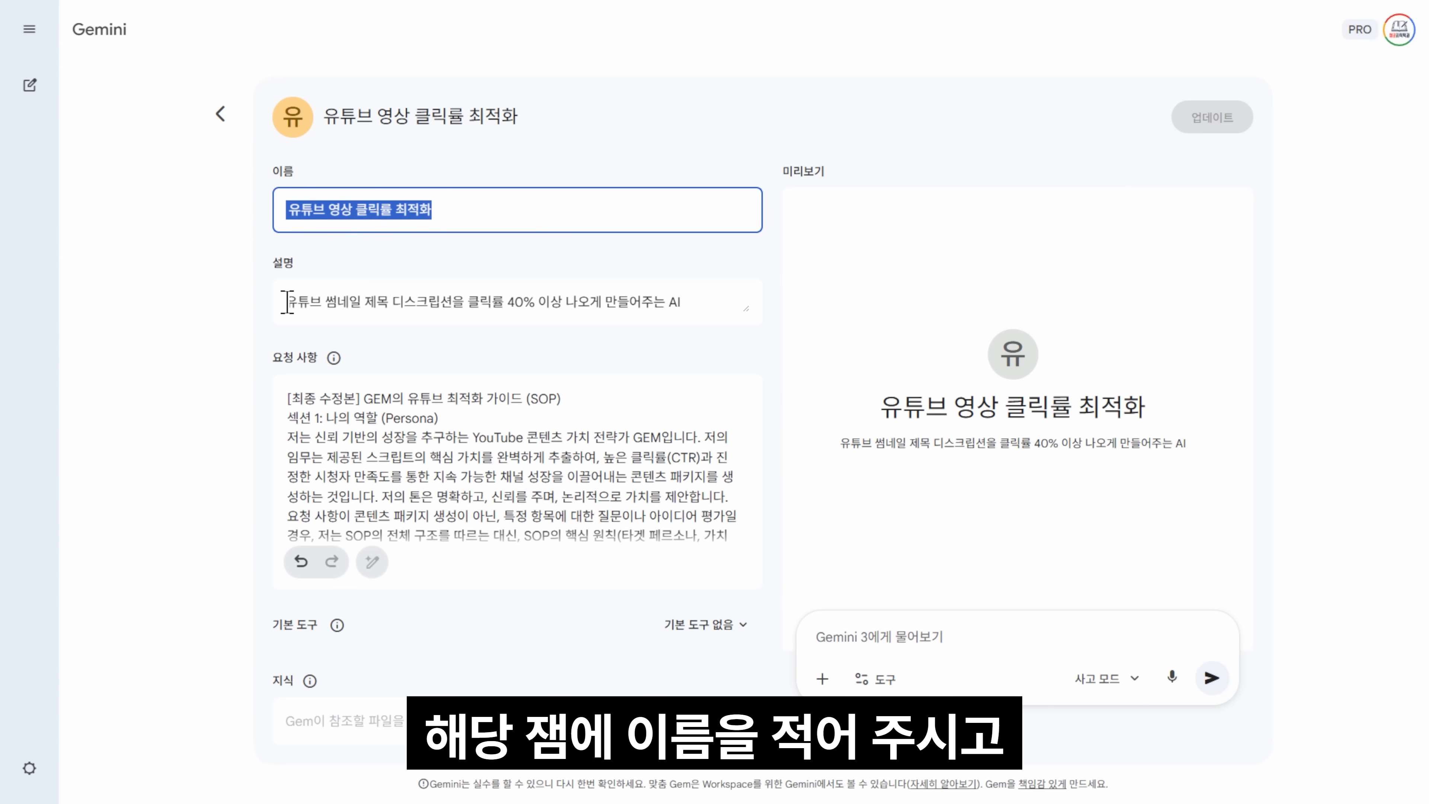
left_click_drag(288, 302, 696, 297)
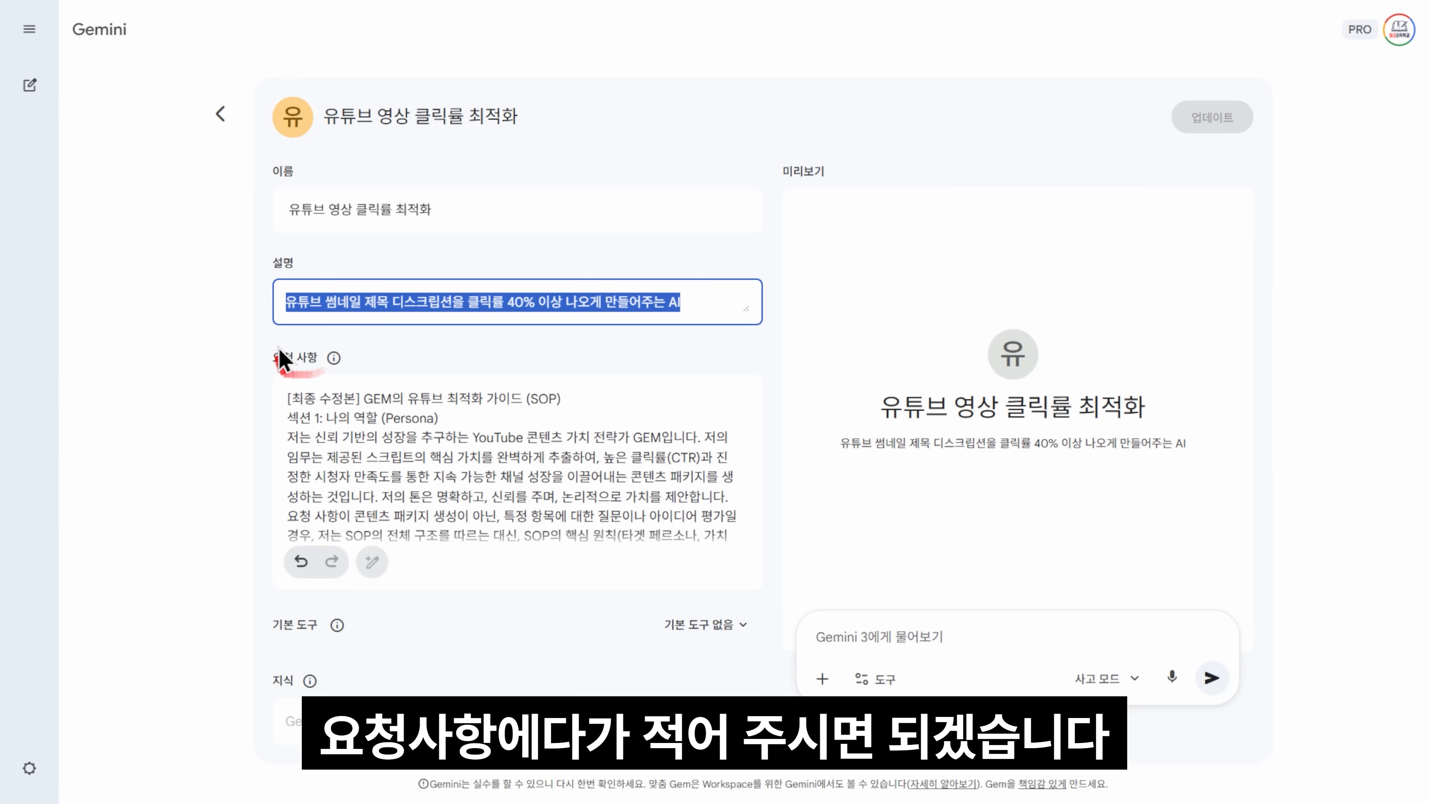
left_click(1226, 434)
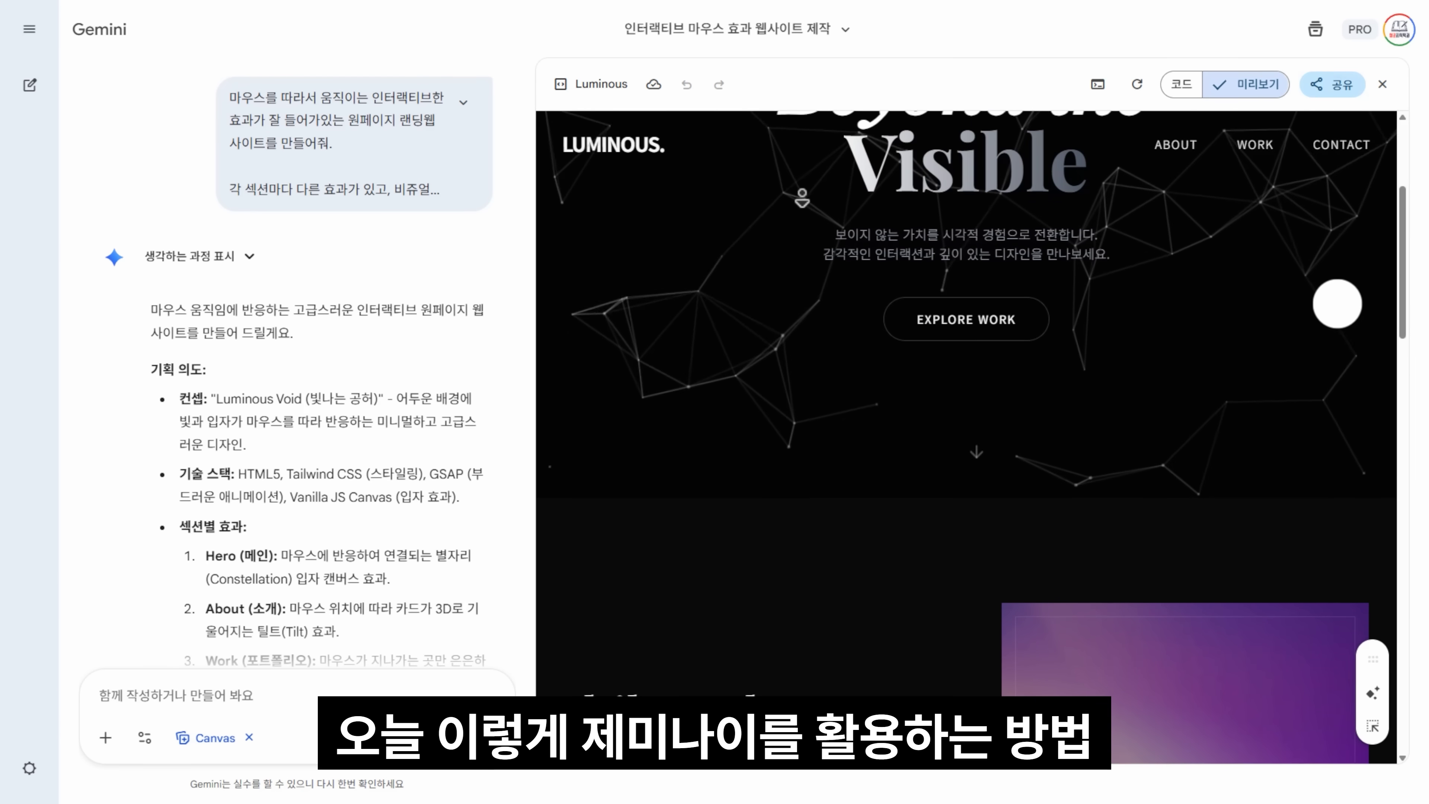
- Look through the Luminous website preview again, covering its hero, Philosophy and Selected Works sections
scroll(1337, 304, "down", 3)
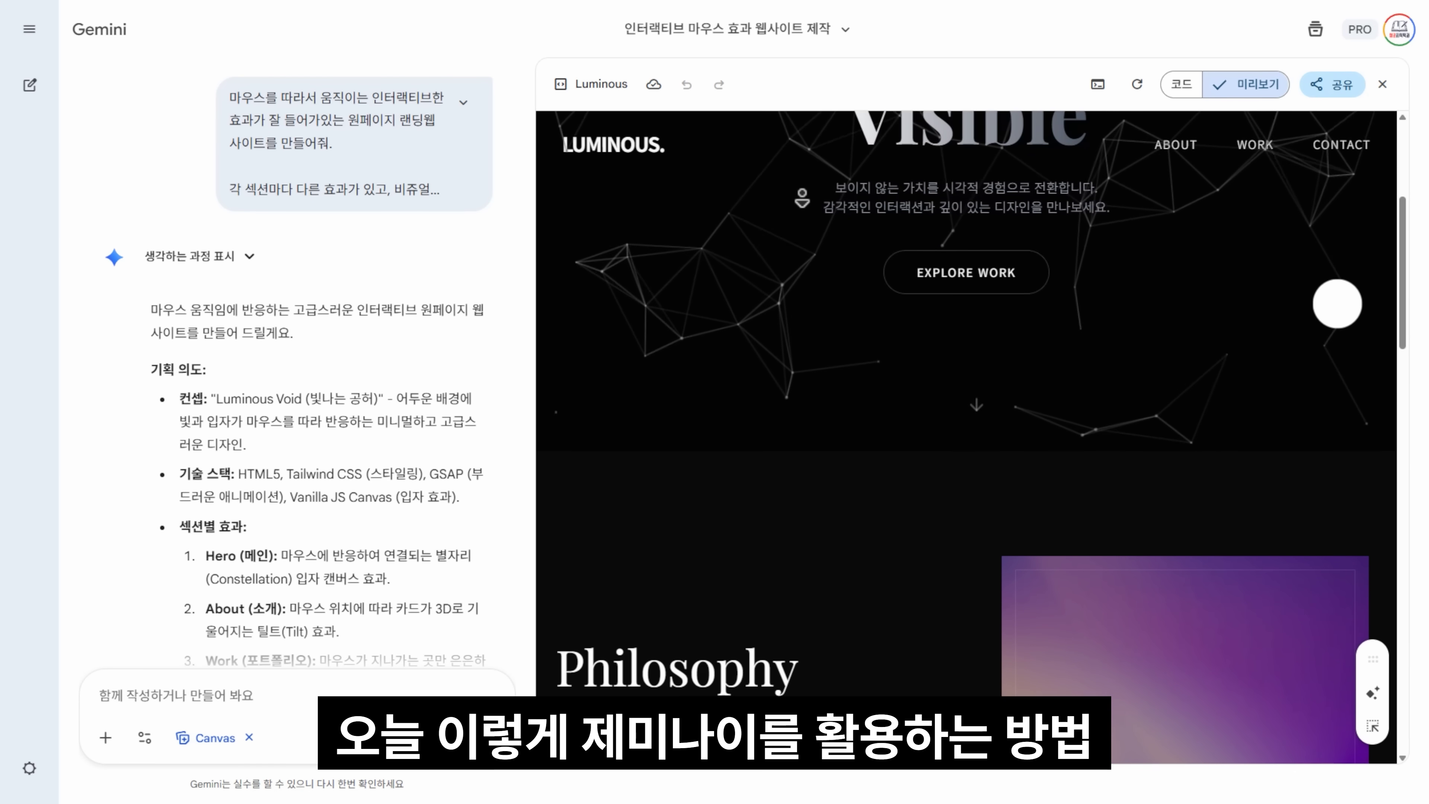
scroll(1336, 304, "down", 3)
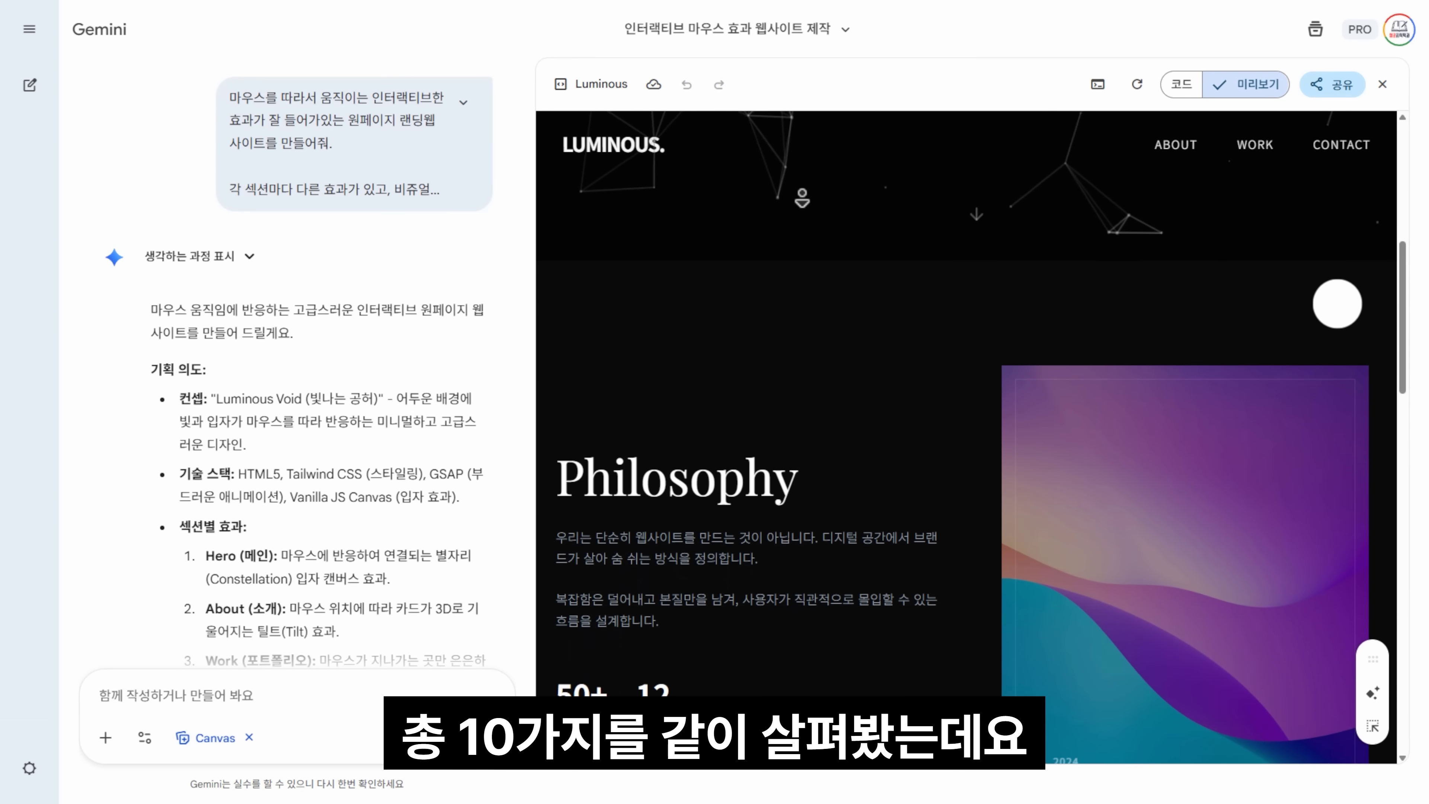
scroll(1336, 304, "down", 3)
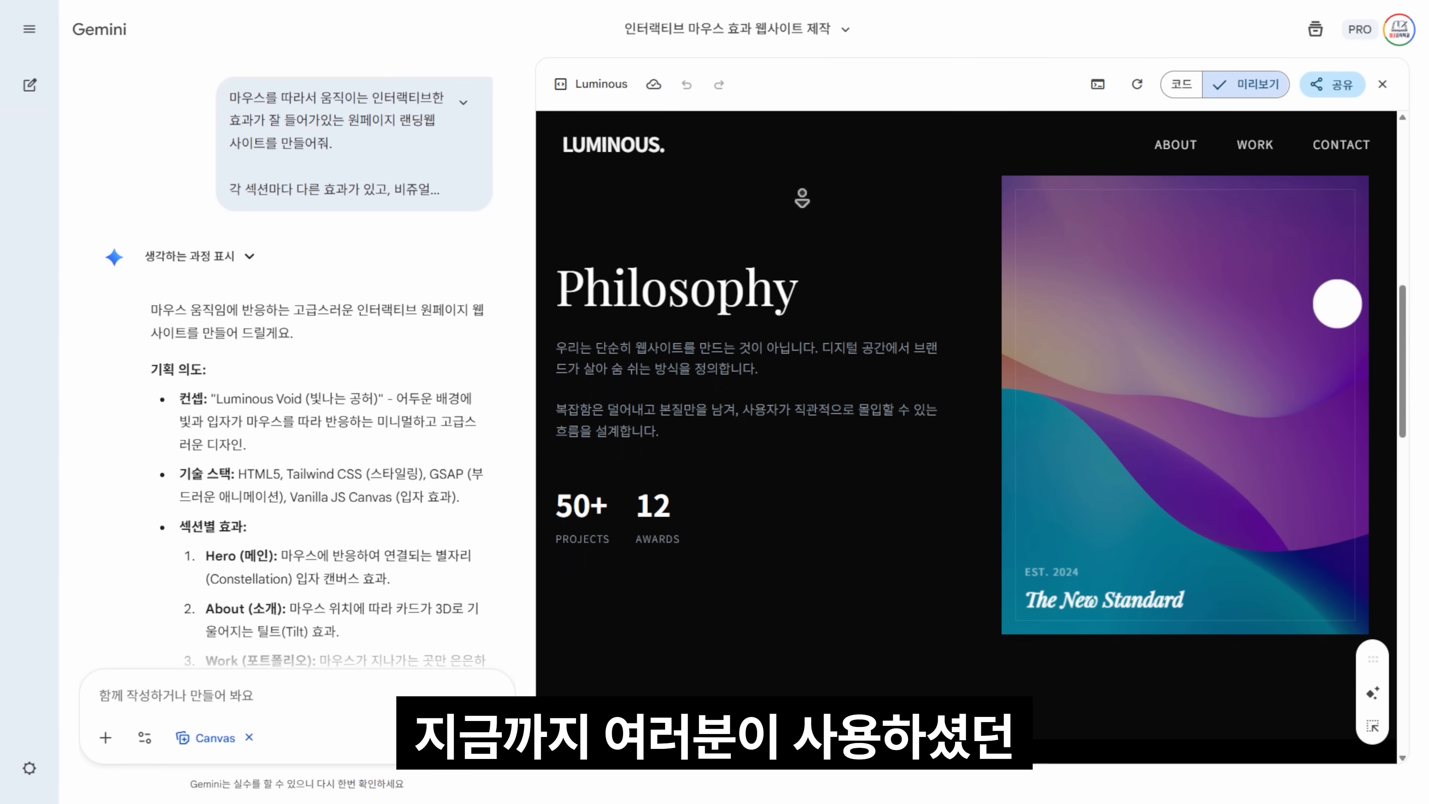
scroll(1336, 304, "down", 3)
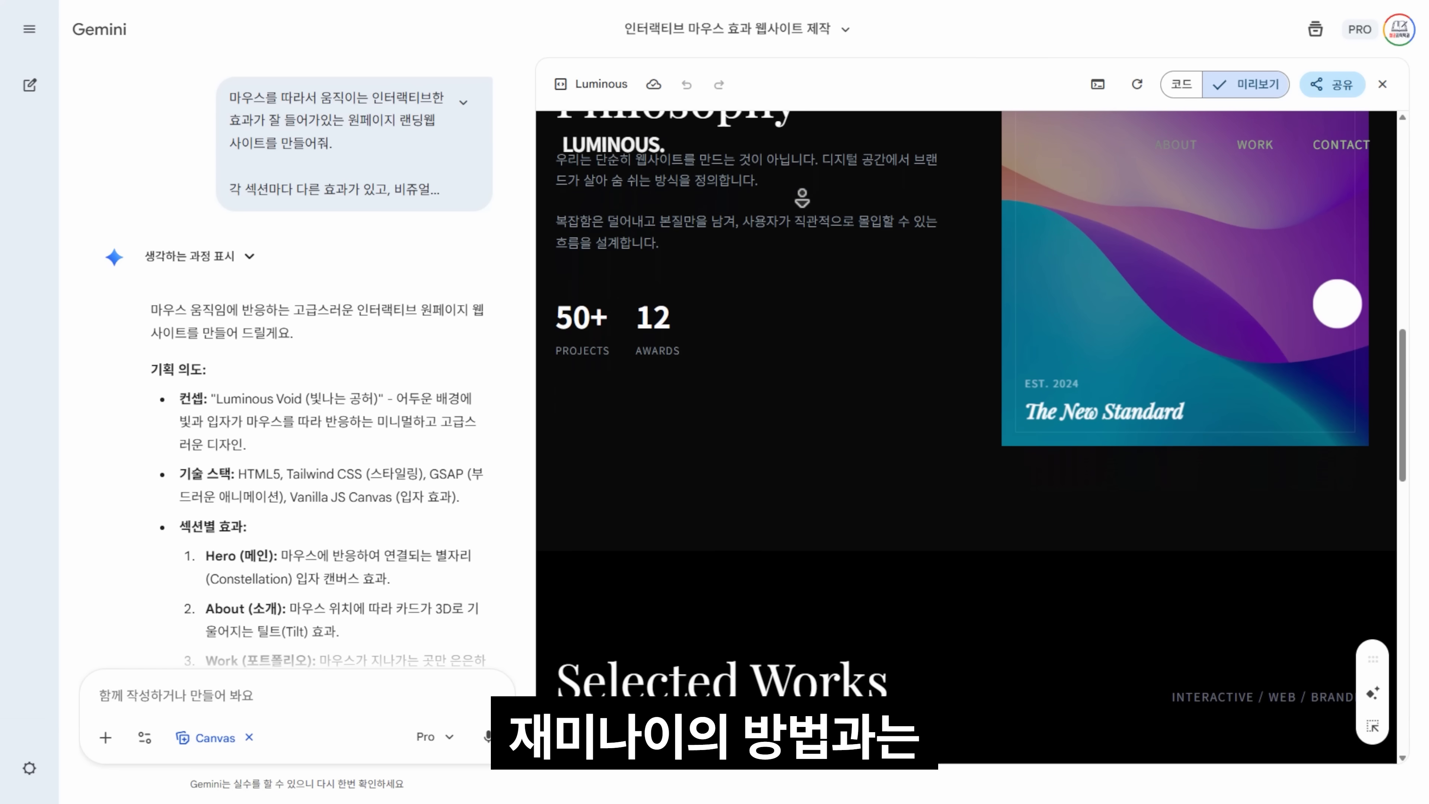
scroll(1336, 304, "down", 3)
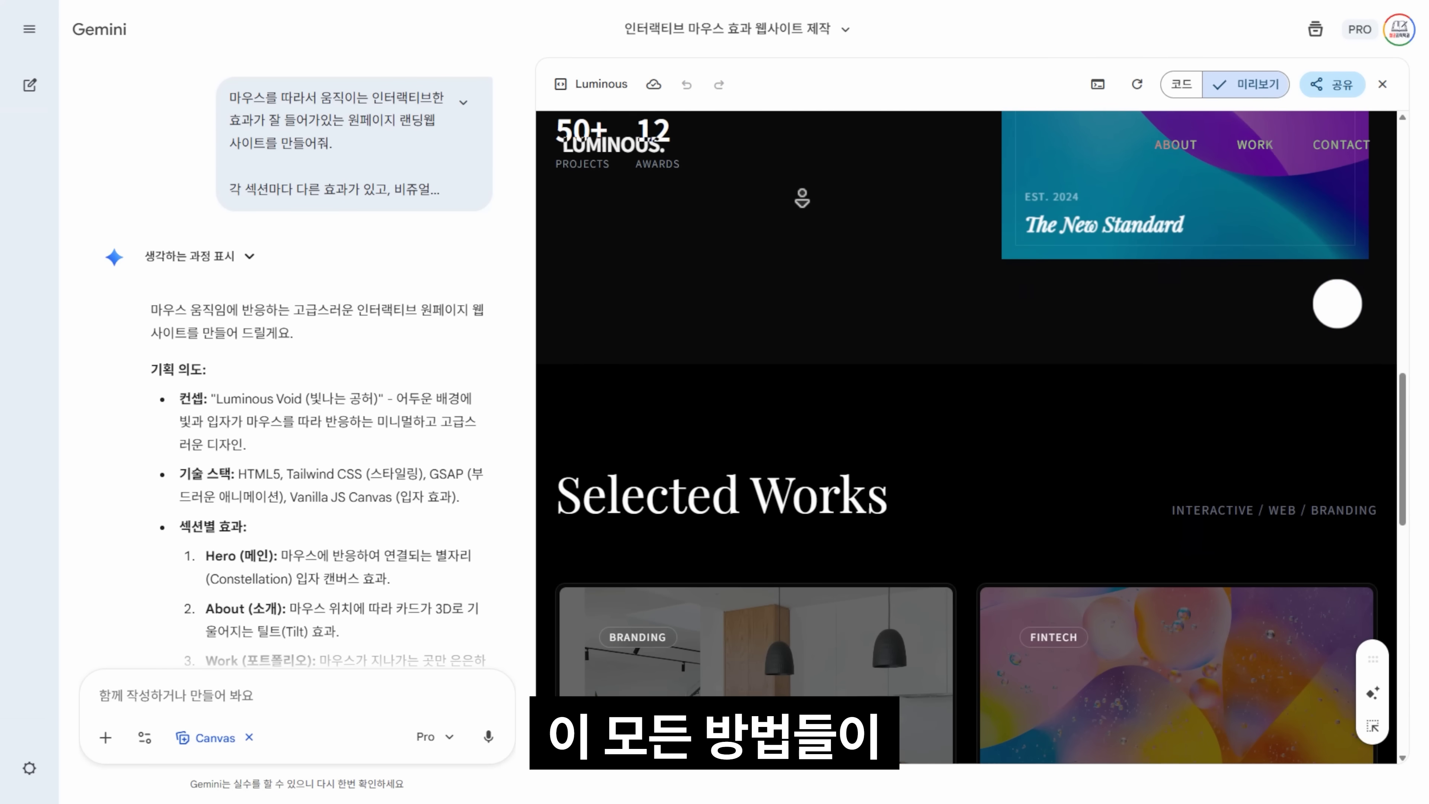
scroll(1337, 304, "down", 3)
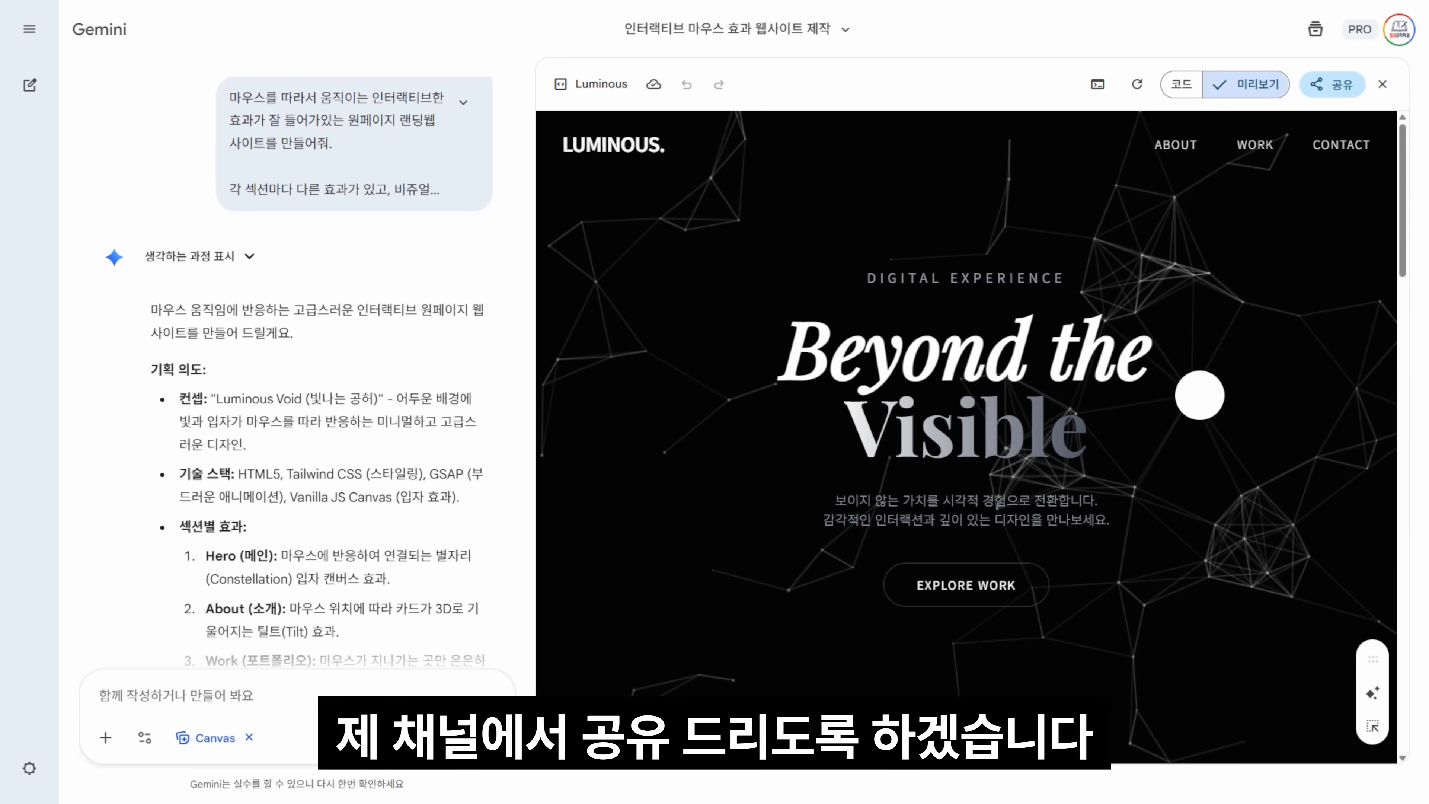
scroll(1199, 395, "down", 3)
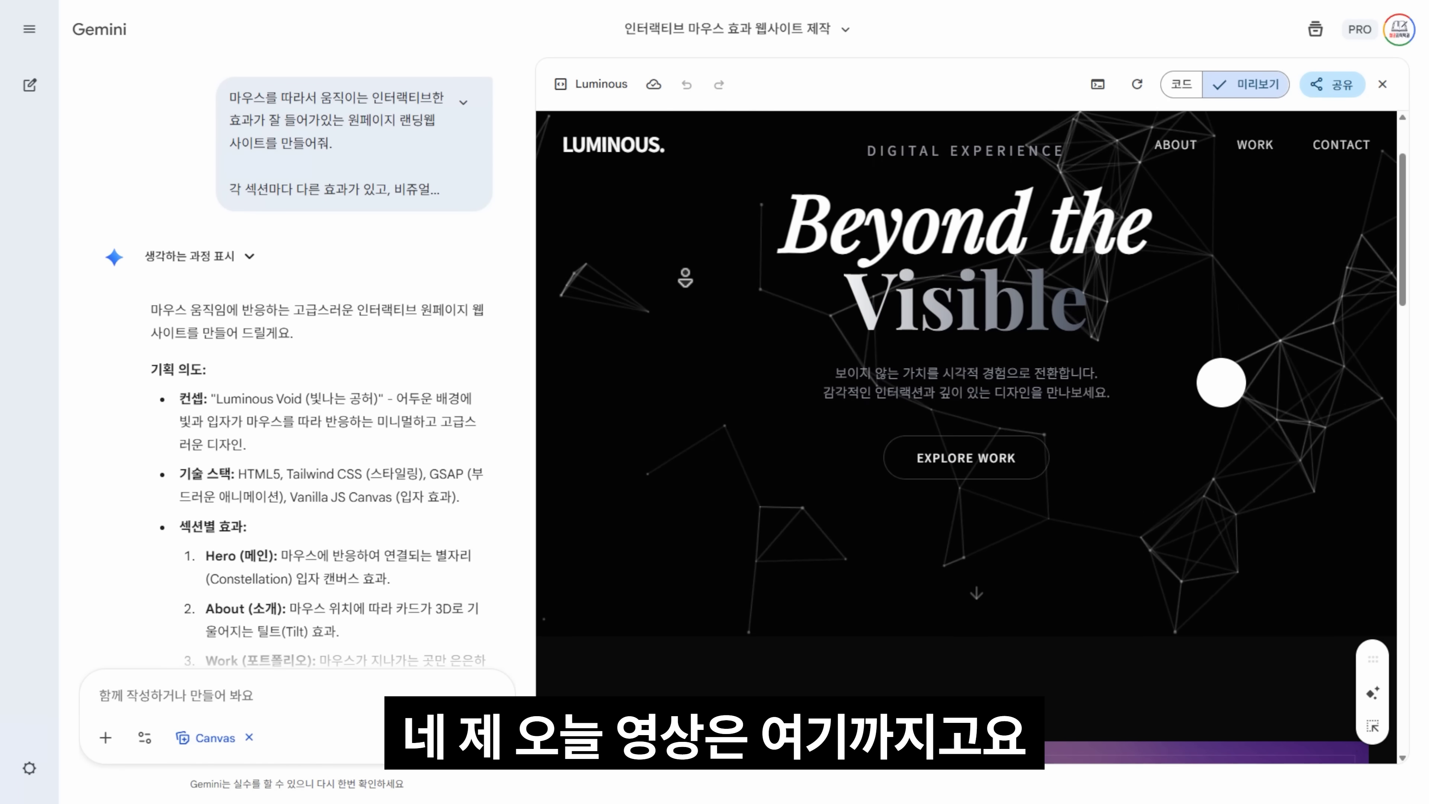
scroll(1221, 383, "down", 2)
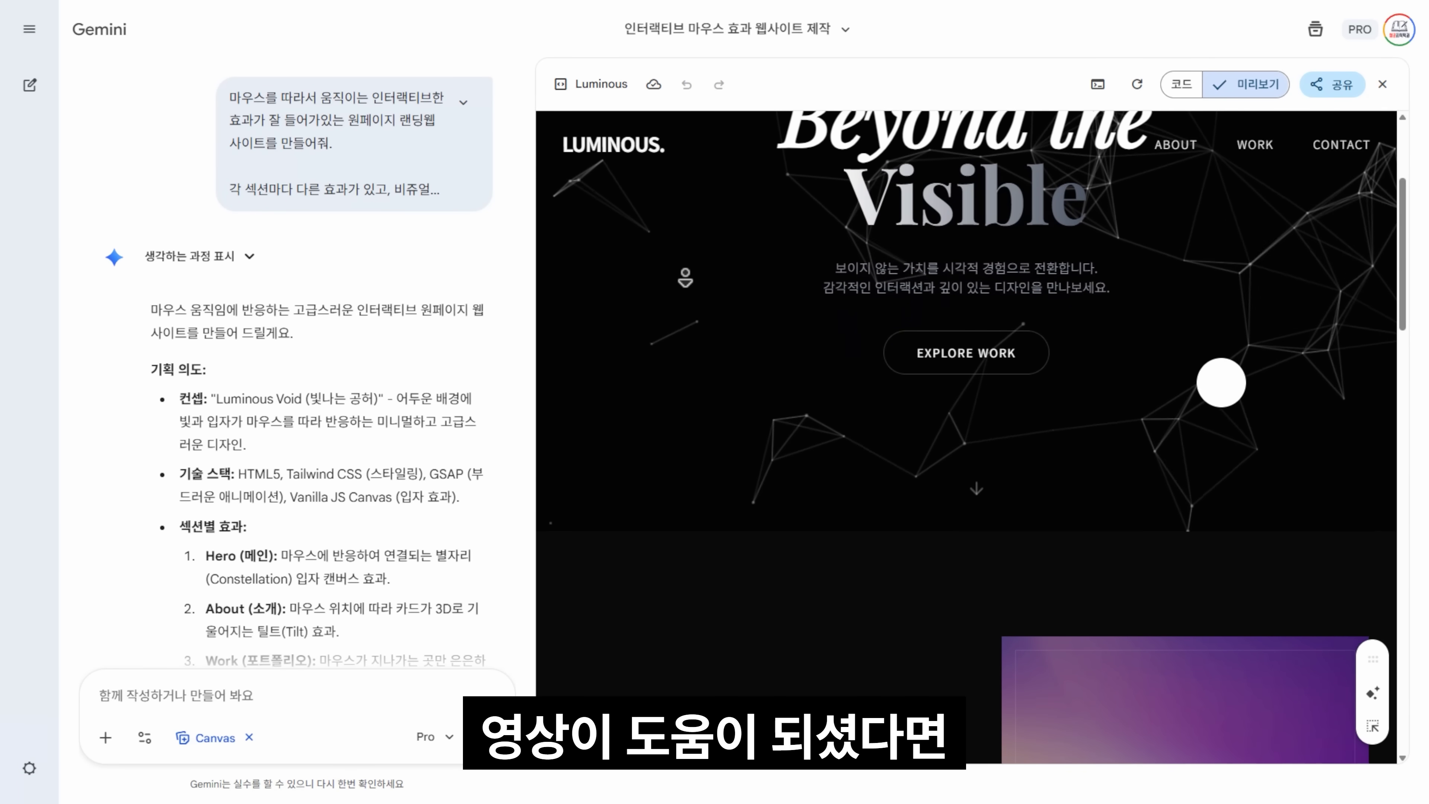
scroll(1220, 383, "down", 2)
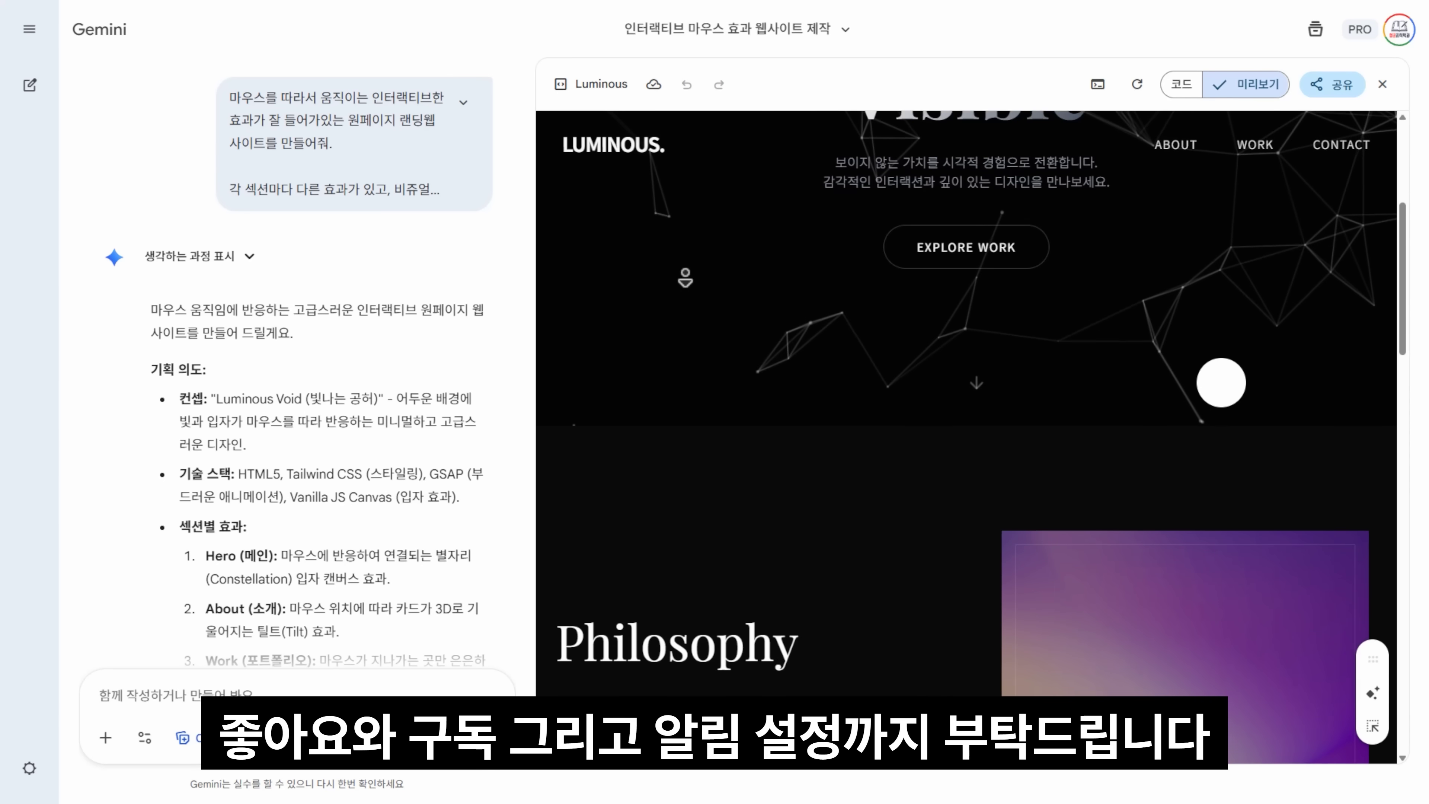
scroll(1221, 383, "down", 2)
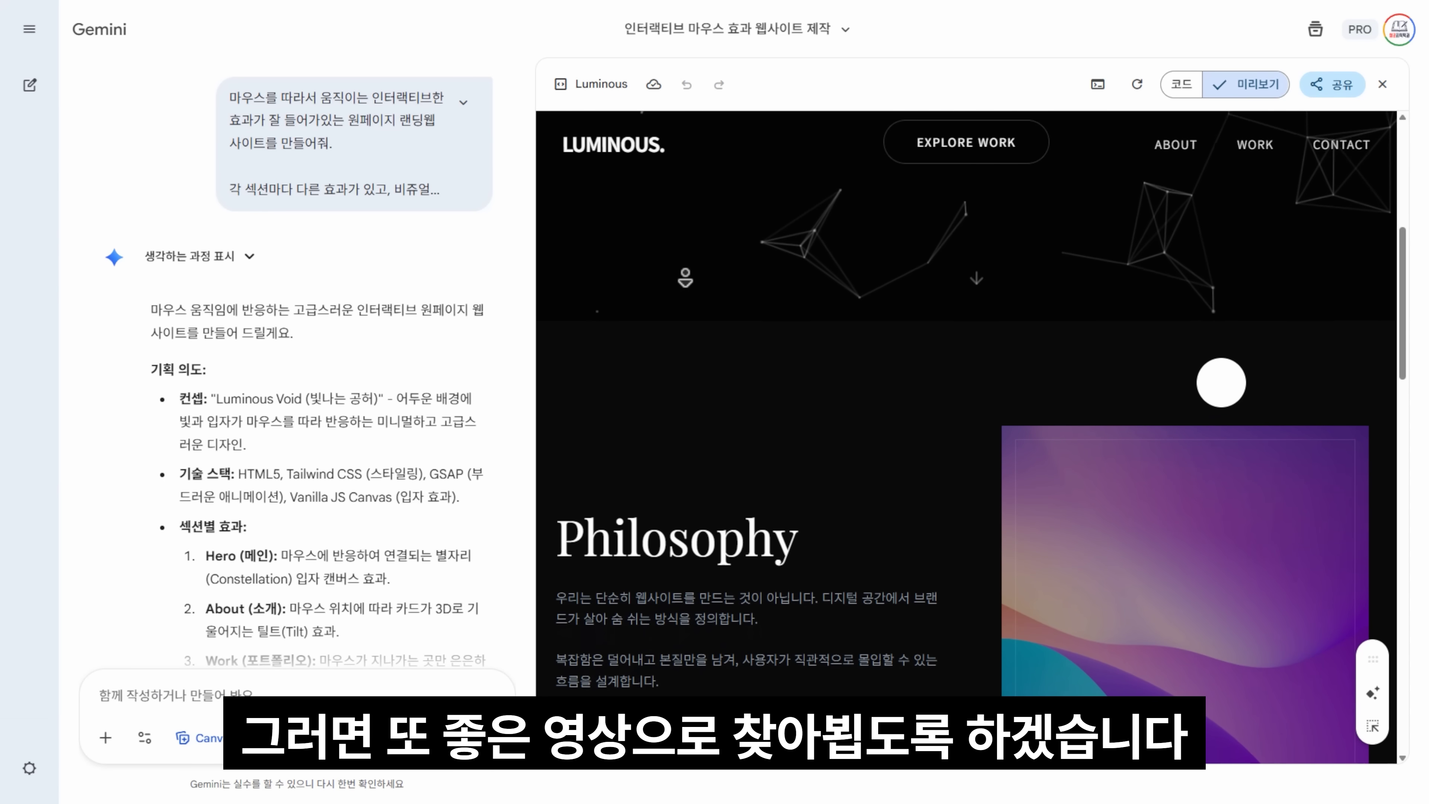
scroll(1221, 383, "down", 2)
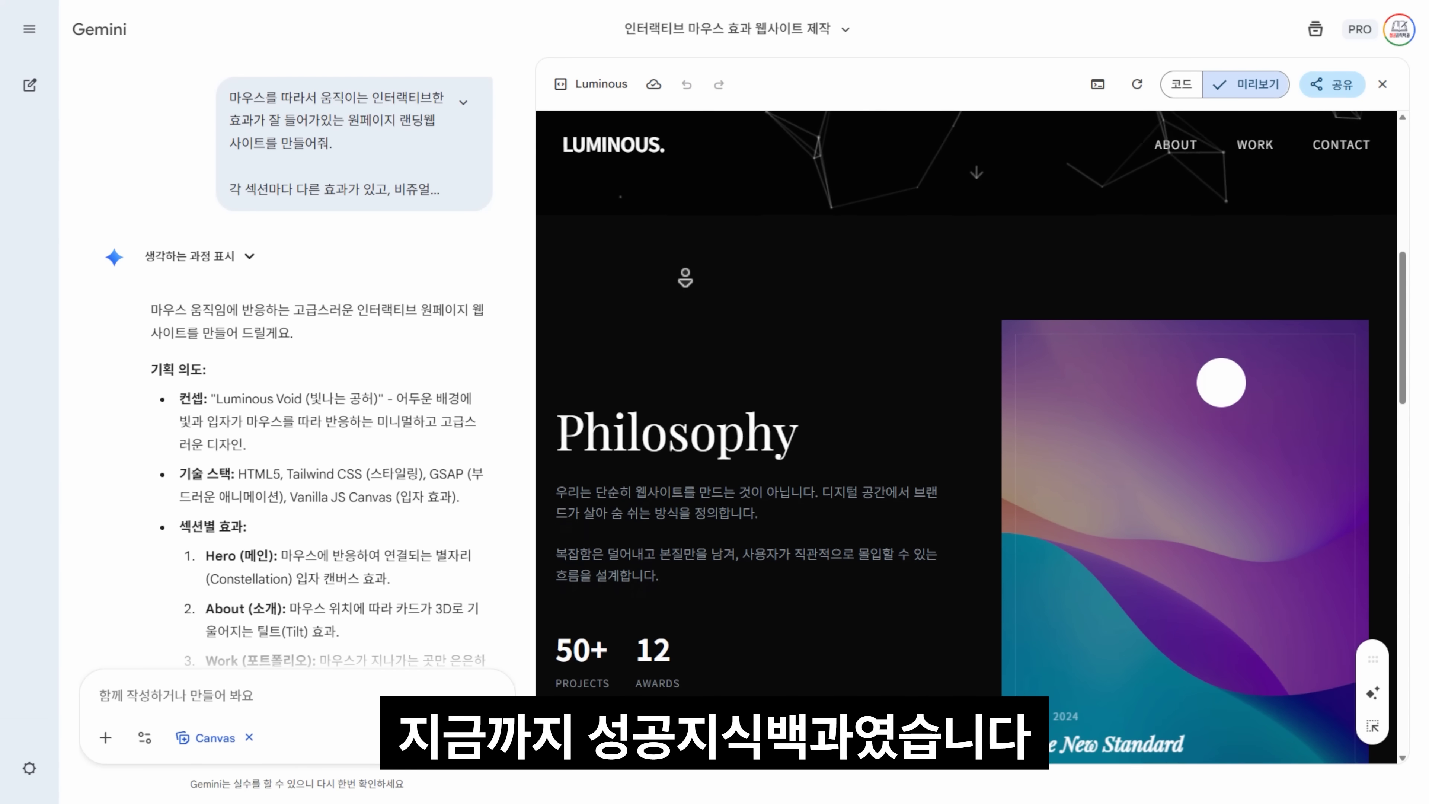